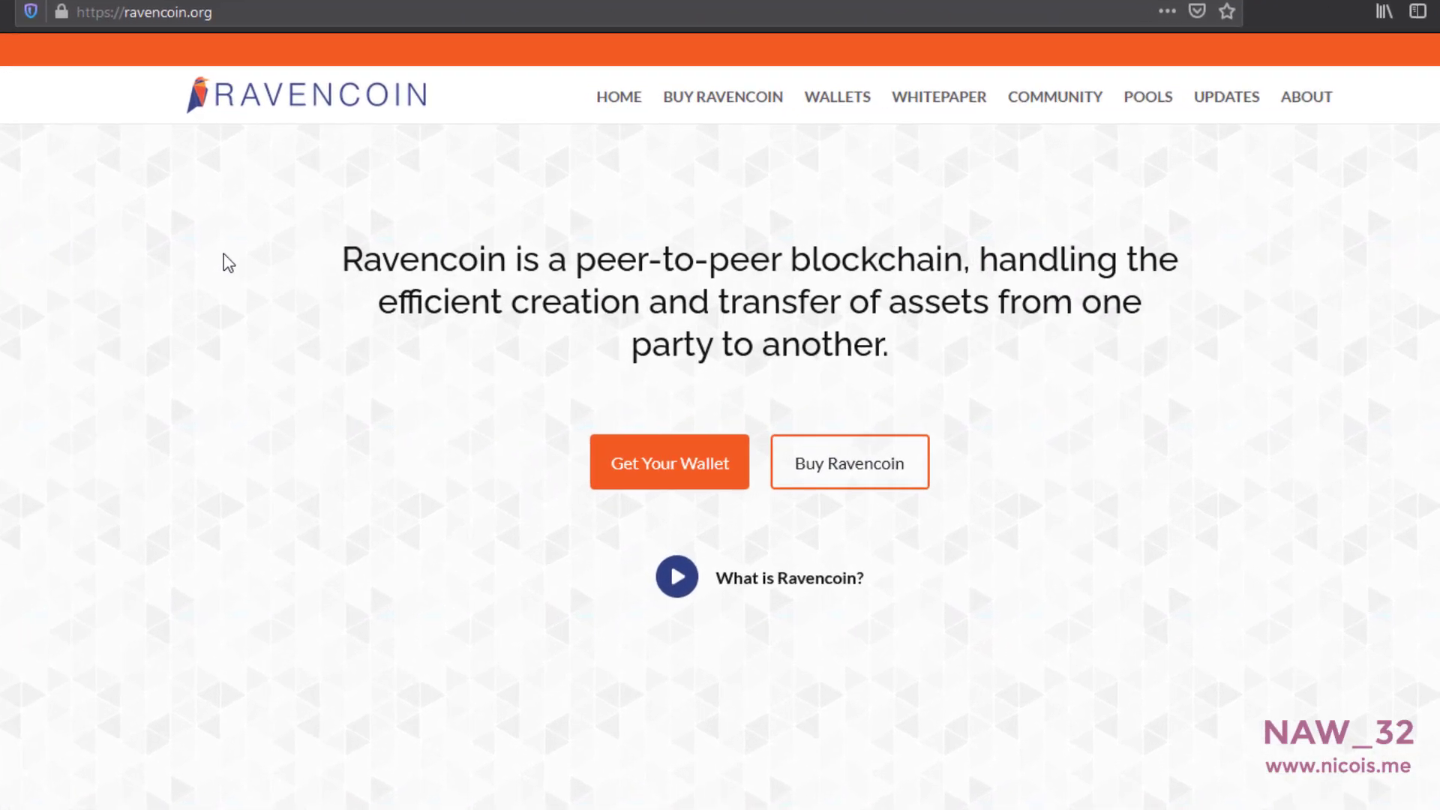
# Step: Open the Ravencoin wallets page and scroll down through the mobile, desktop and third-party wallets
pyautogui.moveTo(322, 261); pyautogui.dragTo(522, 271)
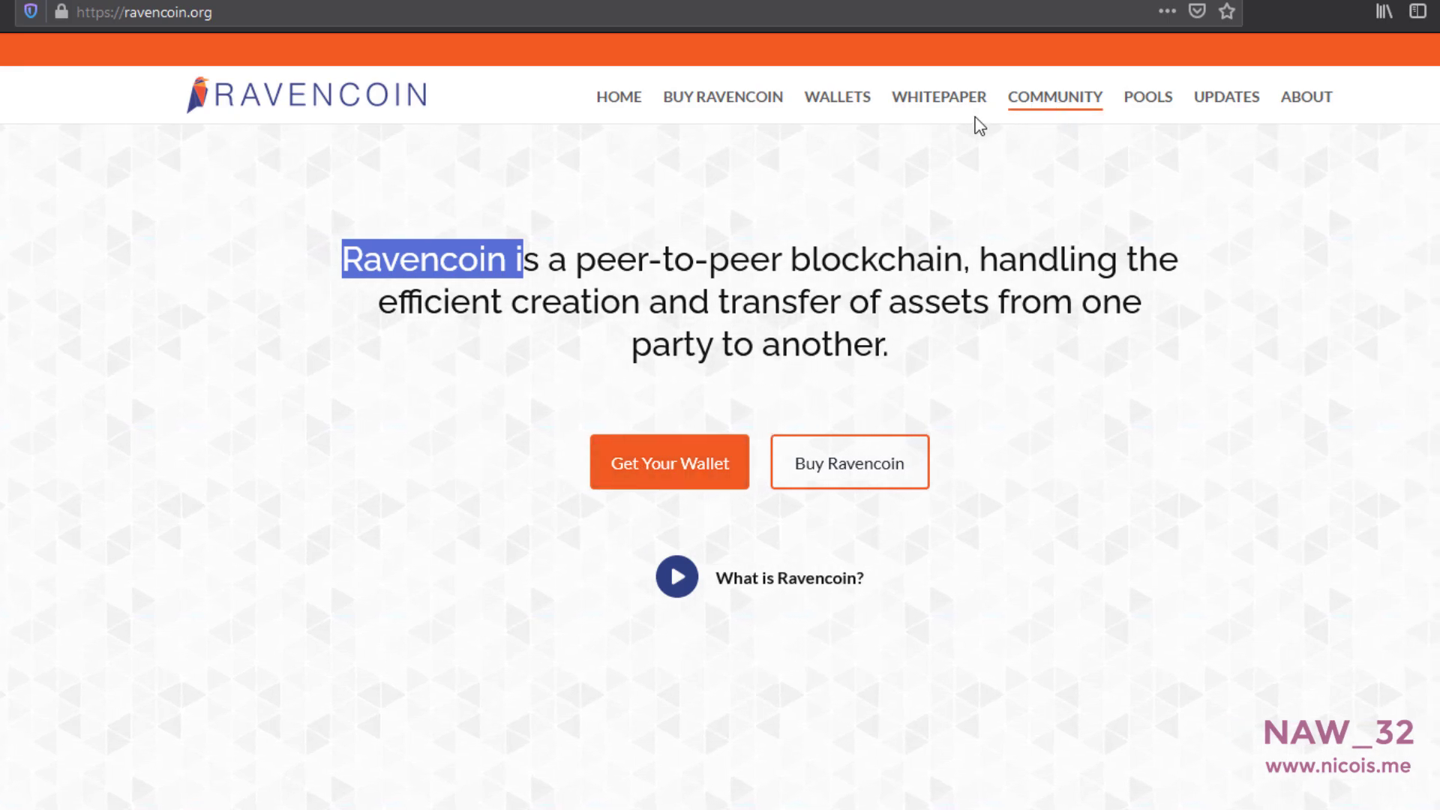
pyautogui.click(846, 105)
pyautogui.scroll(-3, 1159, 450)
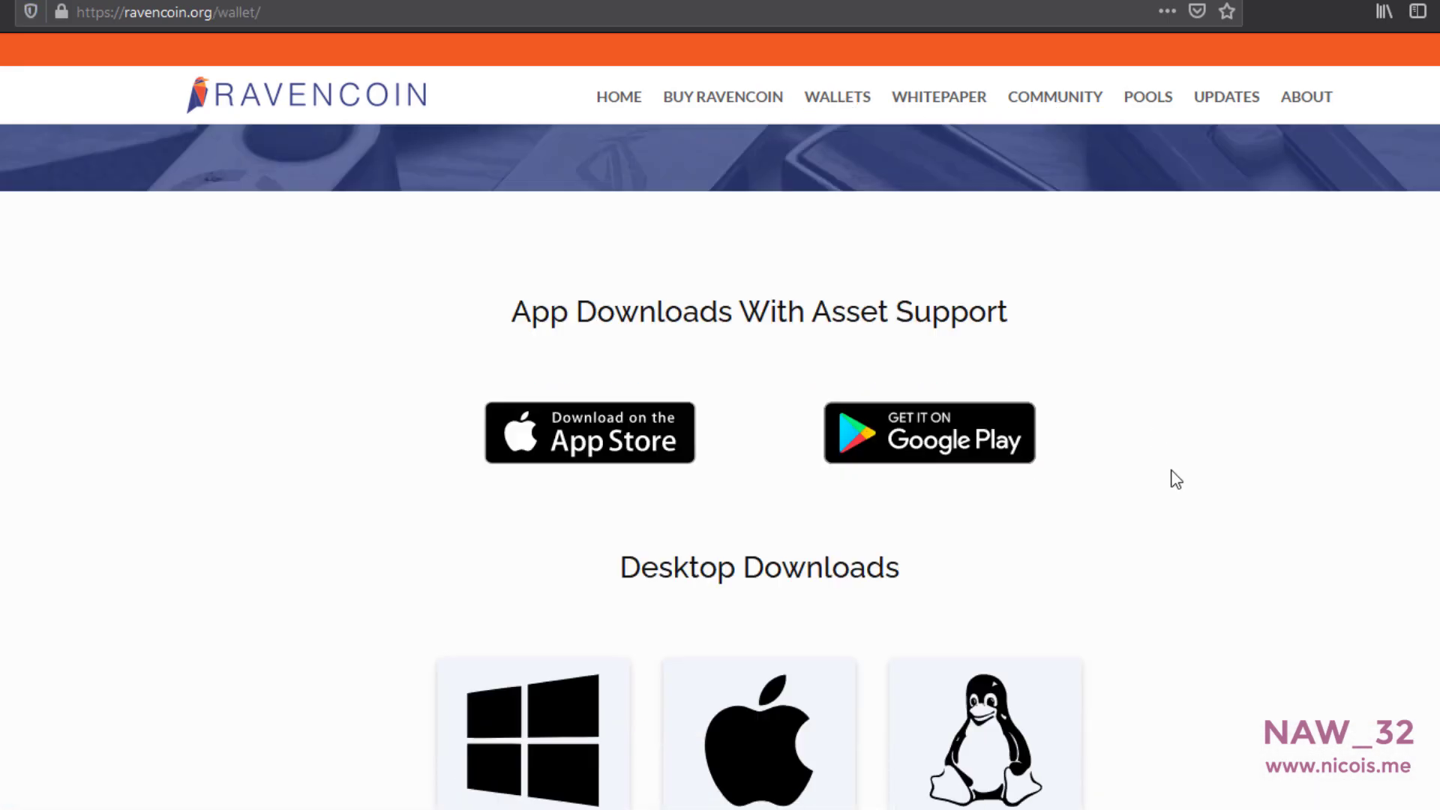
pyautogui.scroll(-3, 1176, 496)
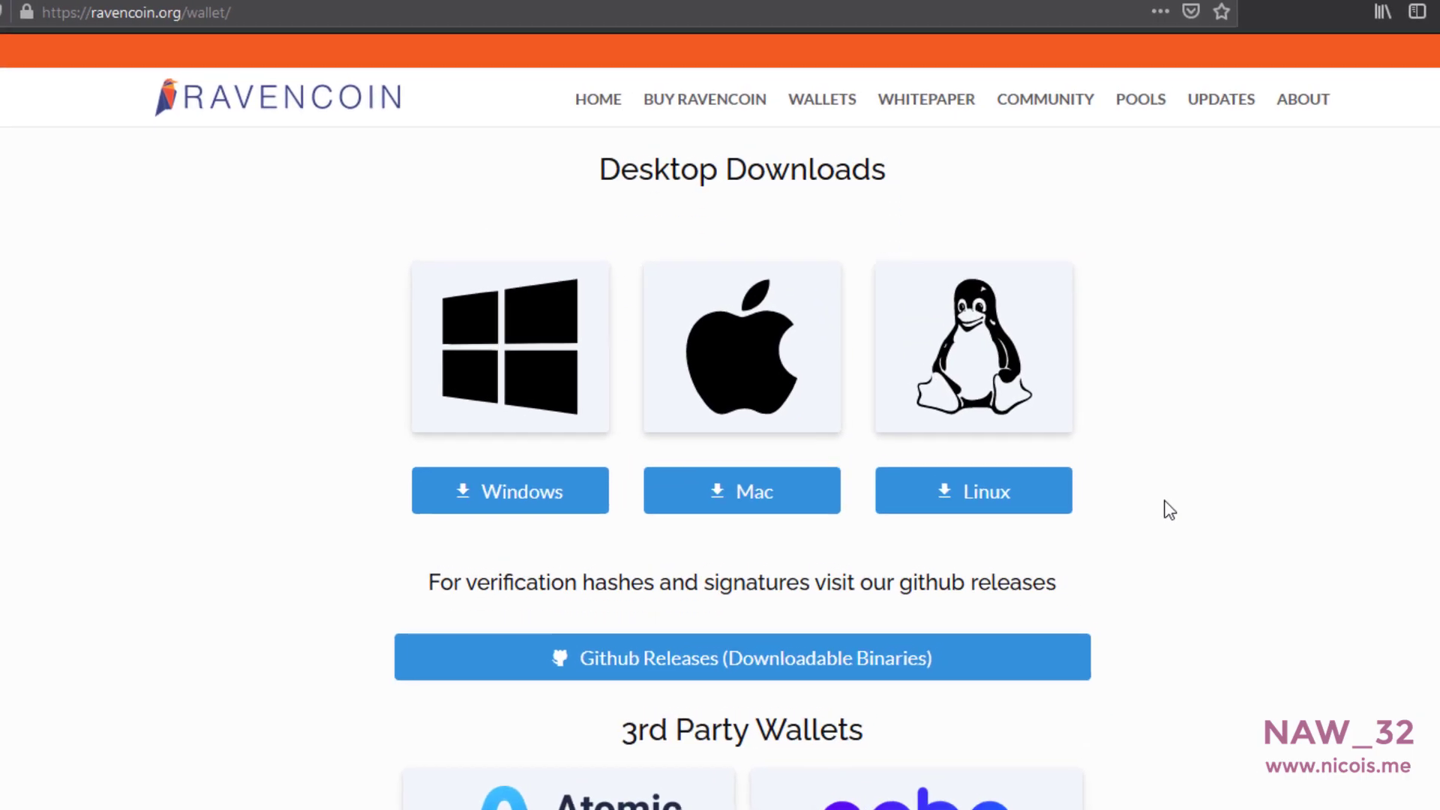
pyautogui.scroll(-4, 1166, 509)
pyautogui.scroll(-10, 1167, 513)
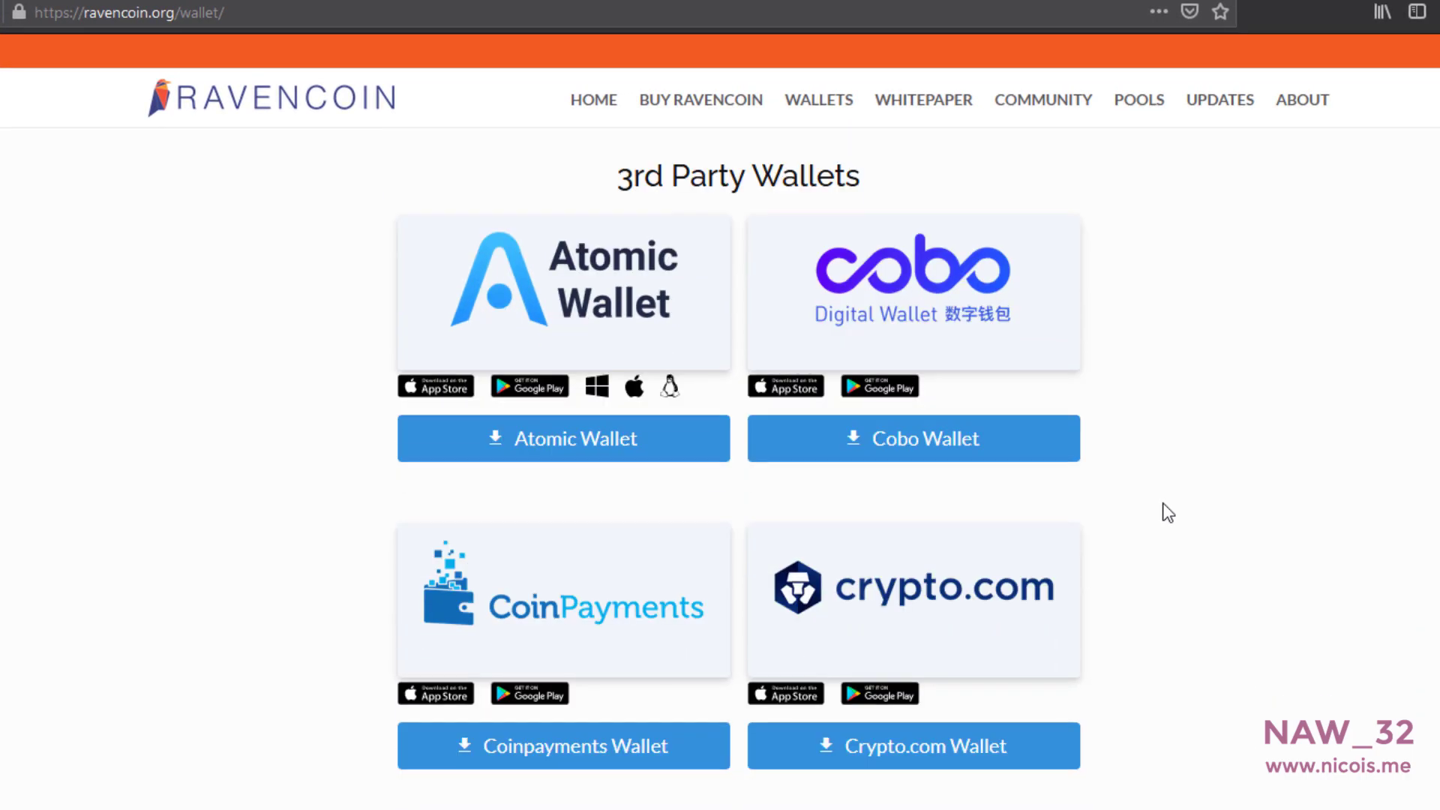
pyautogui.scroll(3, 1171, 511)
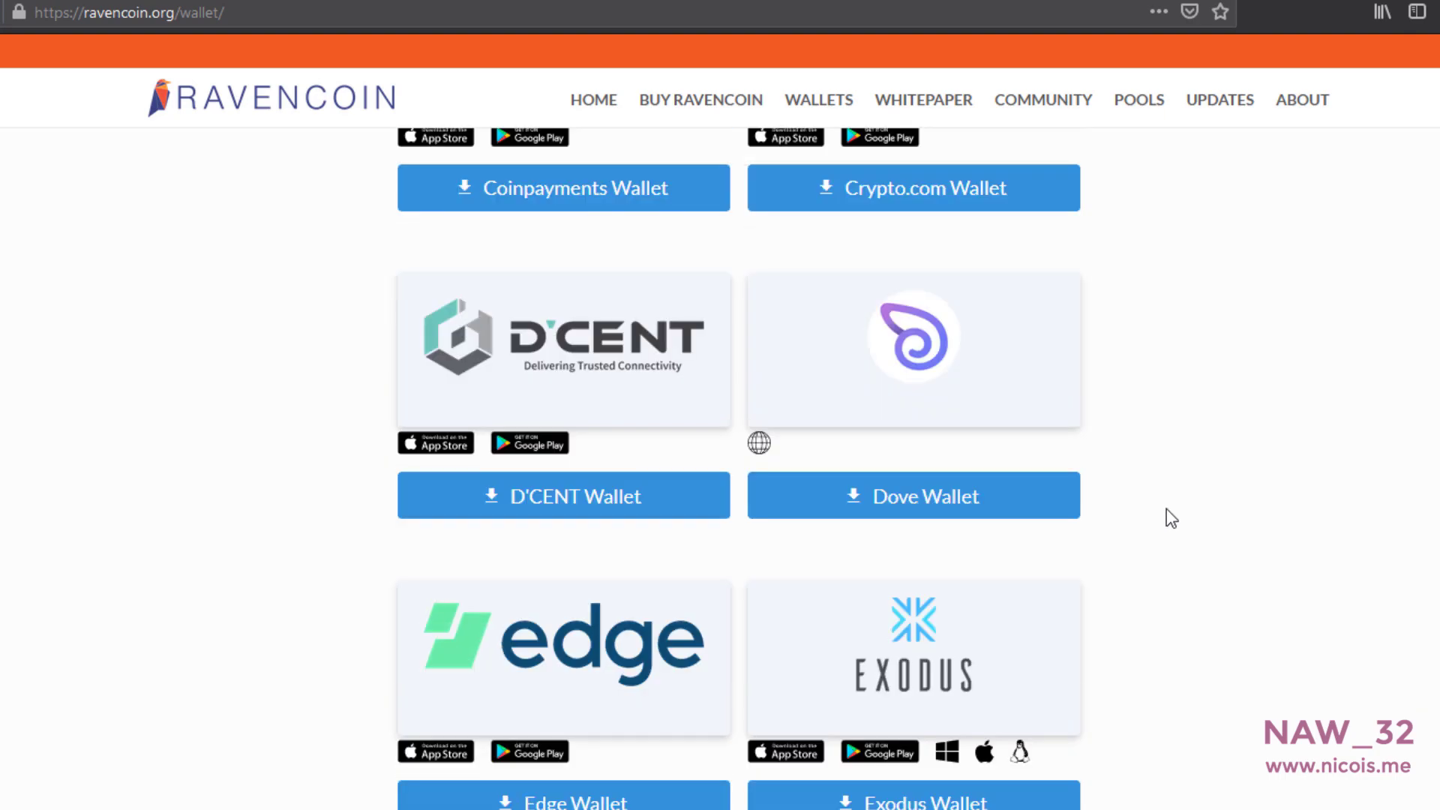
pyautogui.scroll(-16, 1171, 516)
pyautogui.scroll(-6, 1167, 510)
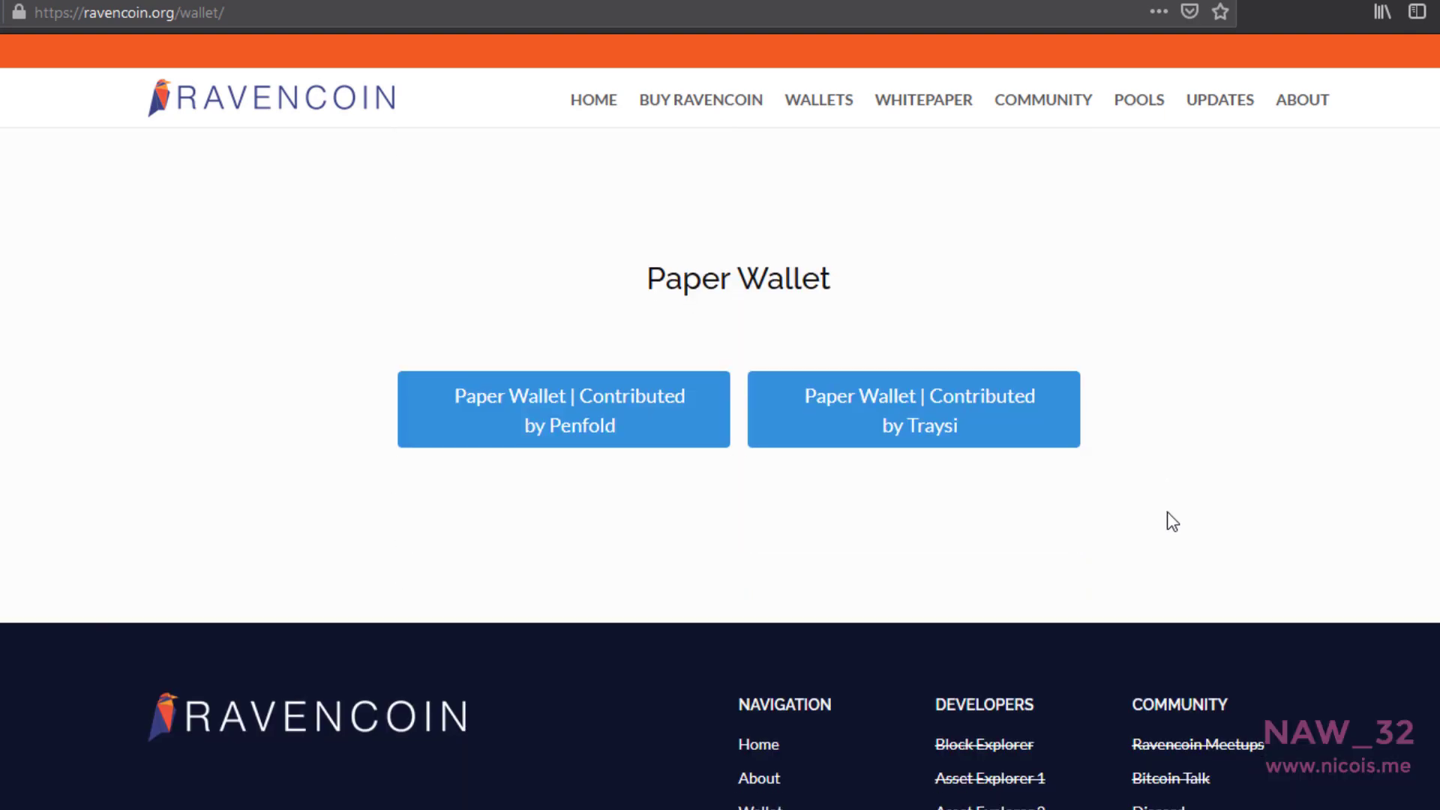
# Step: Scroll back to the top of the wallets list, then glance at the Binance and RavenMiner tabs
pyautogui.scroll(10, 1171, 517)
pyautogui.scroll(8, 1183, 508)
pyautogui.scroll(7, 1188, 512)
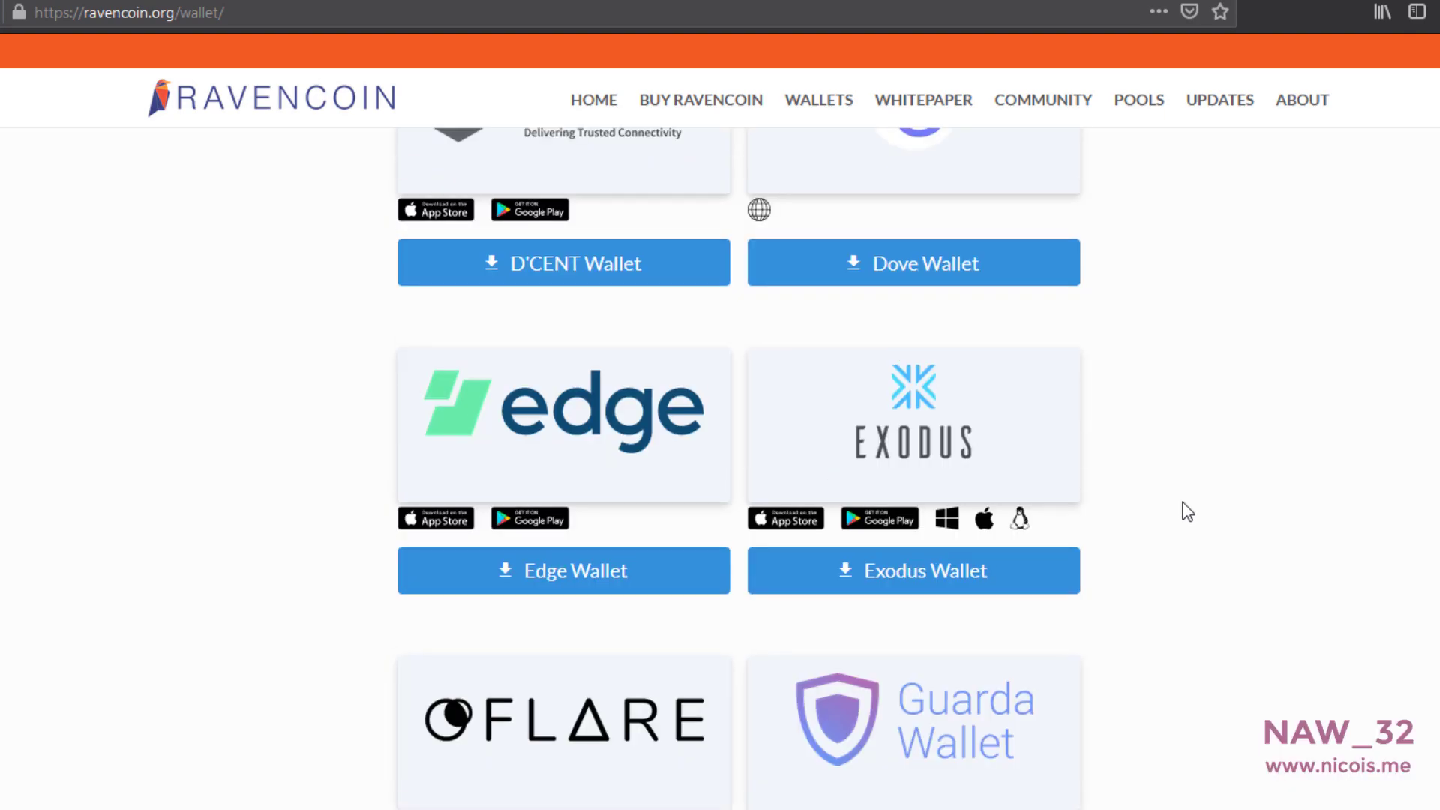
pyautogui.scroll(8, 1186, 510)
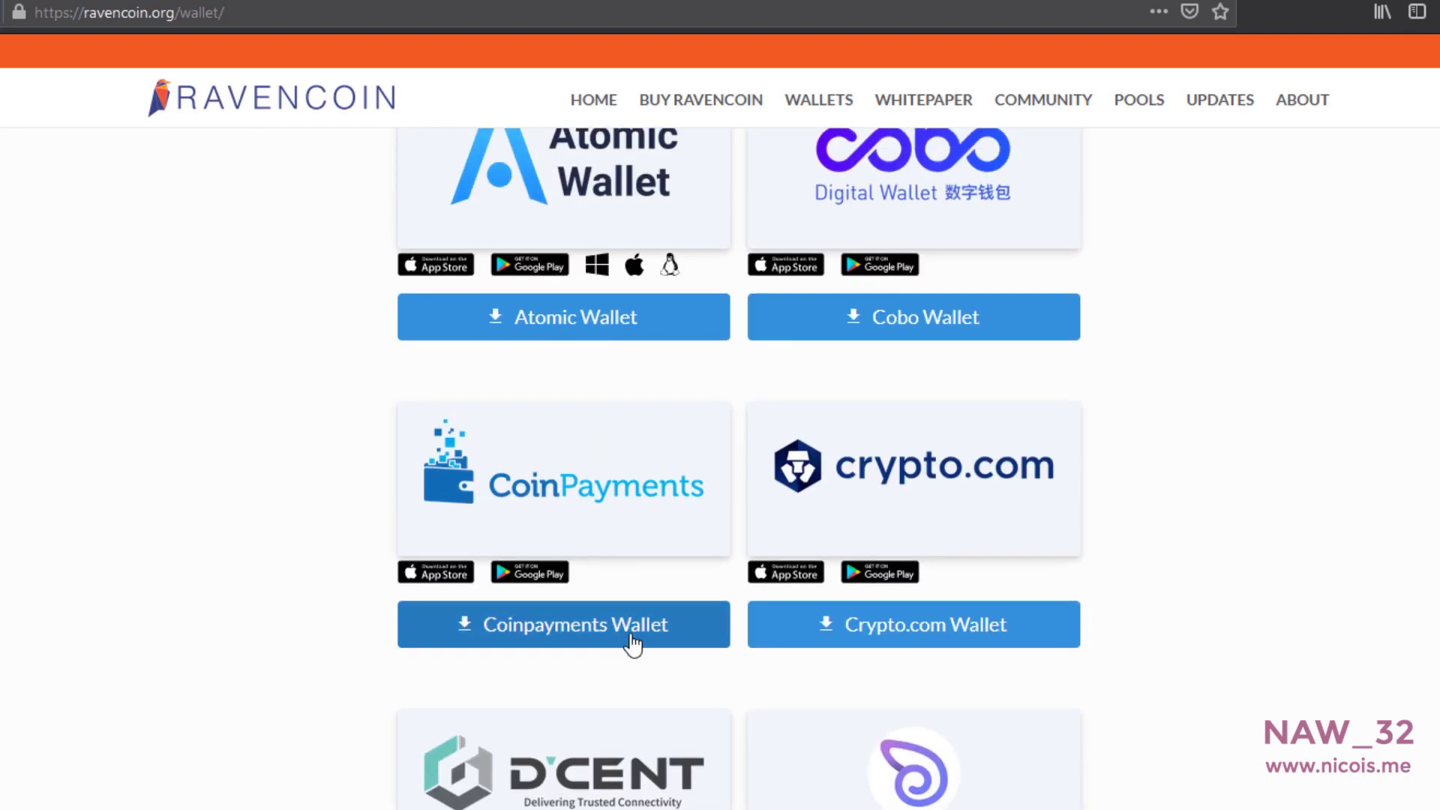
pyautogui.scroll(6, 634, 643)
pyautogui.scroll(6, 633, 643)
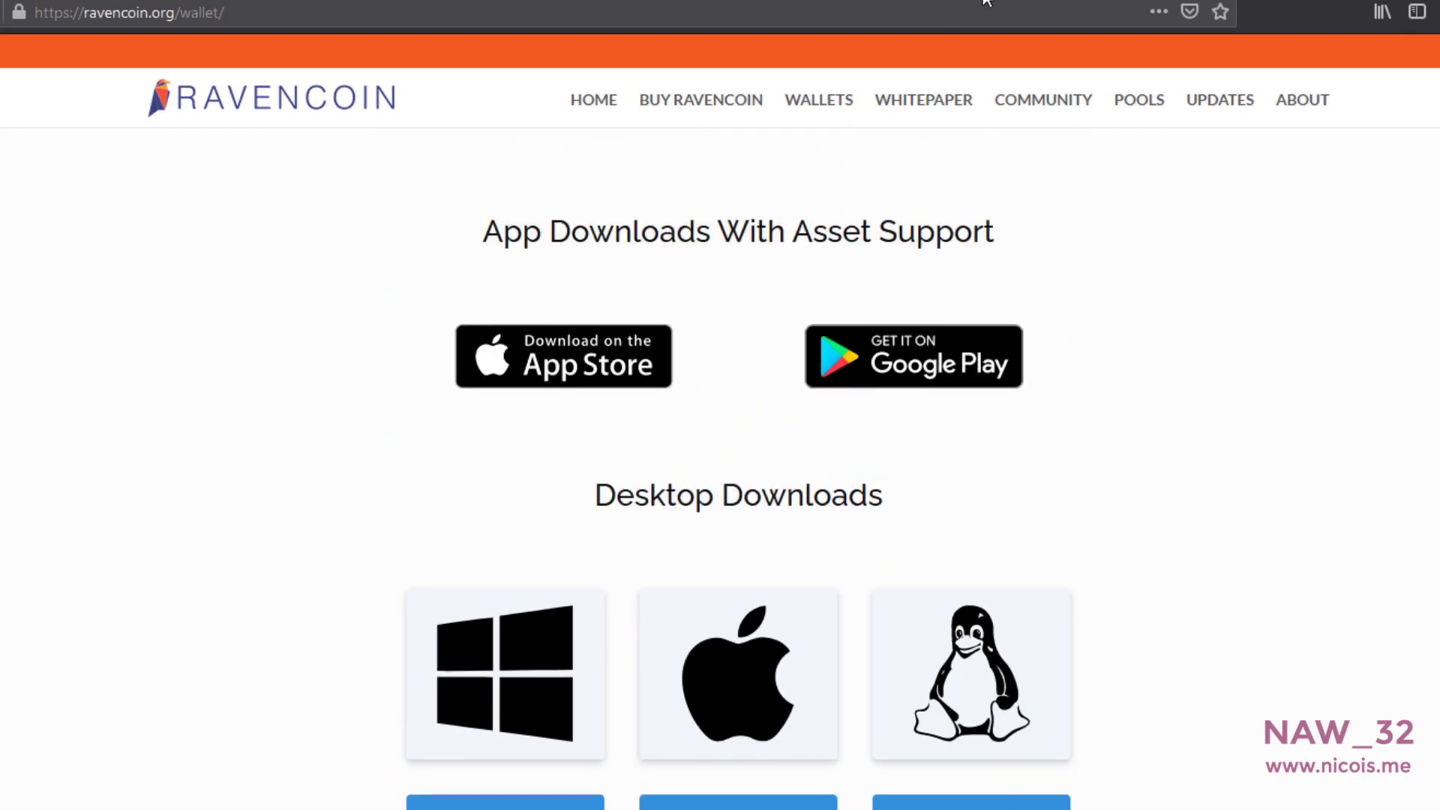
pyautogui.click(861, 38)
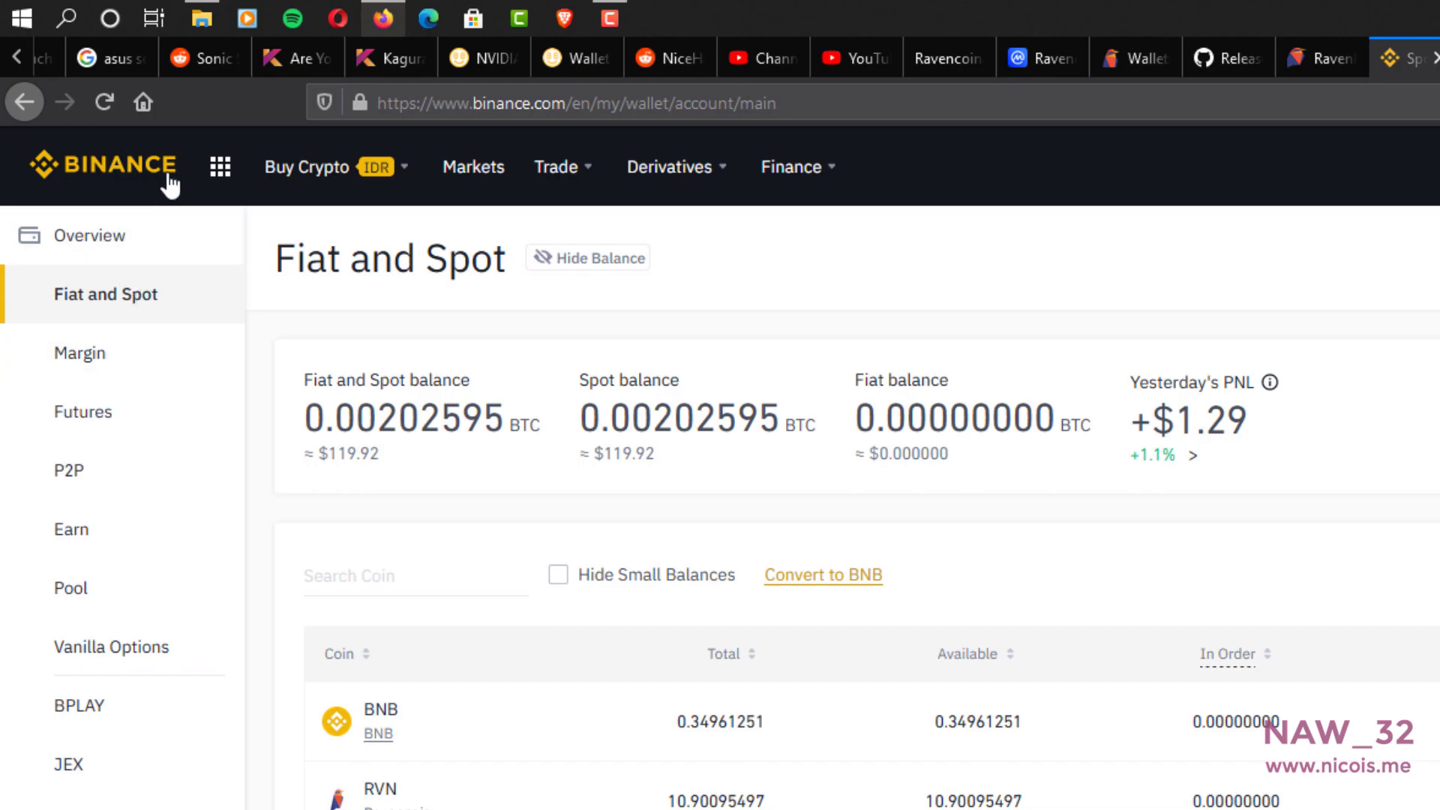
pyautogui.click(1320, 56)
# Step: Open the Ravencoin Mining Pools page listing the supported pools
pyautogui.click(1237, 60)
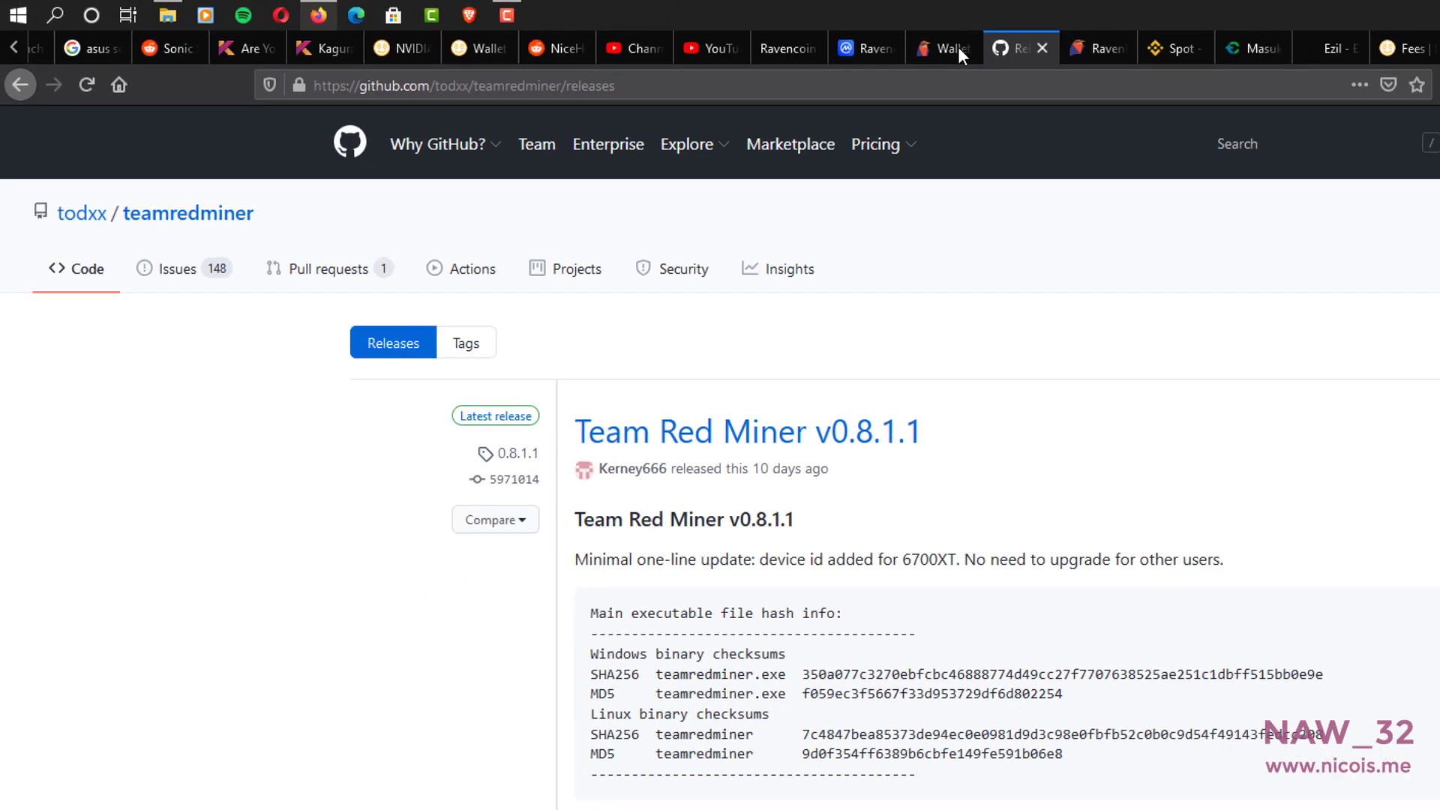
pyautogui.click(959, 48)
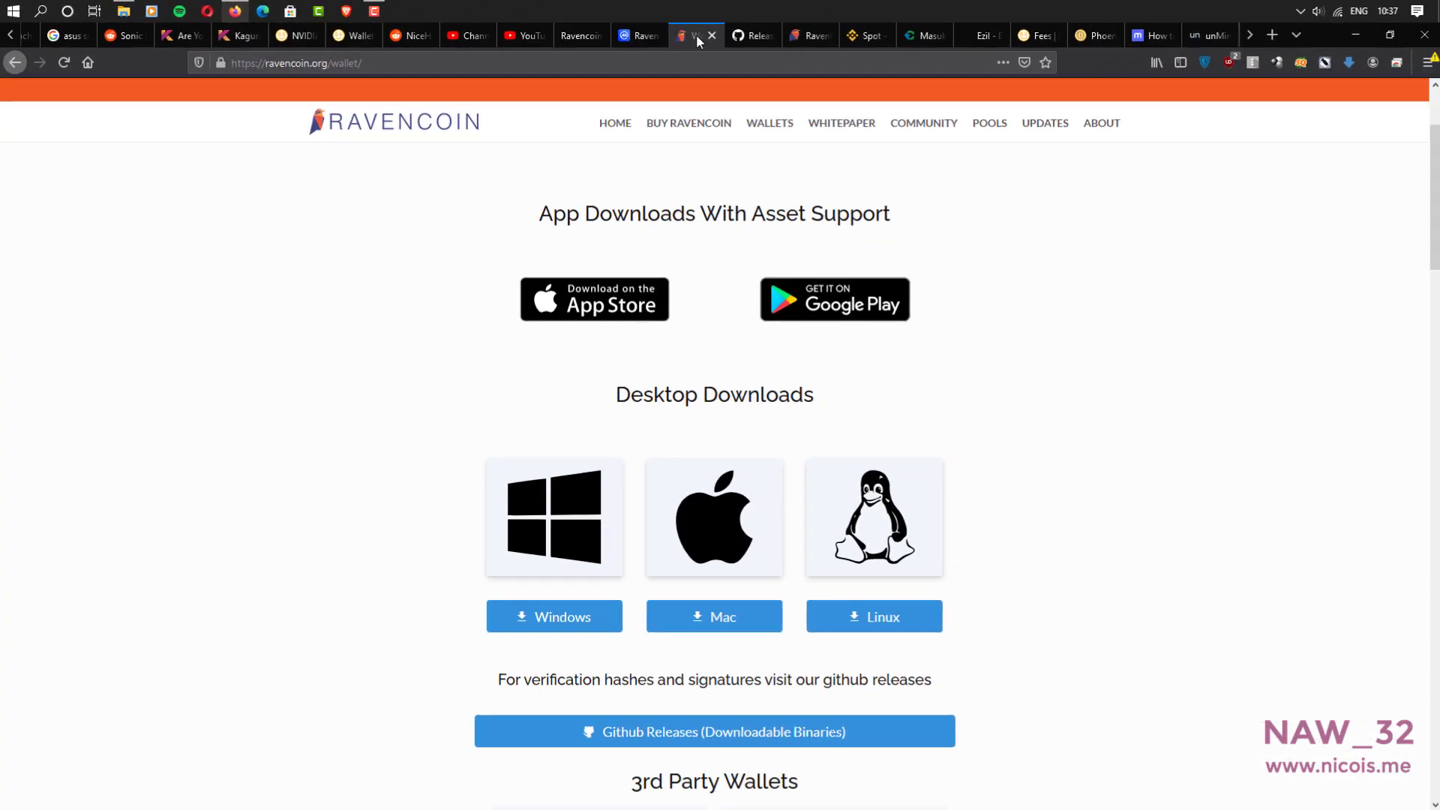
pyautogui.click(988, 128)
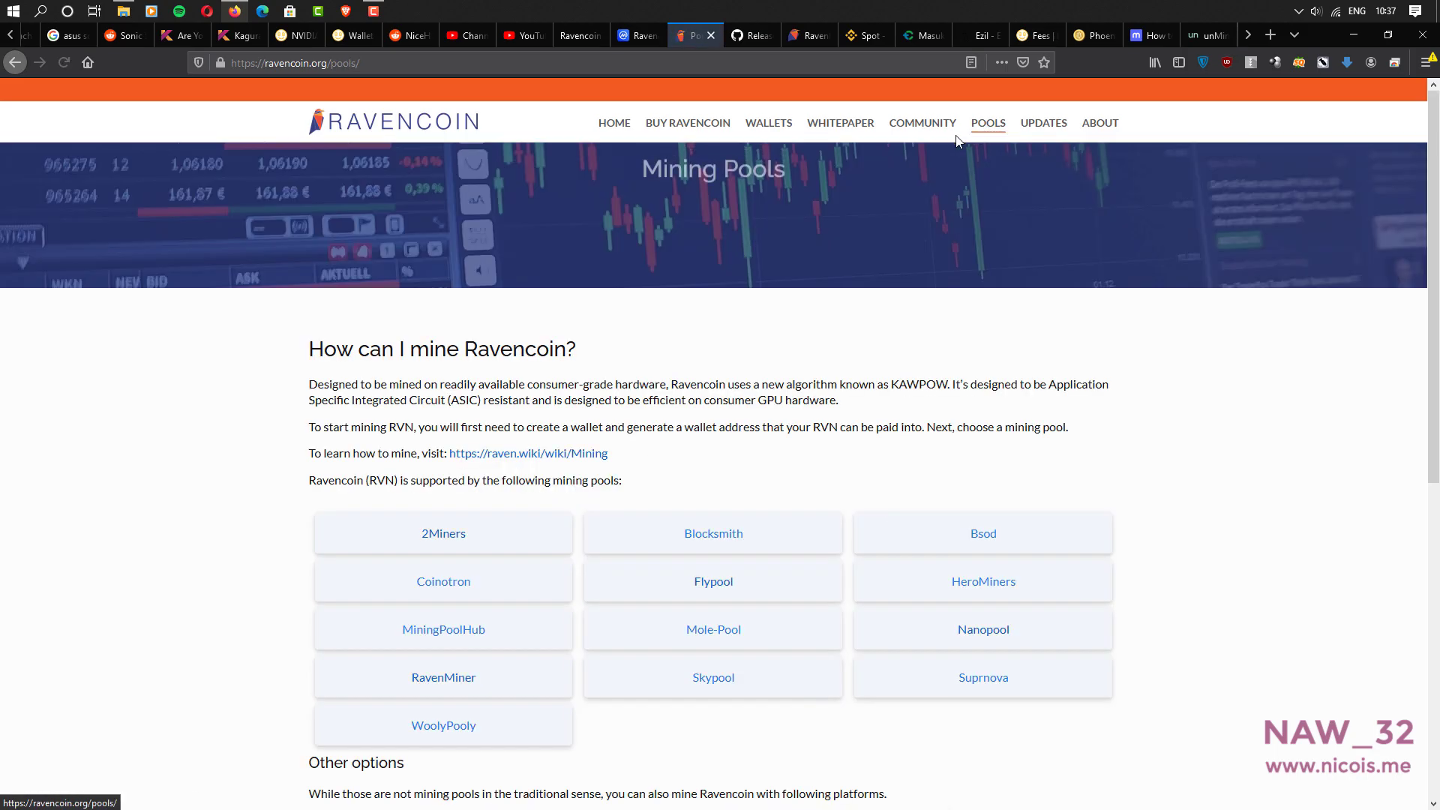
pyautogui.scroll(-1, 644, 306)
pyautogui.scroll(-1, 644, 303)
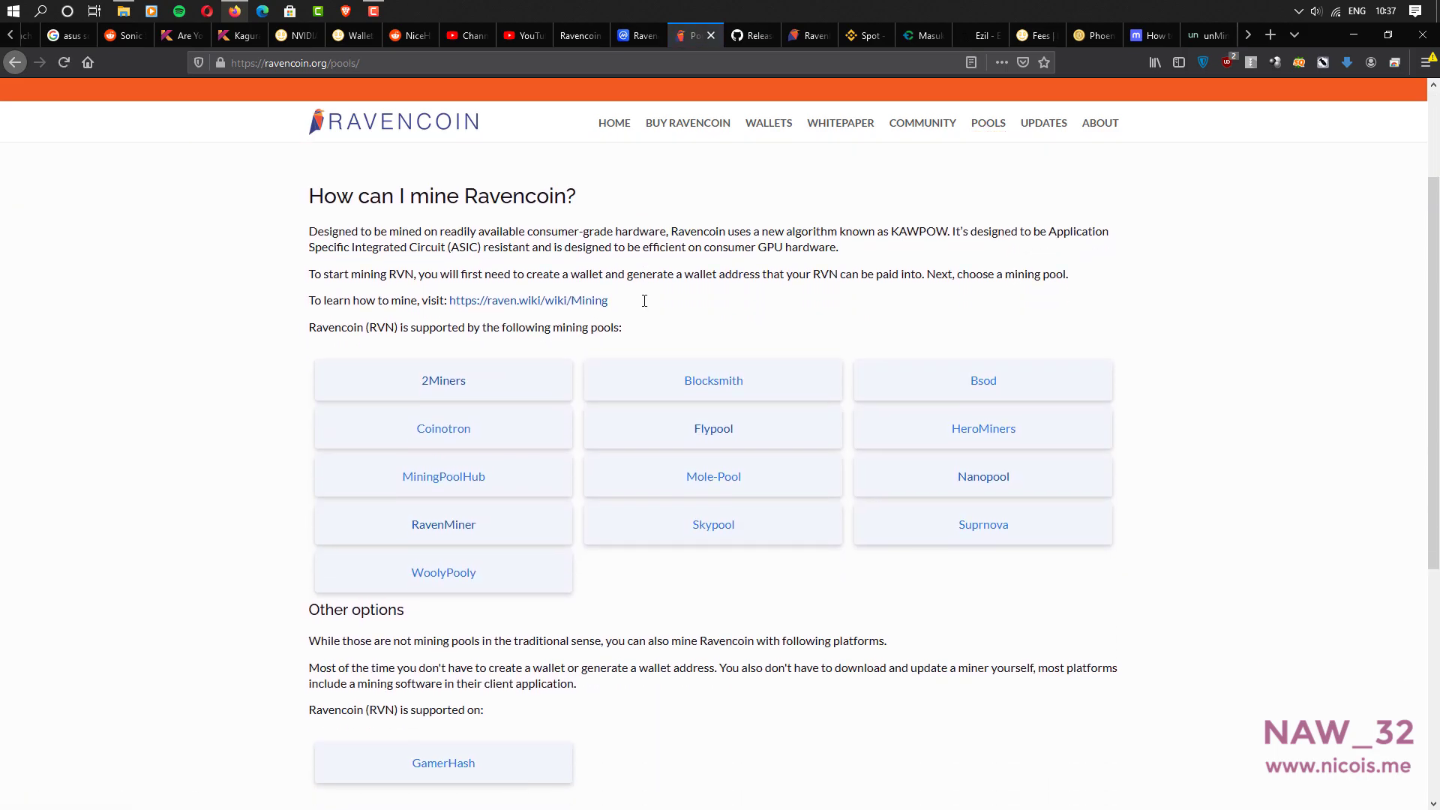
# Step: Highlight the KAWPOW algorithm explanation, then open the RavenMiner pool site
pyautogui.moveTo(298, 196); pyautogui.dragTo(597, 199)
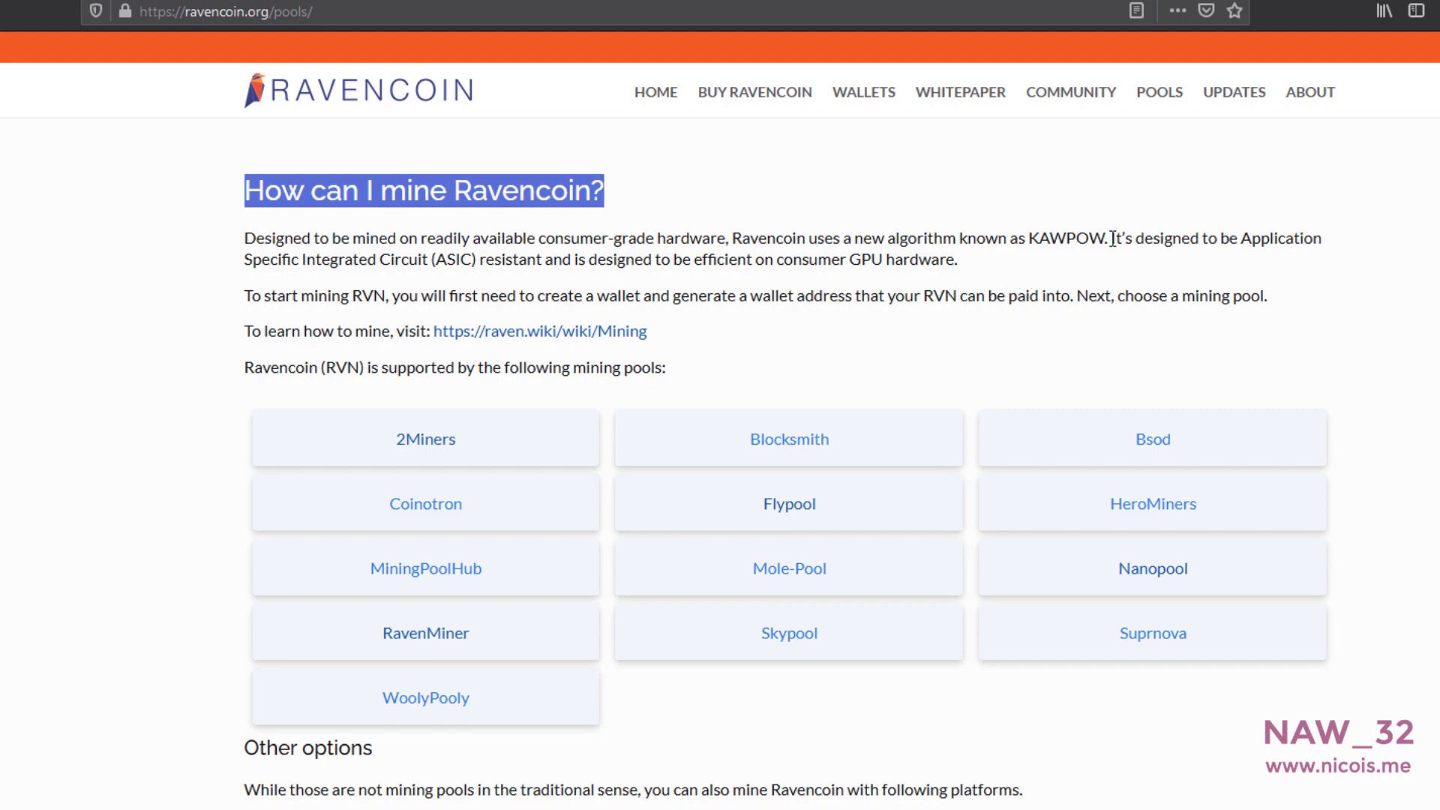
pyautogui.moveTo(1111, 238); pyautogui.dragTo(1113, 261)
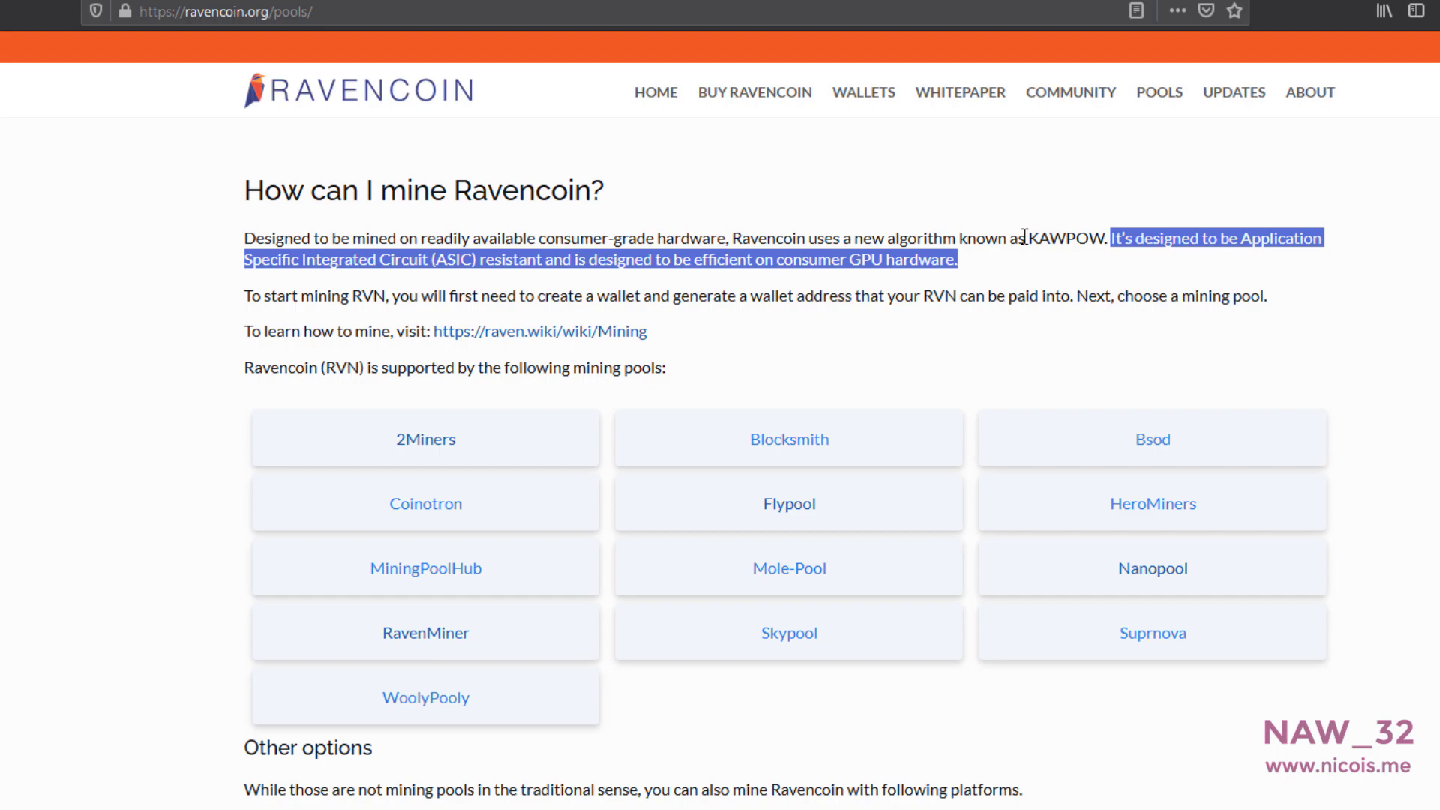
pyautogui.moveTo(1025, 237); pyautogui.dragTo(1110, 234)
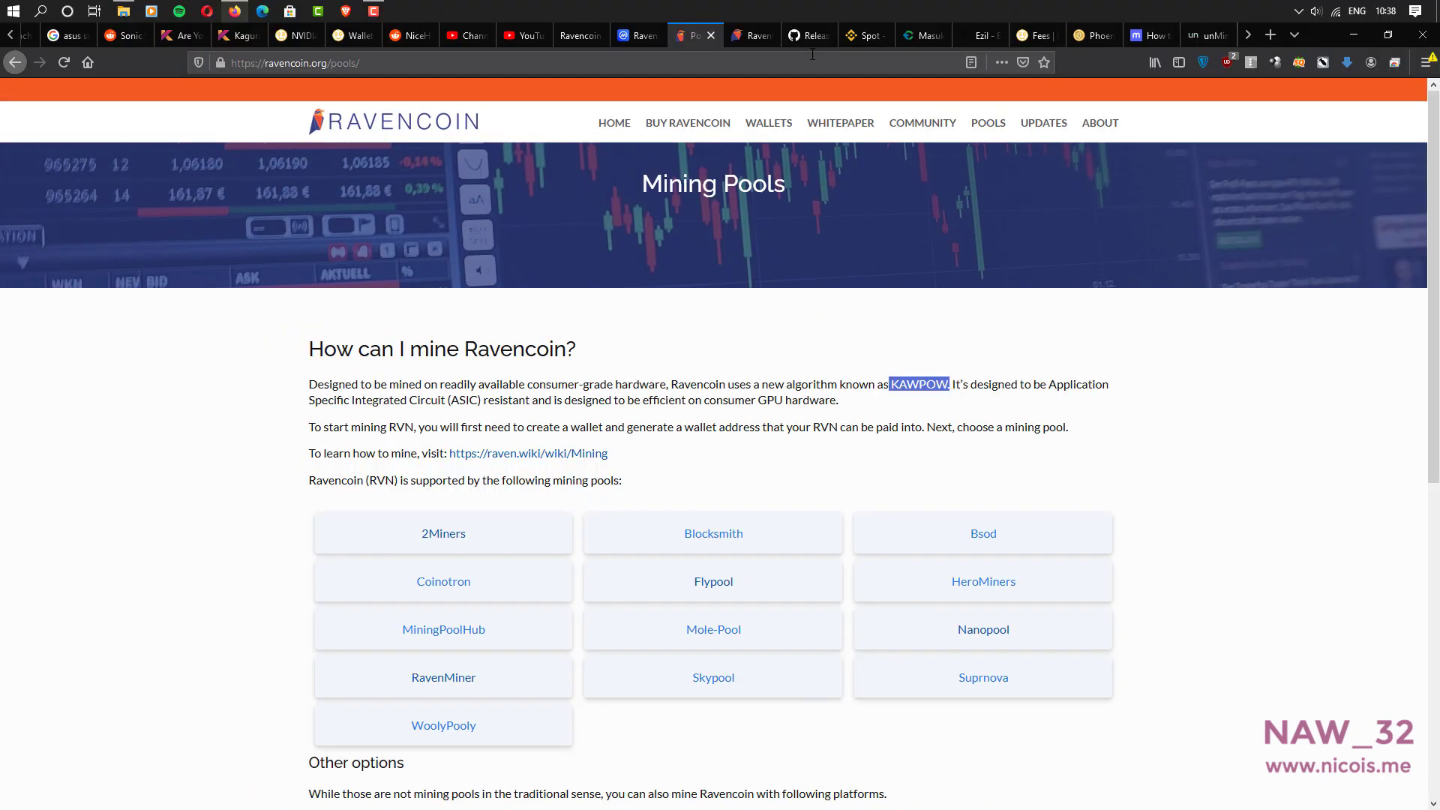
pyautogui.click(432, 638)
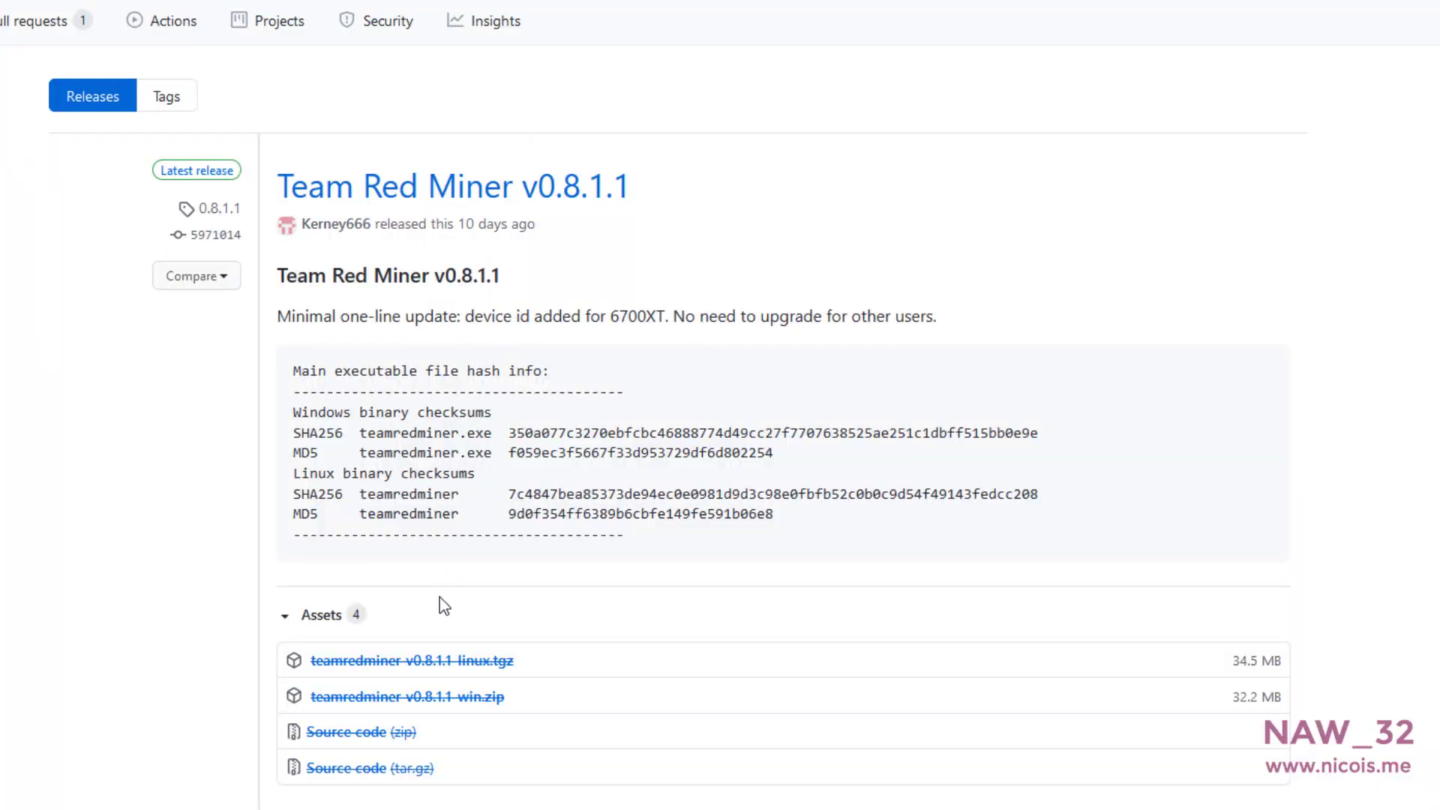
# Step: Save teamredminer-v0.8.1.1-win.zip from the GitHub release to drive I: with Save Link As
pyautogui.scroll(-2, 440, 524)
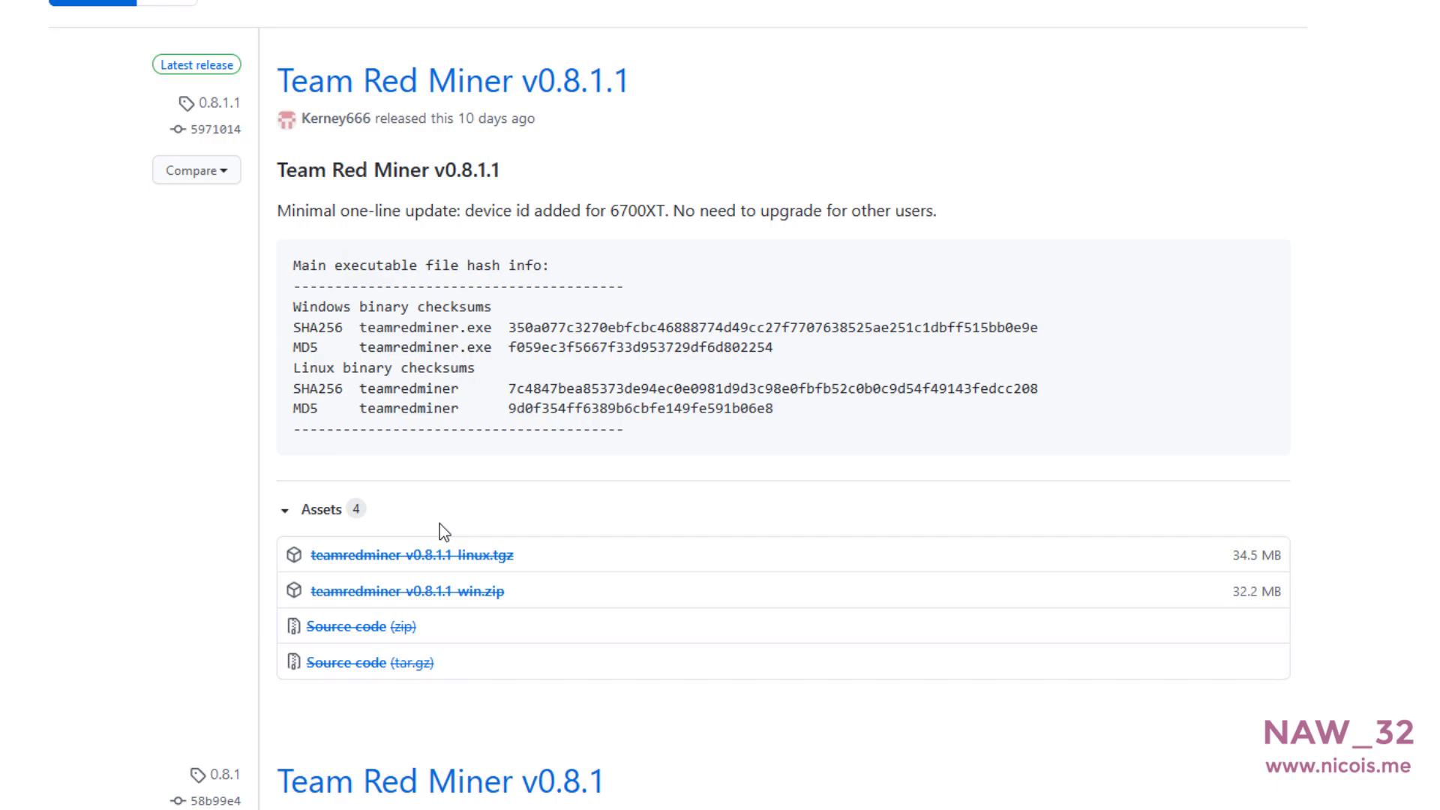
pyautogui.rightClick(485, 594)
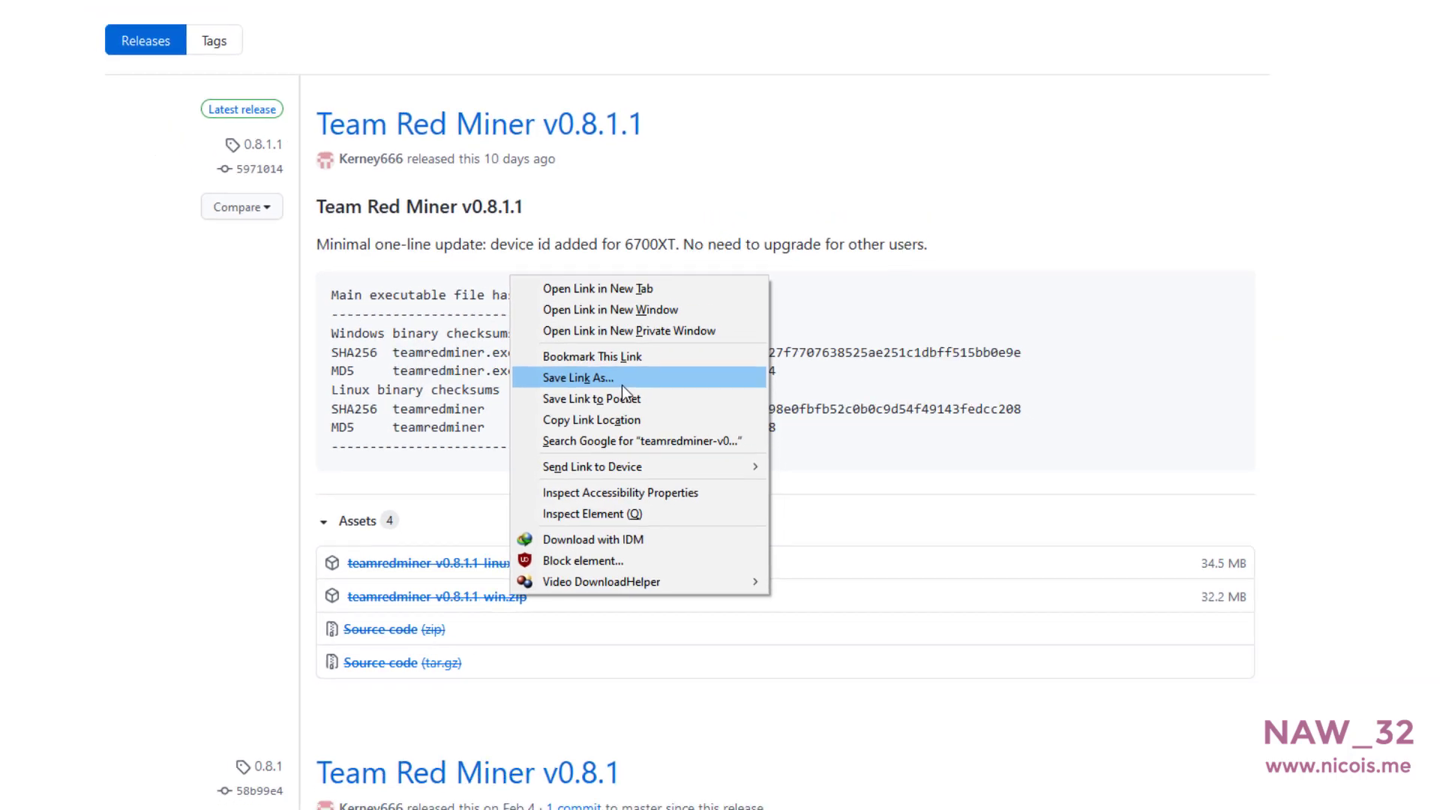
pyautogui.click(608, 364)
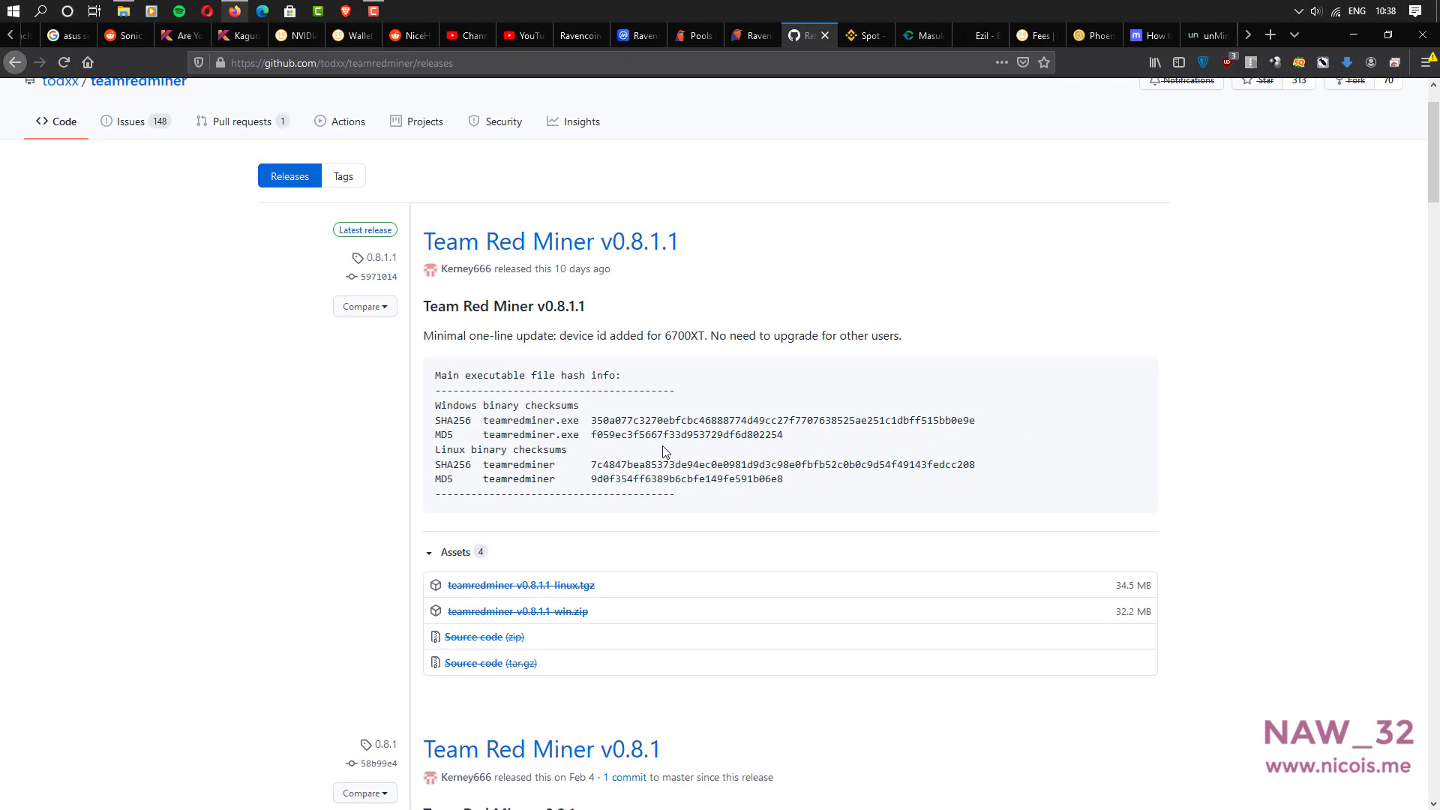
pyautogui.click(596, 406)
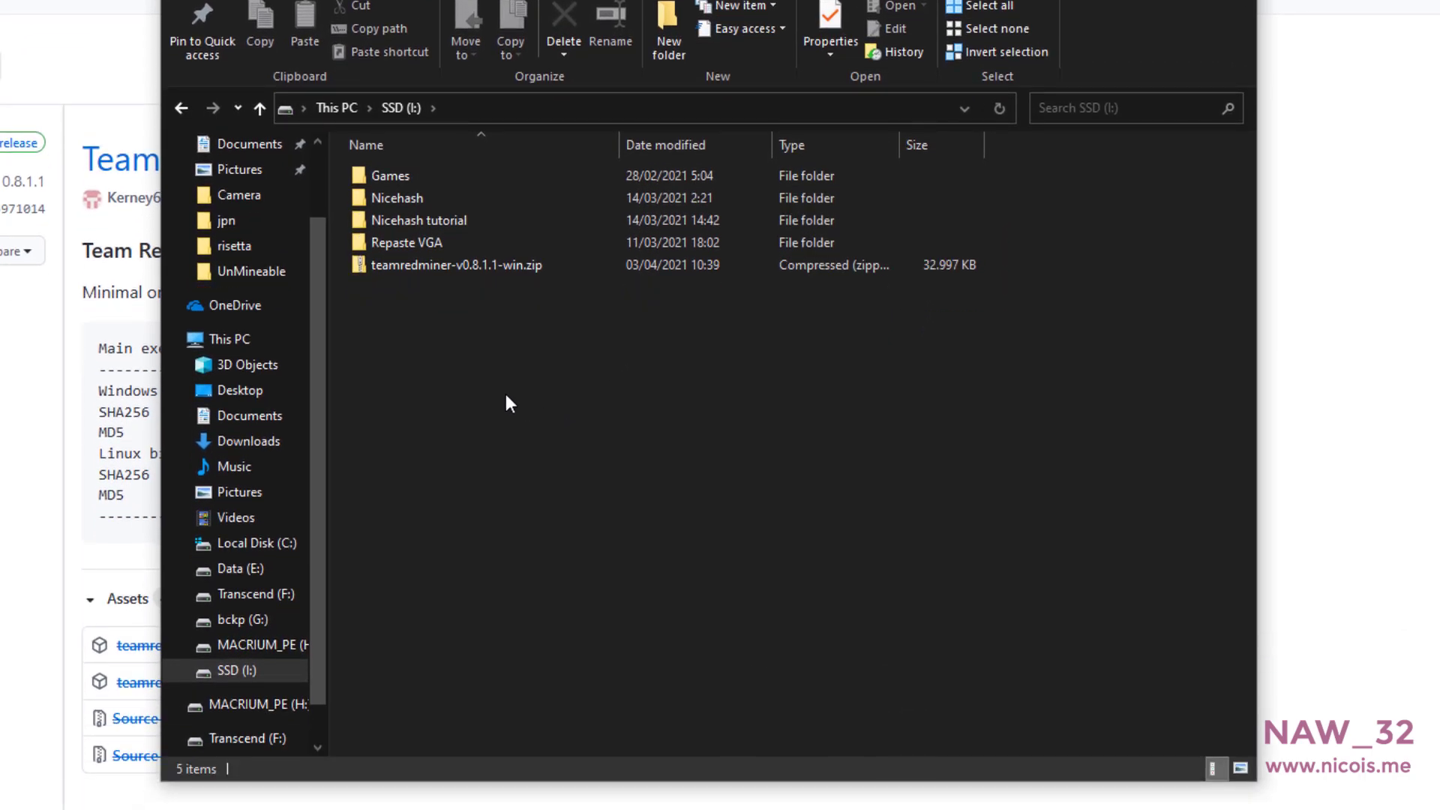
# Step: Create a new folder named TeamRedMiner on the SSD (I:) drive
pyautogui.rightClick(506, 396)
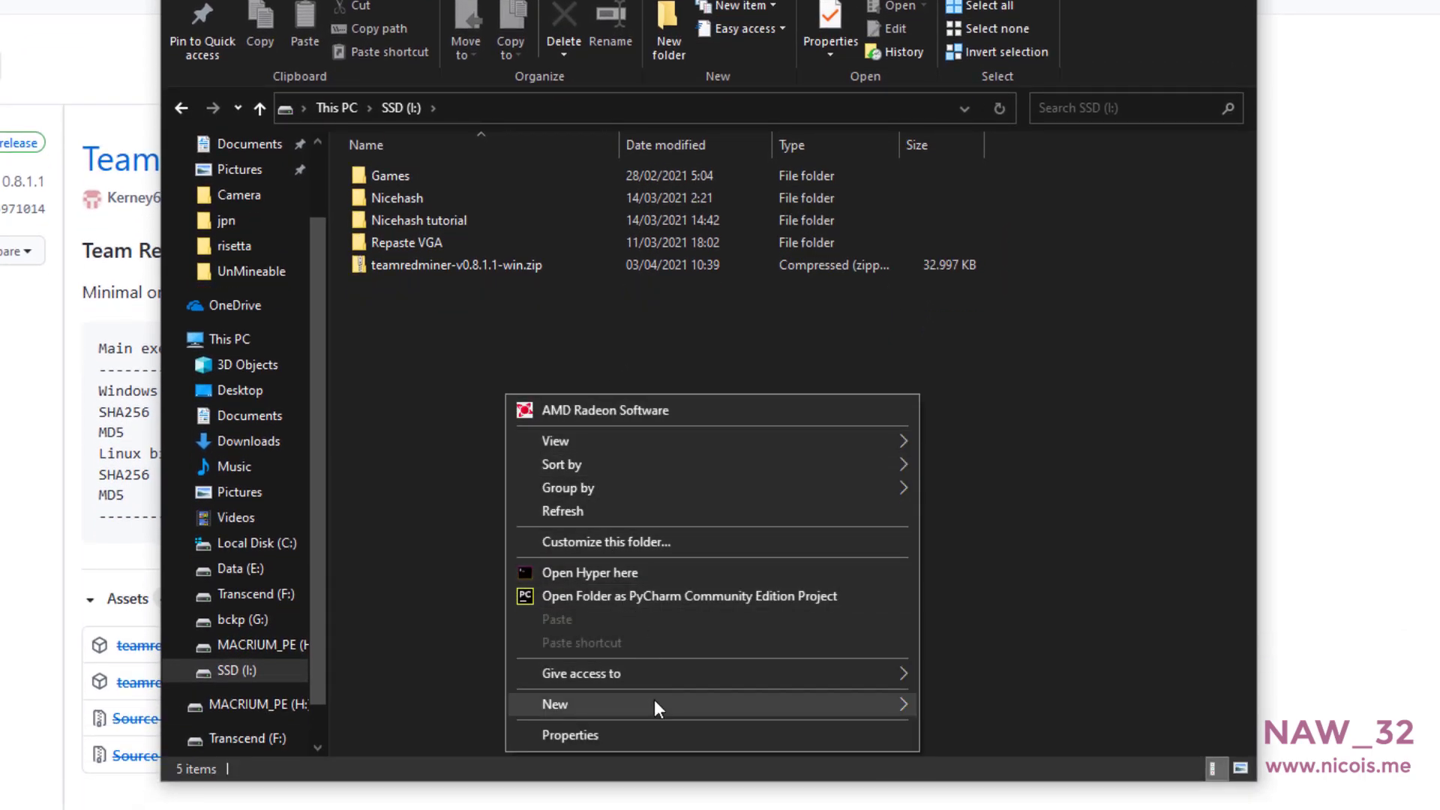
pyautogui.moveTo(655, 702)
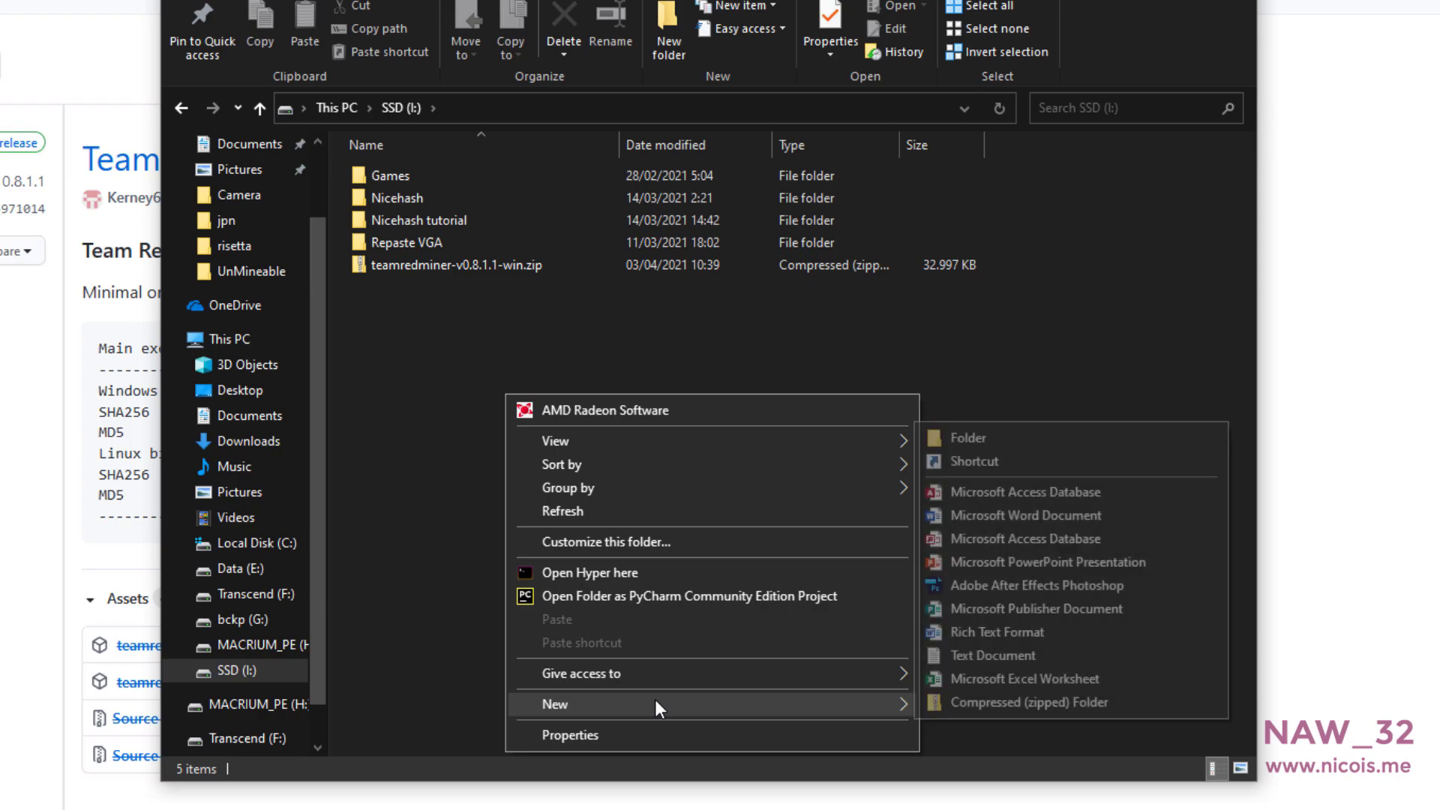
pyautogui.click(943, 438)
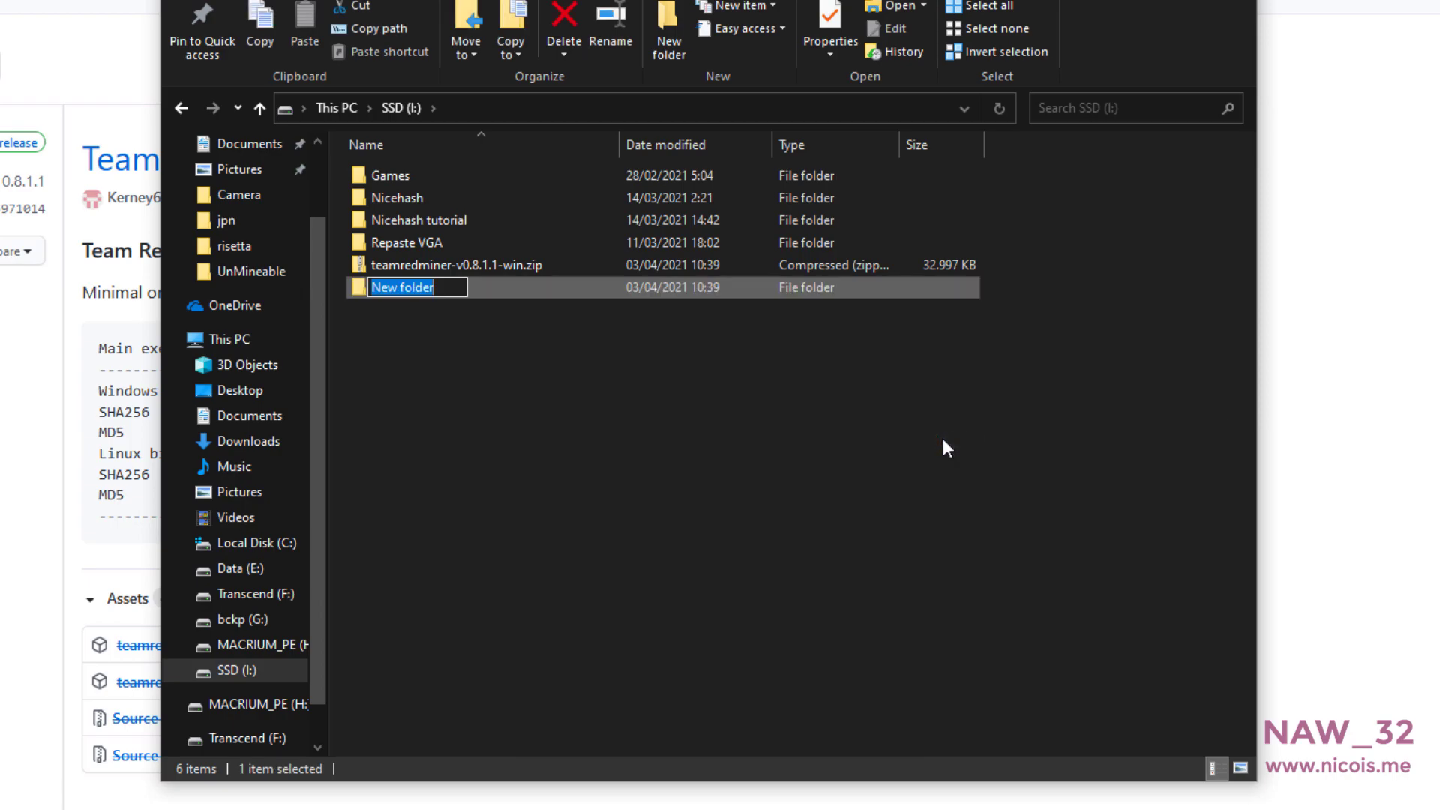
pyautogui.write('Team')
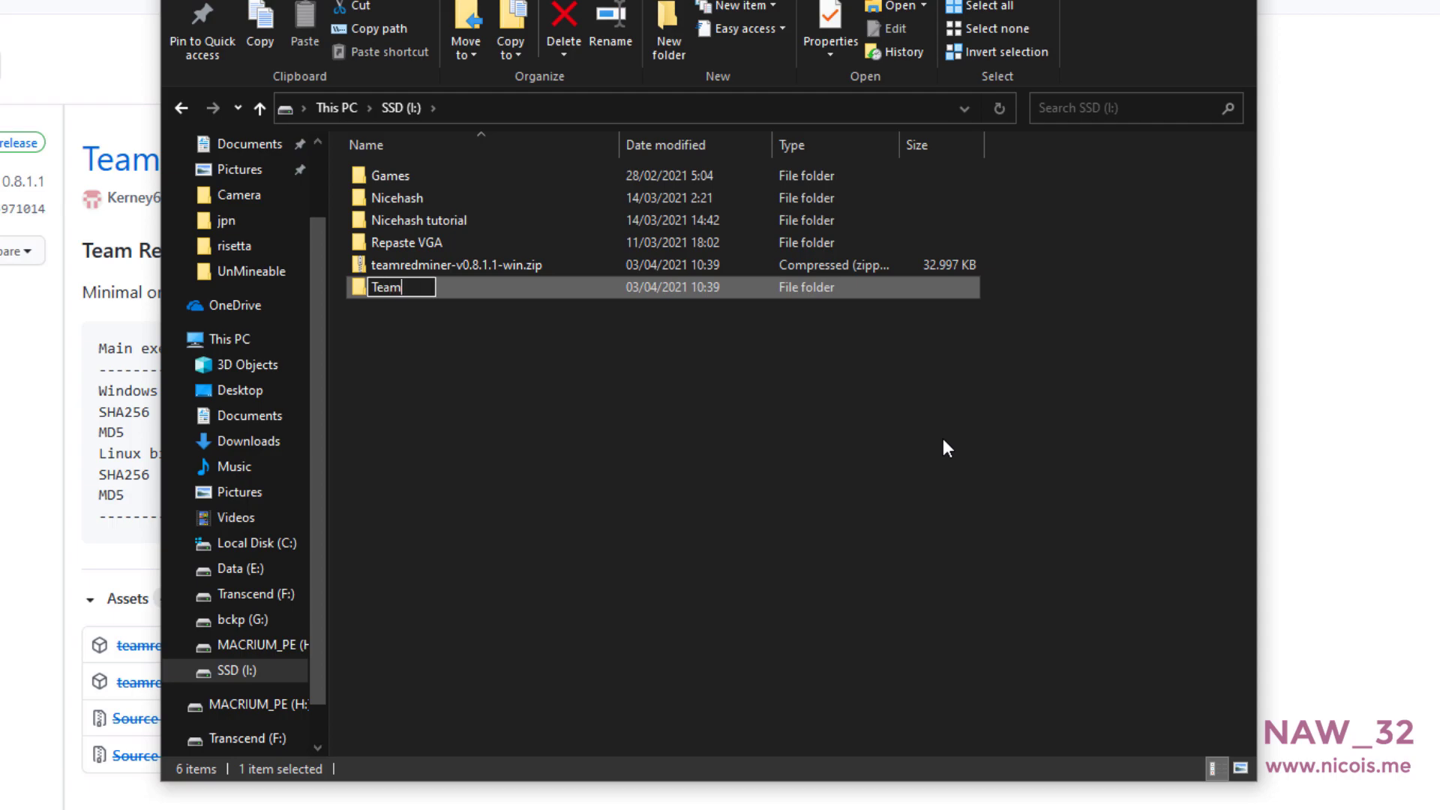
pyautogui.write('Re')
pyautogui.write('dMiner')
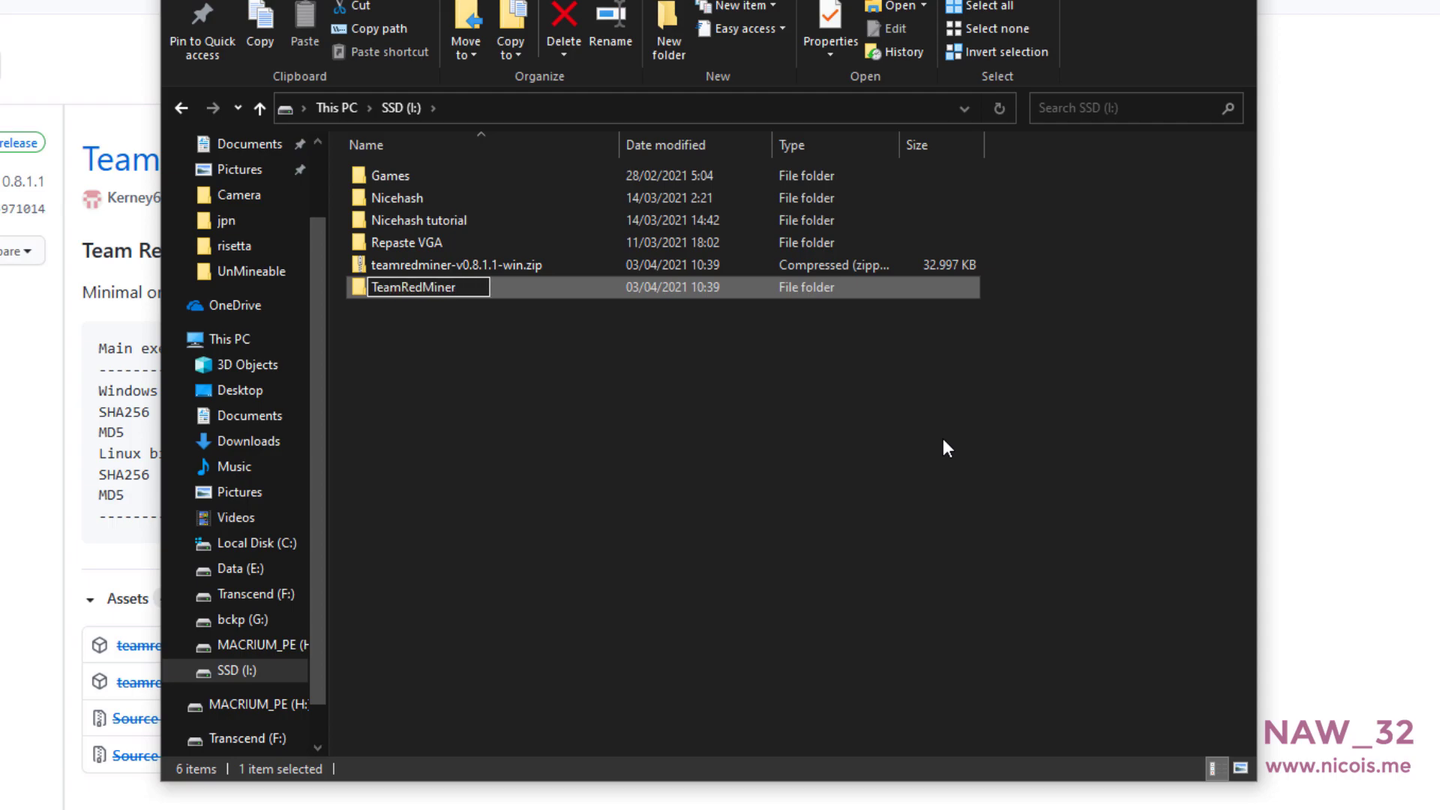
pyautogui.press('Return')
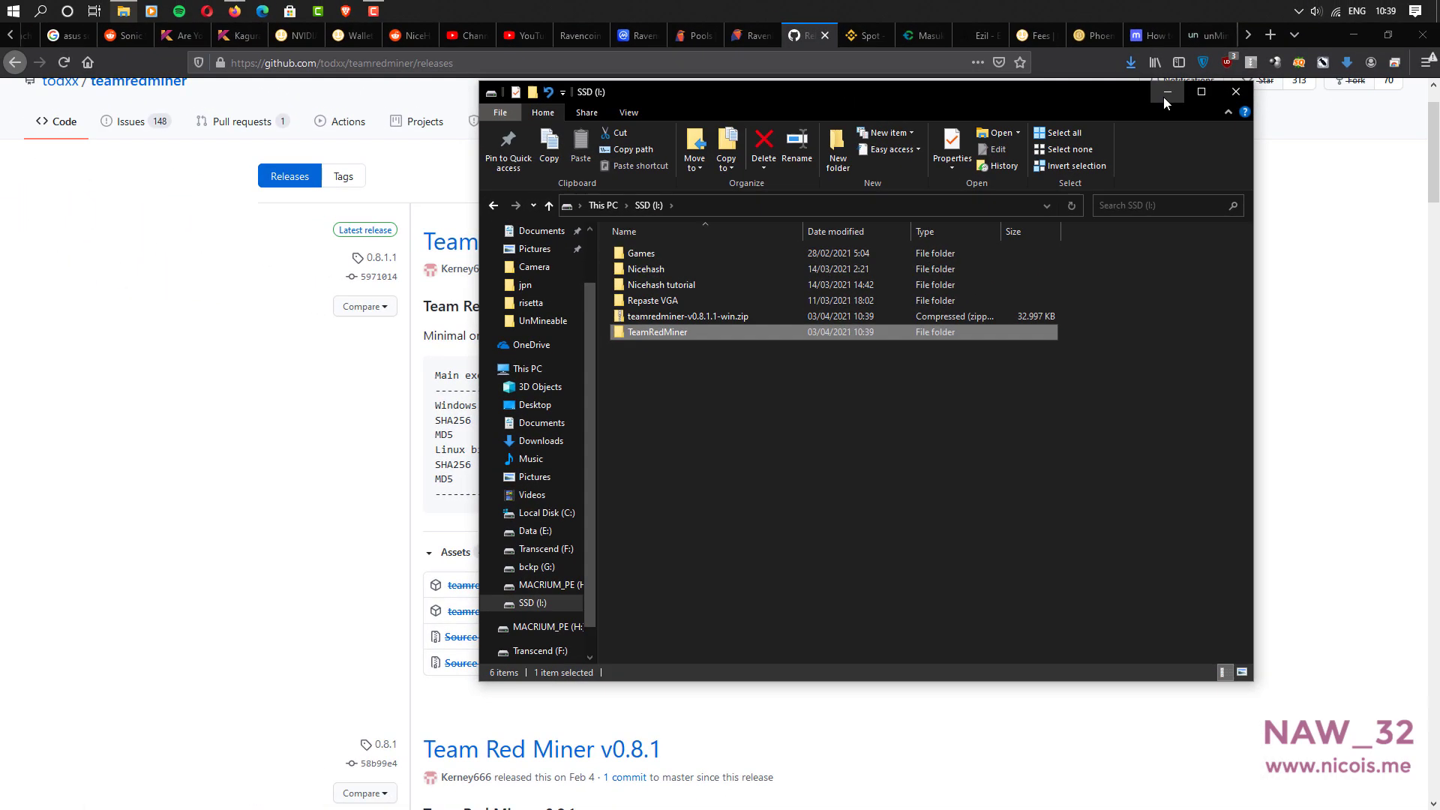
# Step: Open the Avira antivirus window from its system tray icon
pyautogui.click(1163, 97)
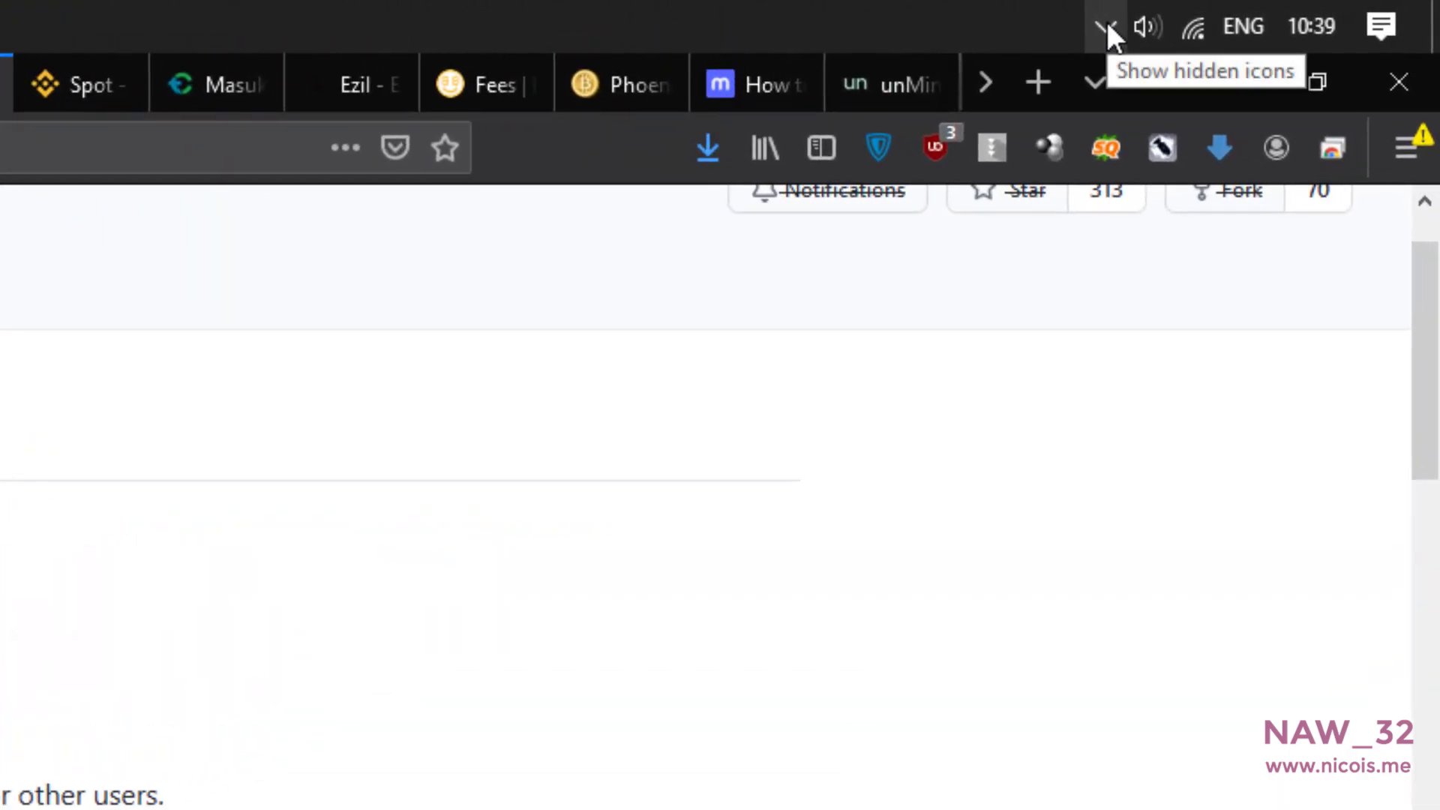
pyautogui.click(1107, 21)
pyautogui.rightClick(1059, 90)
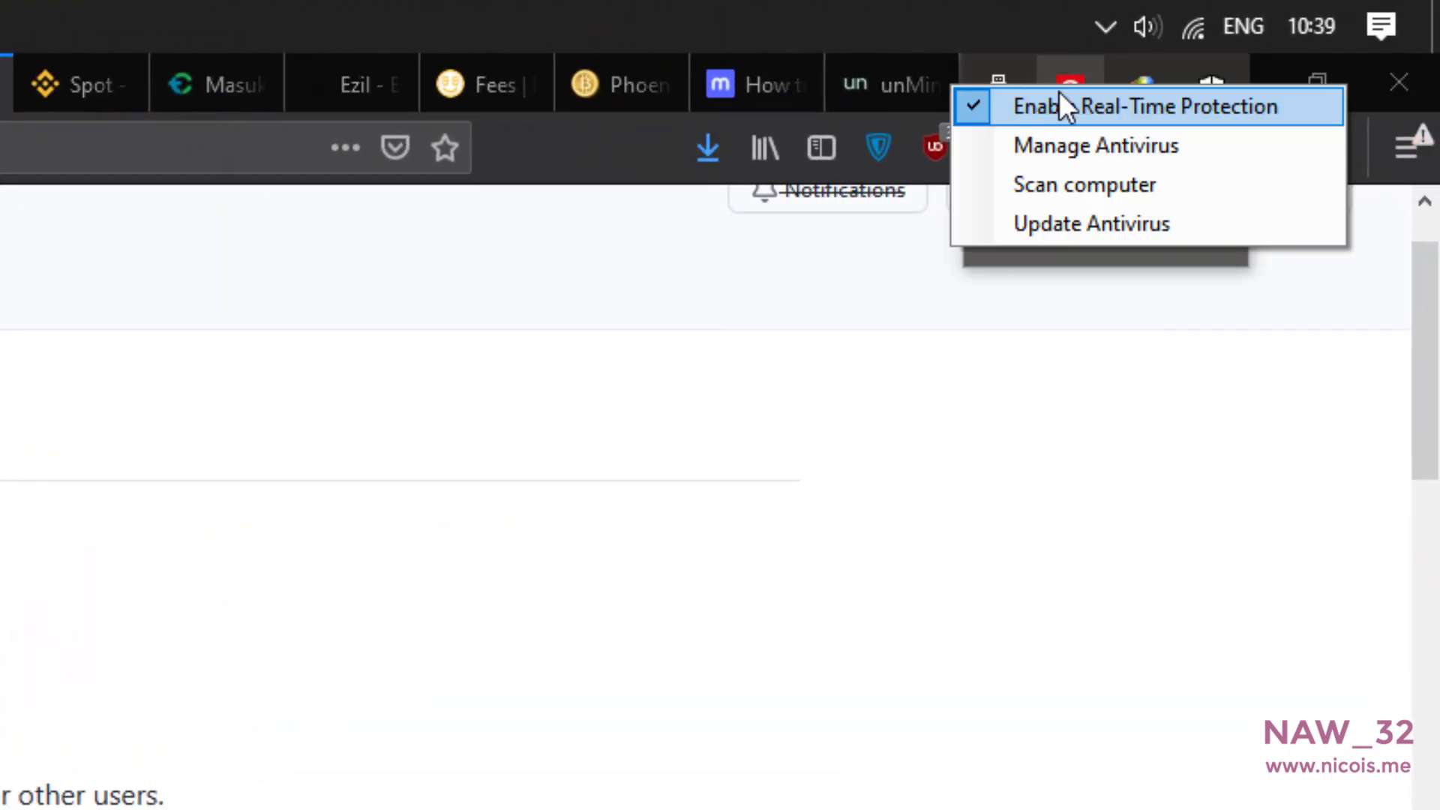
pyautogui.click(1052, 144)
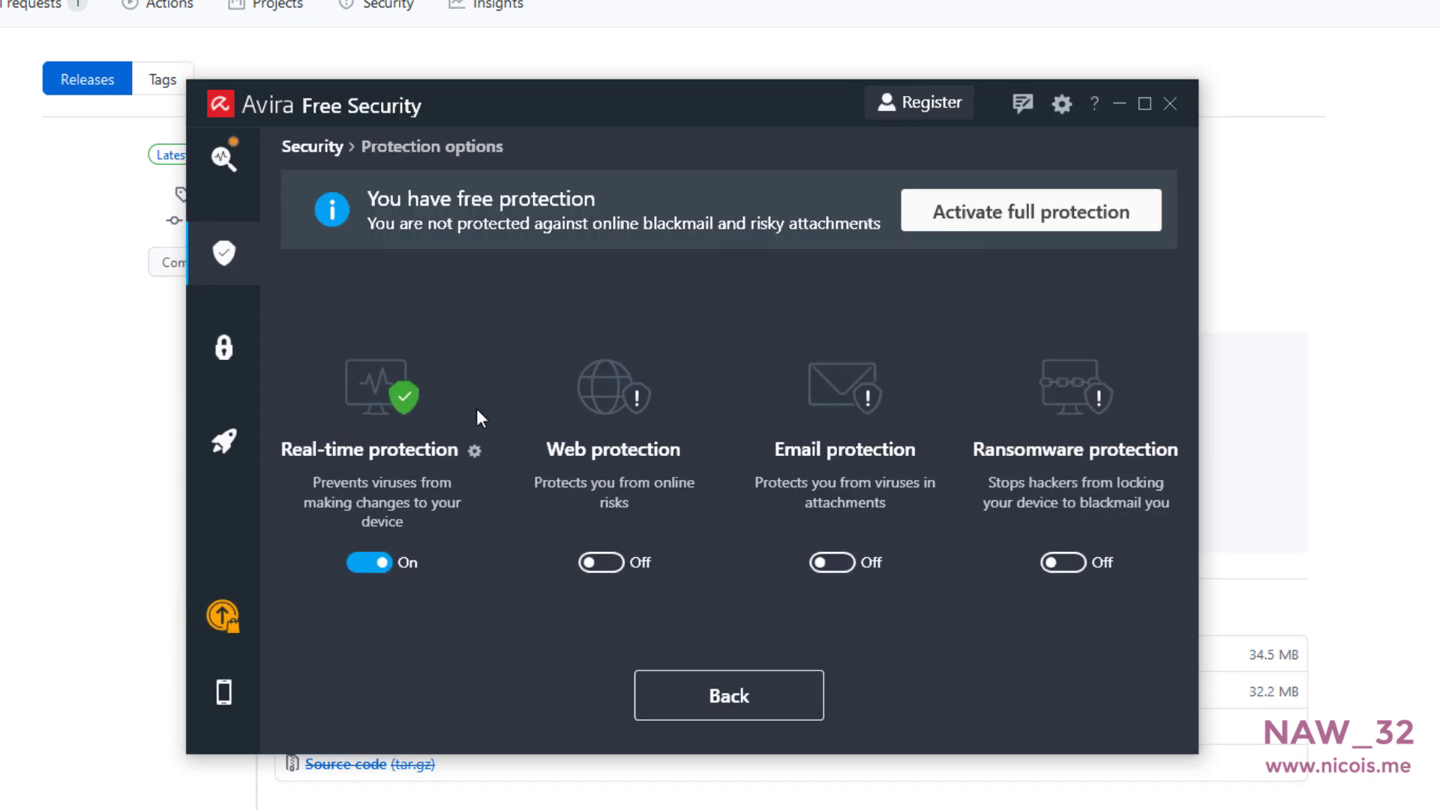
# Step: Go to Security and view the Protection options page with its protection toggles
pyautogui.moveTo(227, 176)
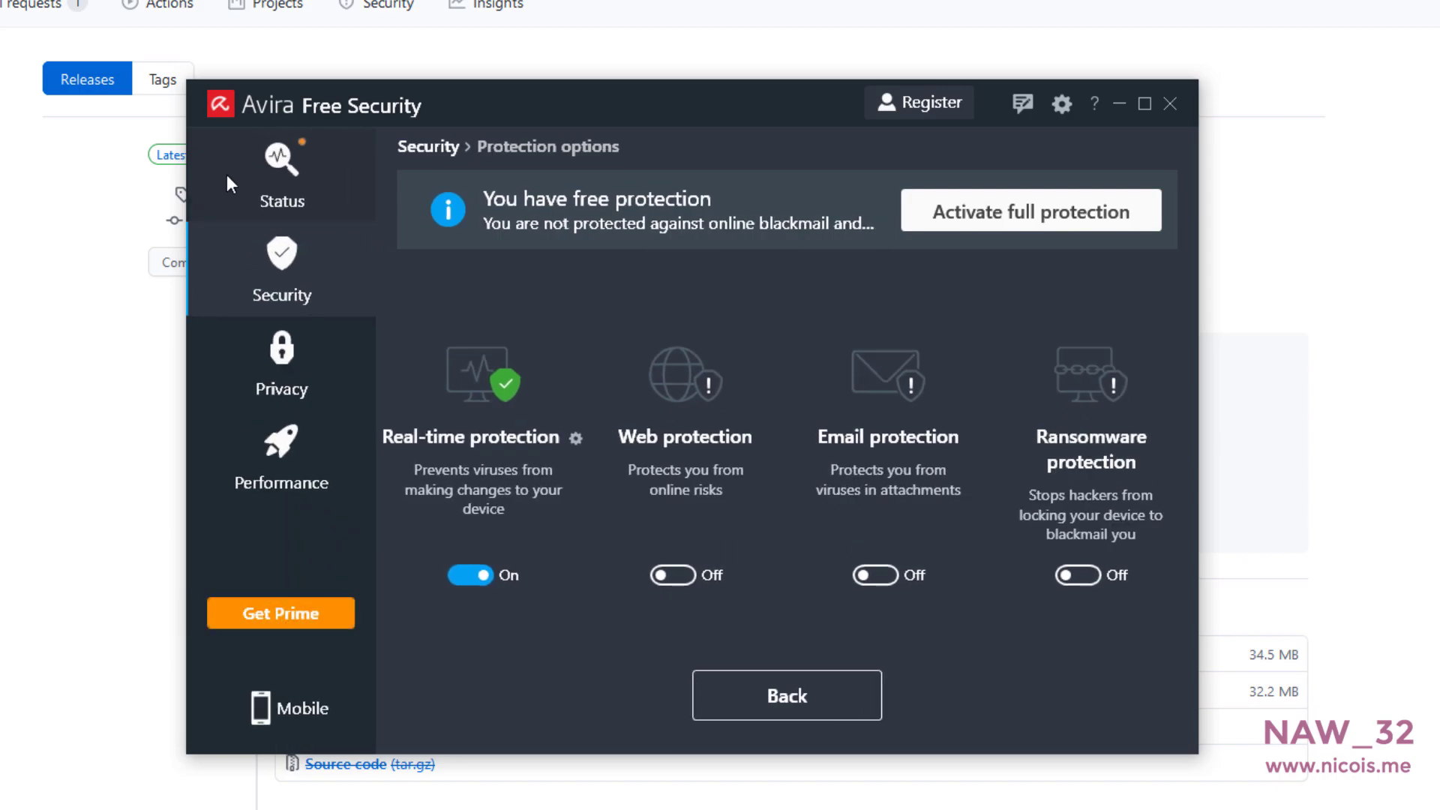
pyautogui.click(283, 271)
pyautogui.click(297, 196)
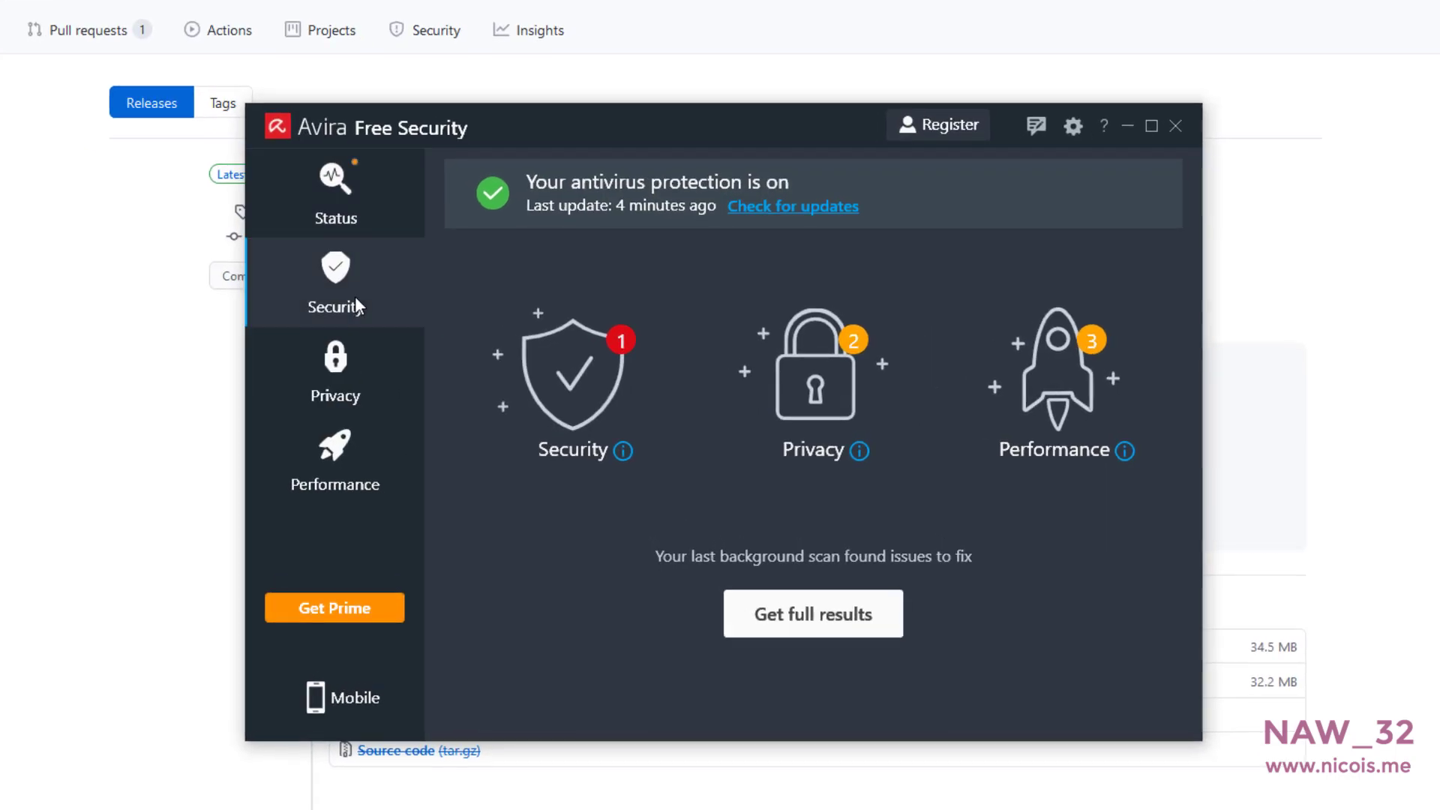
pyautogui.click(442, 322)
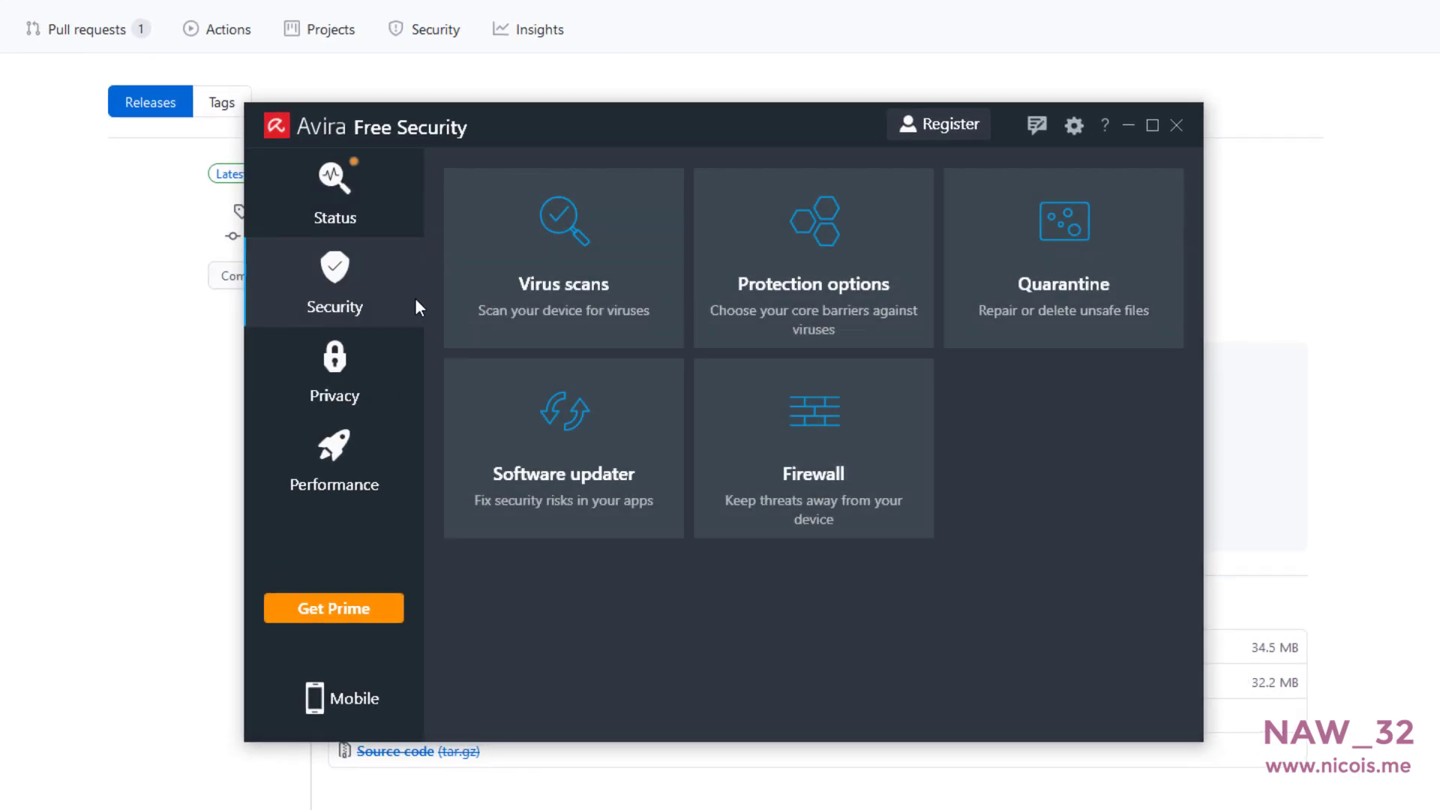
pyautogui.click(902, 296)
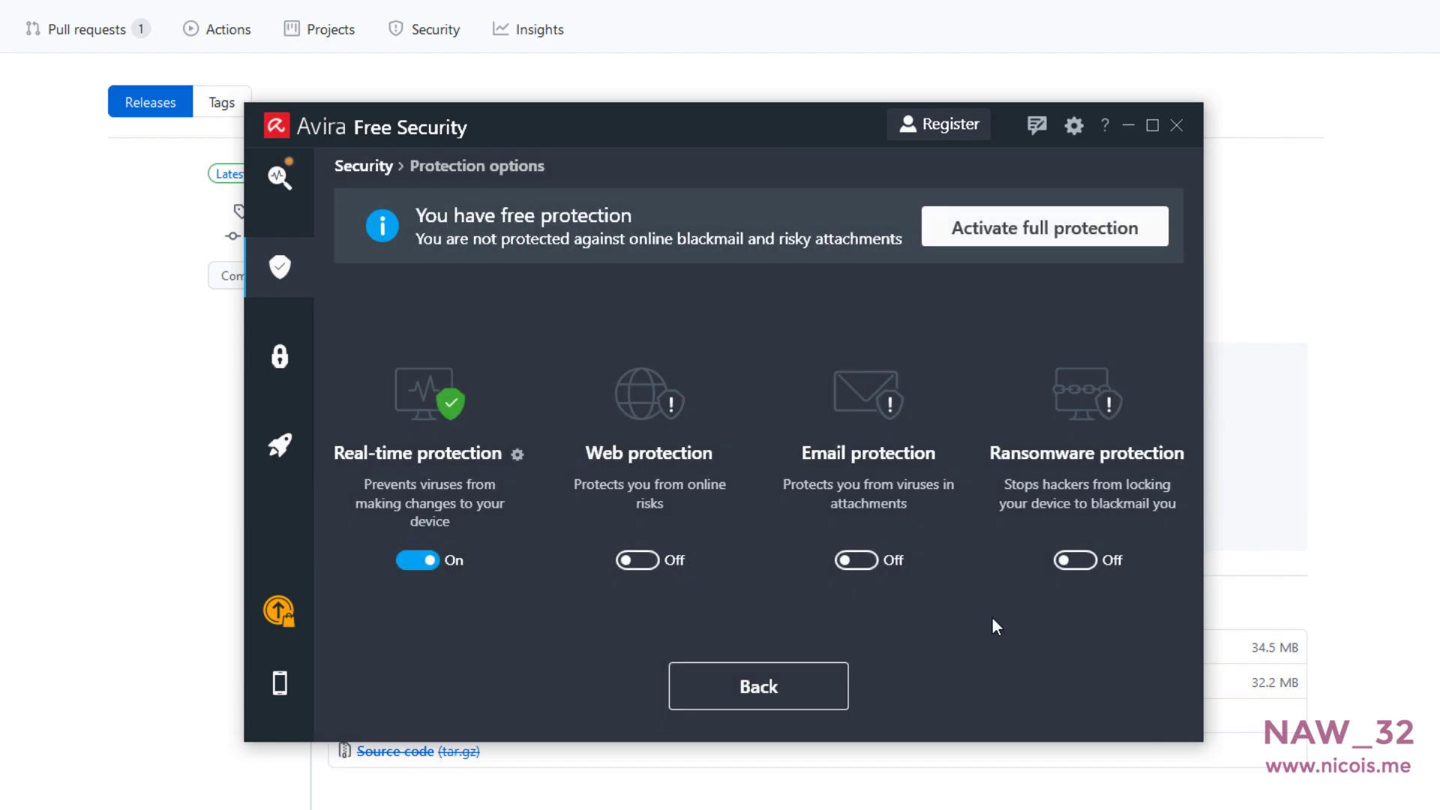
# Step: Add I:\TeamRedMiner\ as a real-time protection exception in Avira, apply it and close settings
pyautogui.click(517, 455)
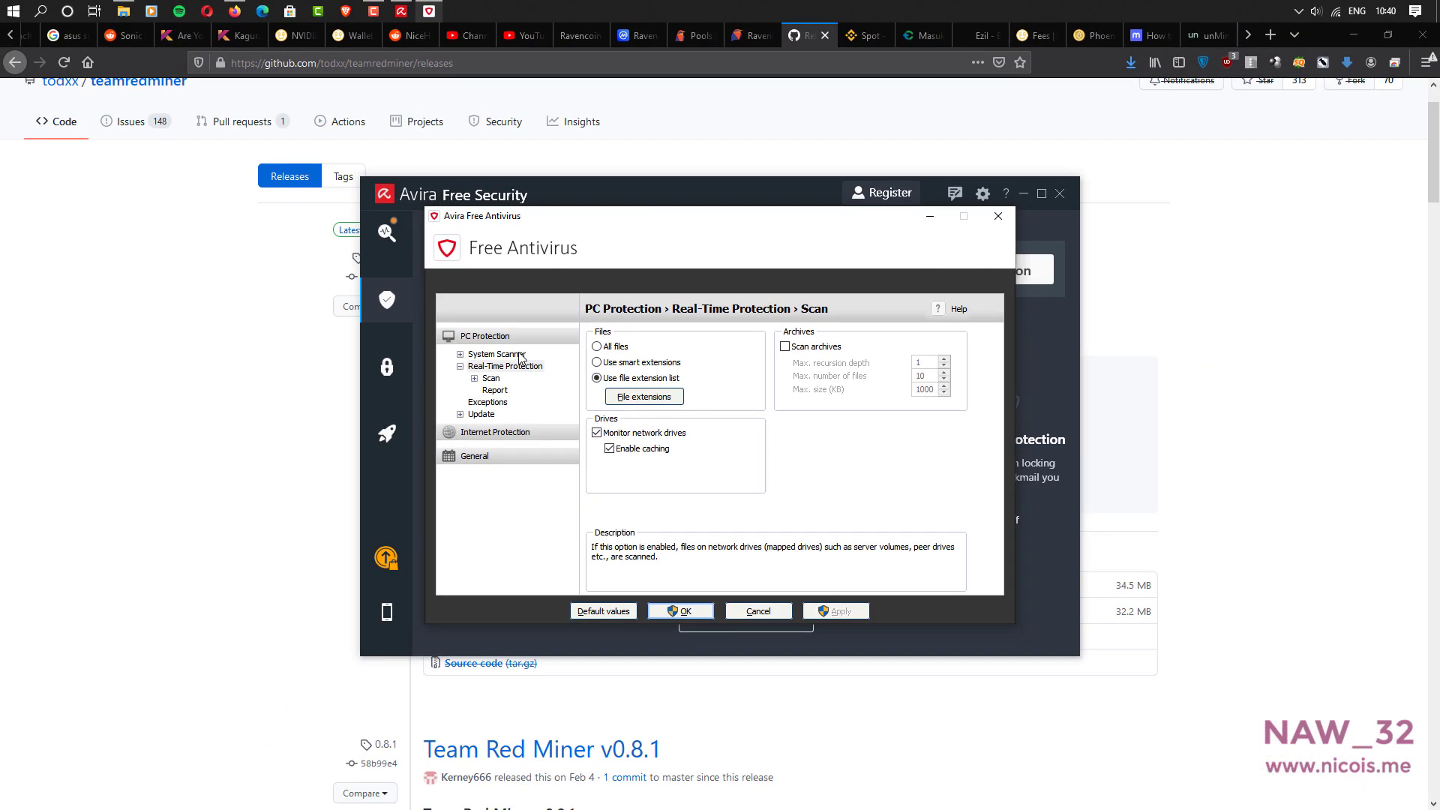
pyautogui.click(466, 401)
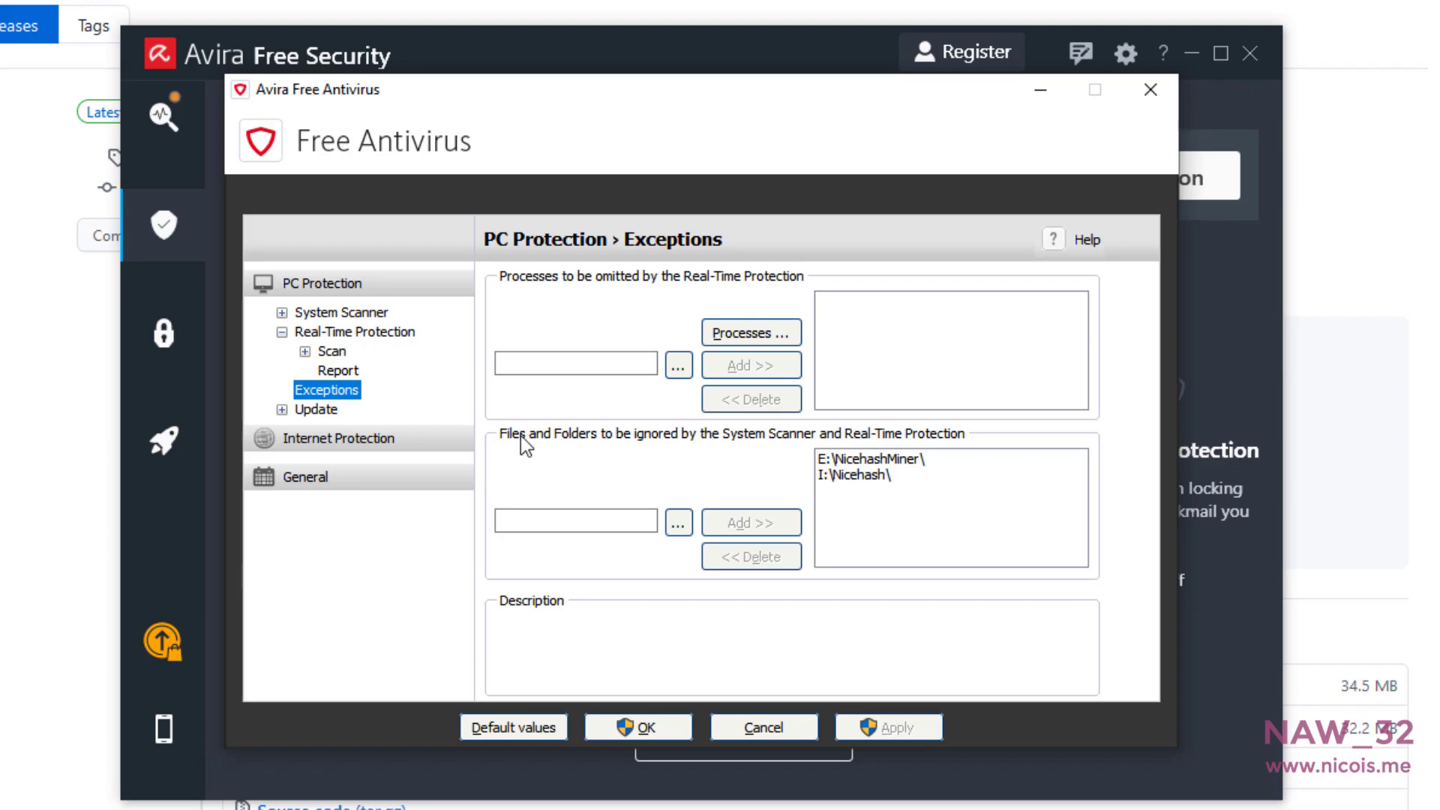
pyautogui.click(676, 522)
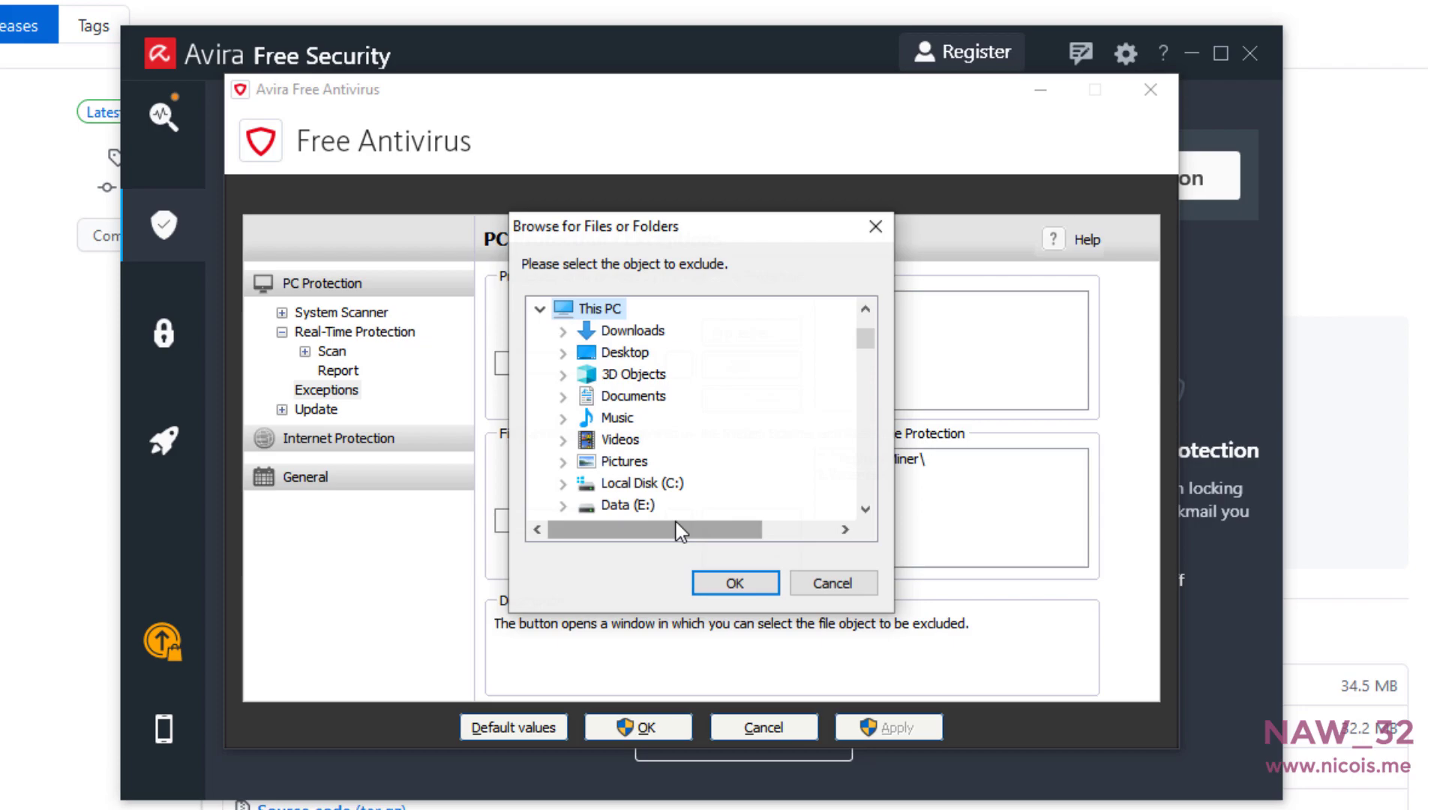
pyautogui.scroll(-3, 689, 461)
pyautogui.click(693, 492)
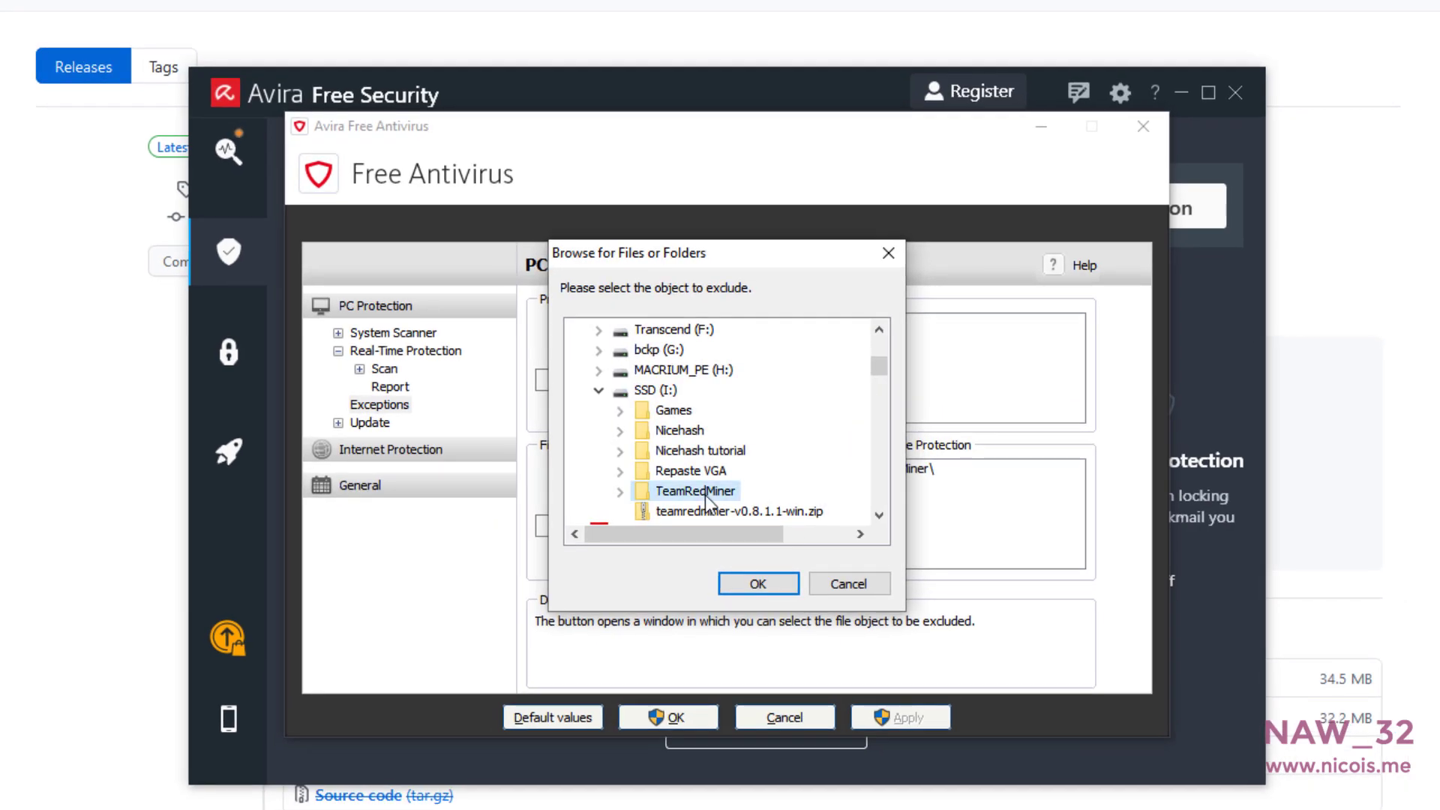
pyautogui.click(757, 584)
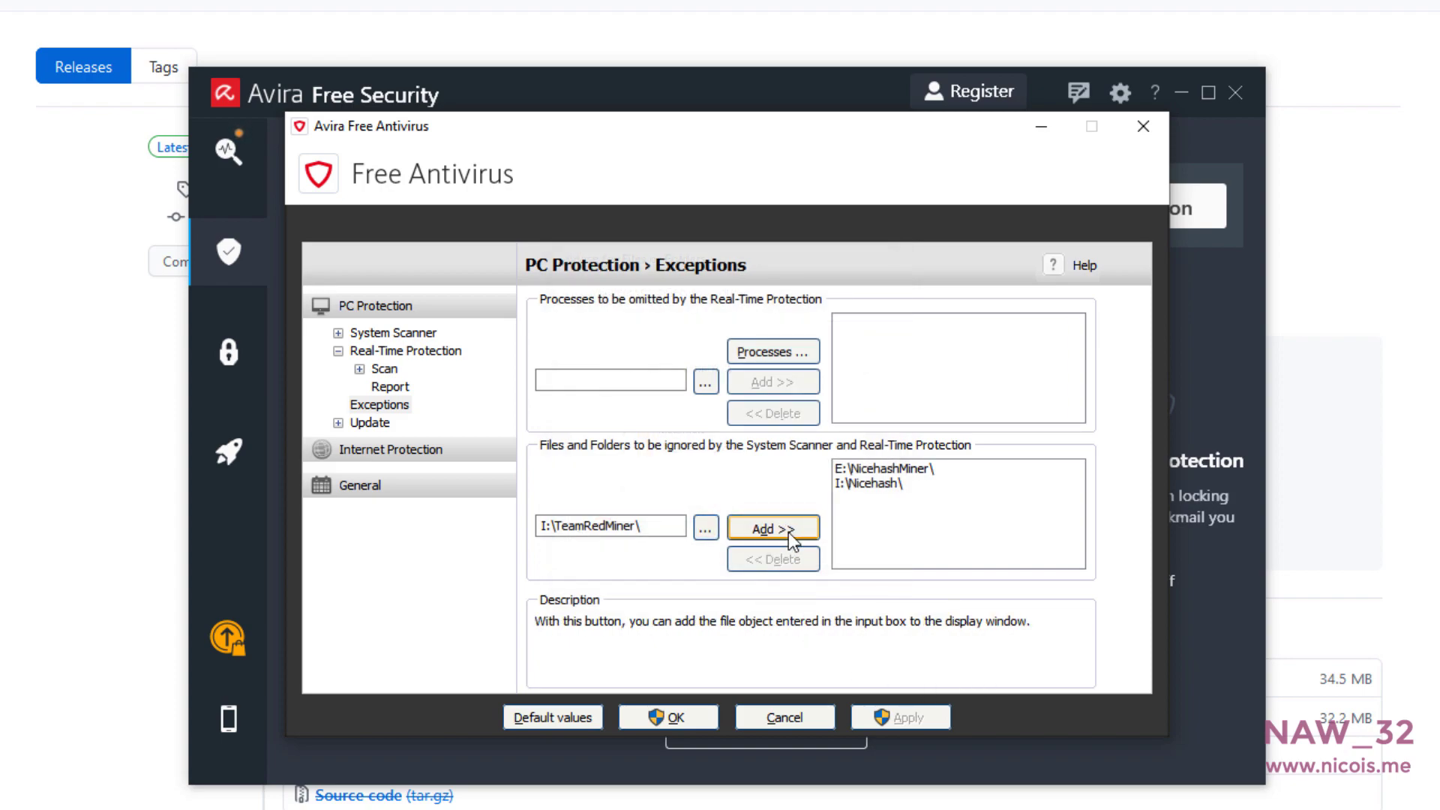
pyautogui.click(789, 532)
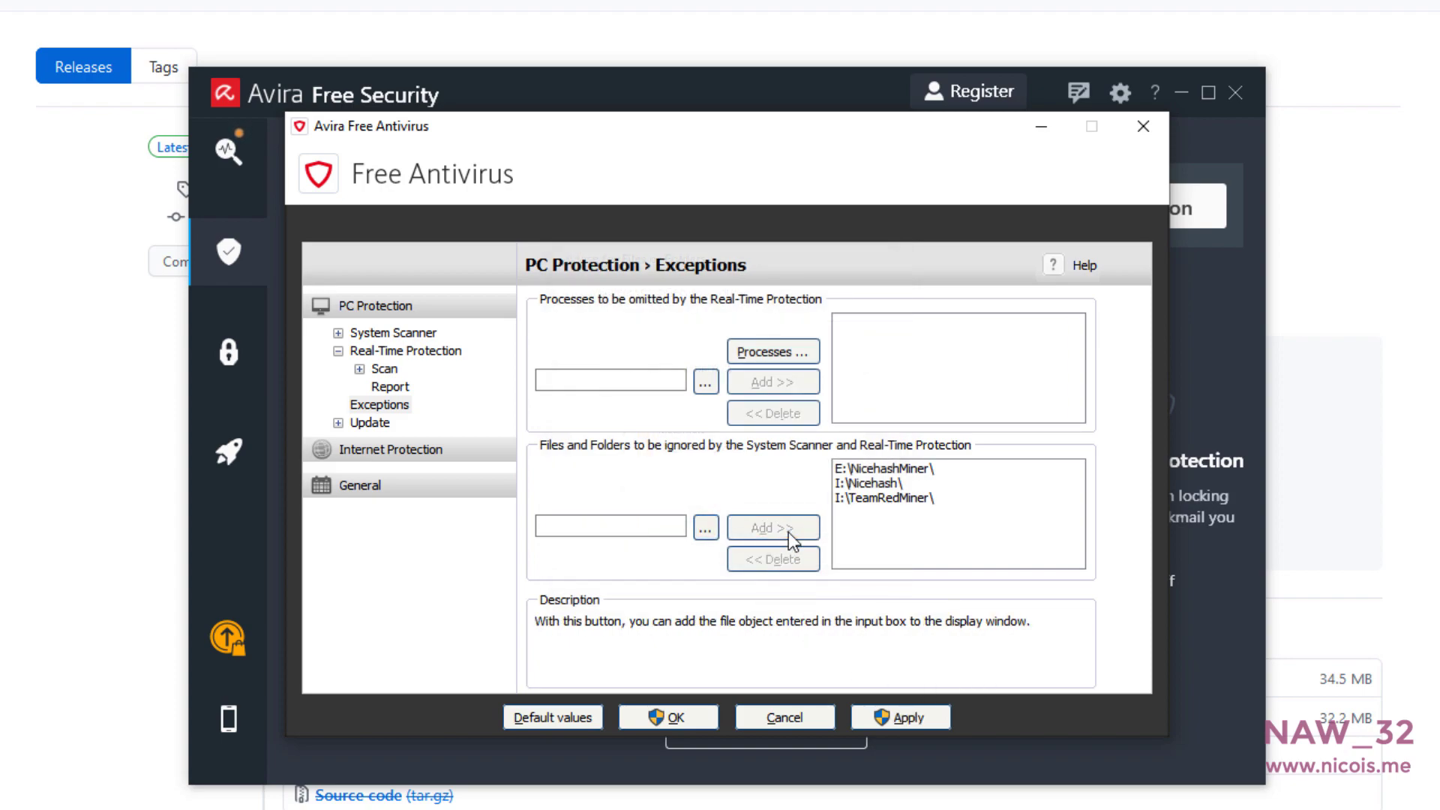
pyautogui.click(900, 720)
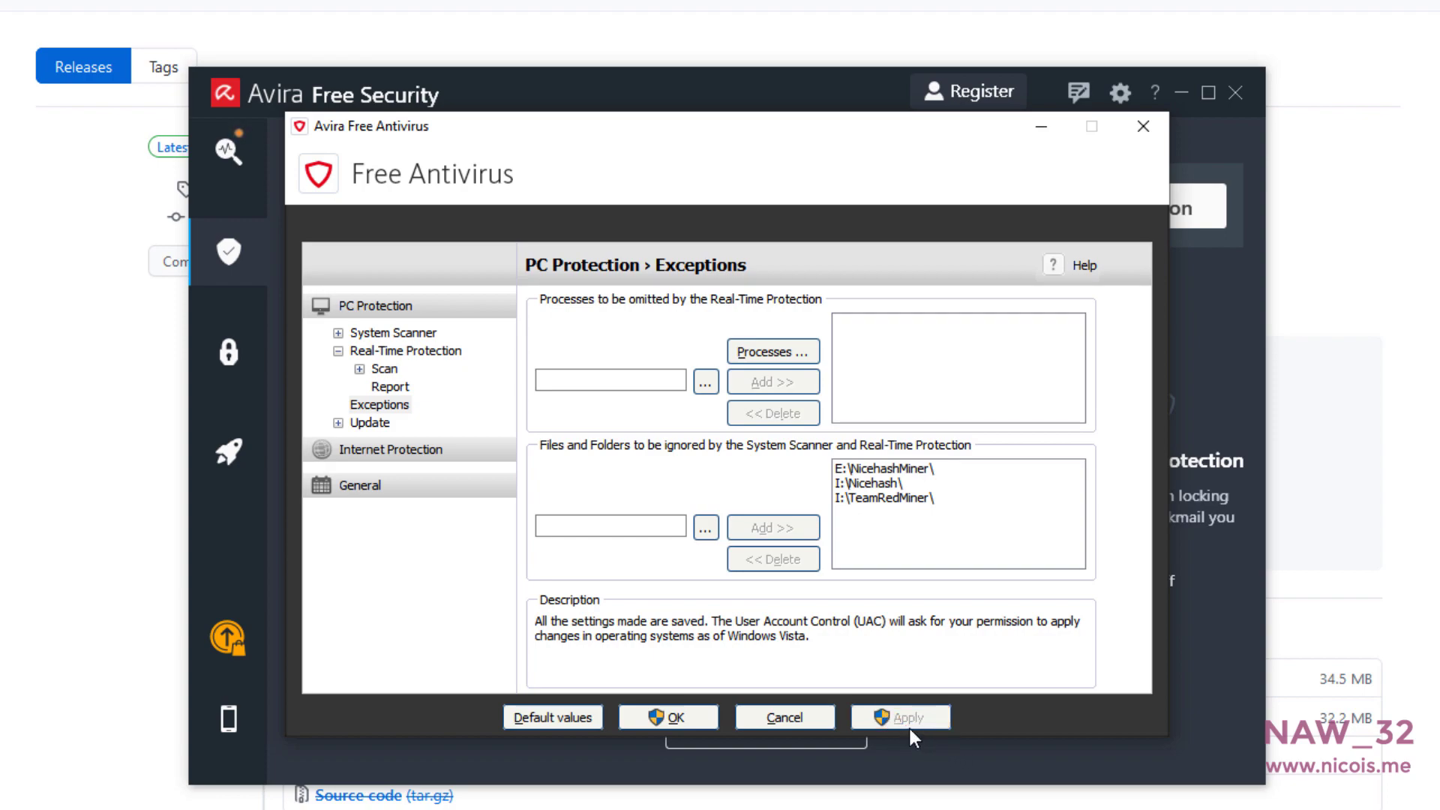
pyautogui.click(667, 716)
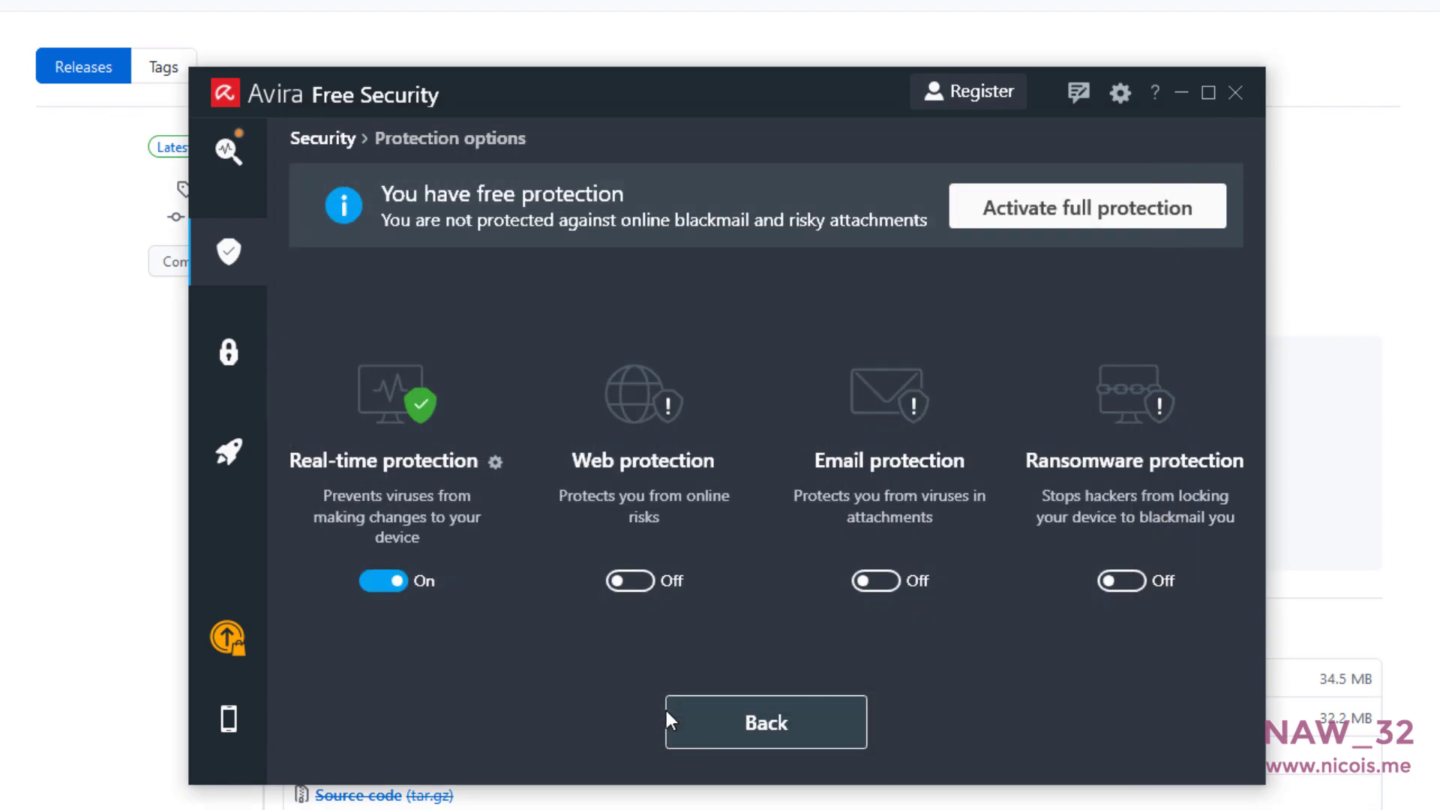
# Step: Close Avira and open the teamredminer-v0.8.1.1-win folder inside the downloaded zip
pyautogui.click(1236, 93)
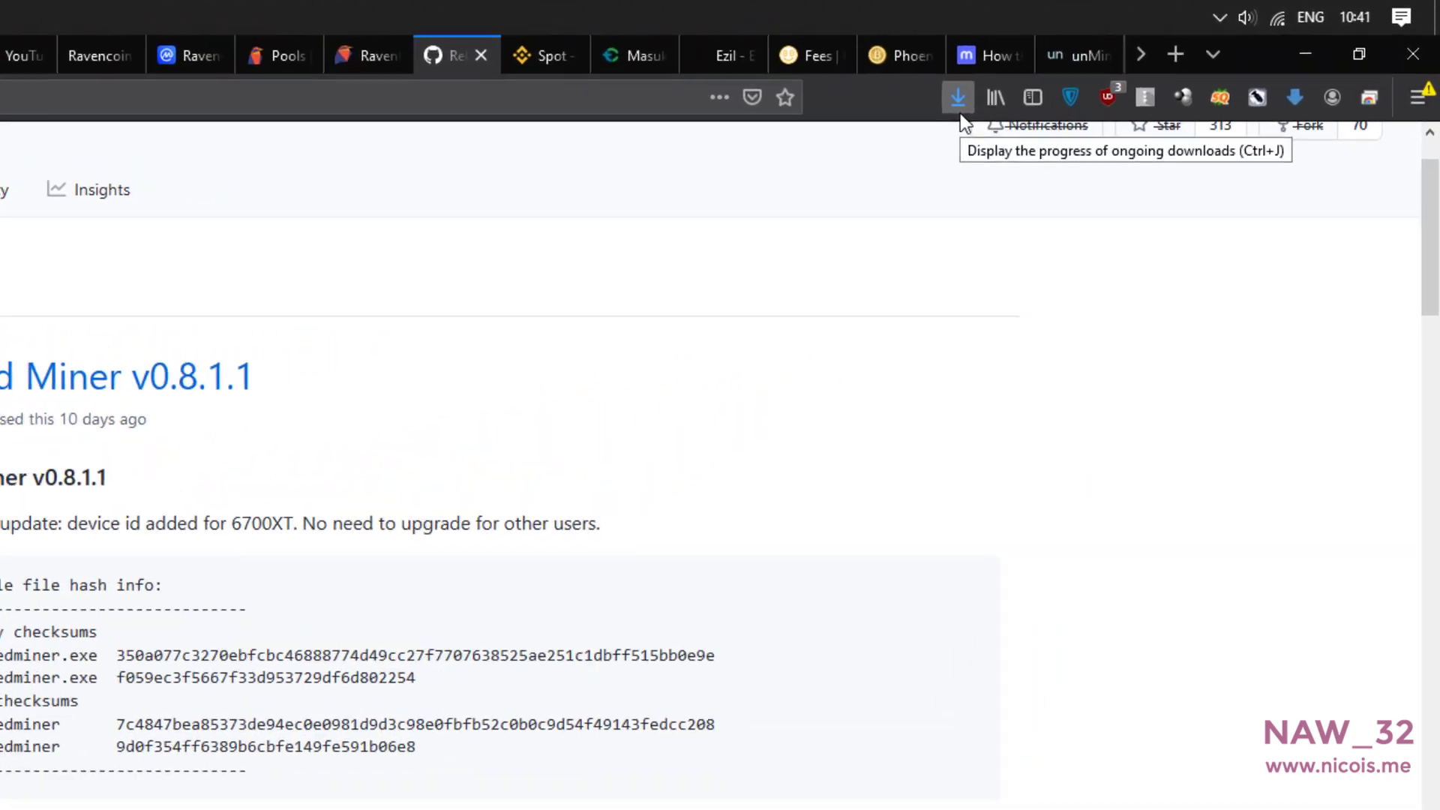
pyautogui.click(1131, 69)
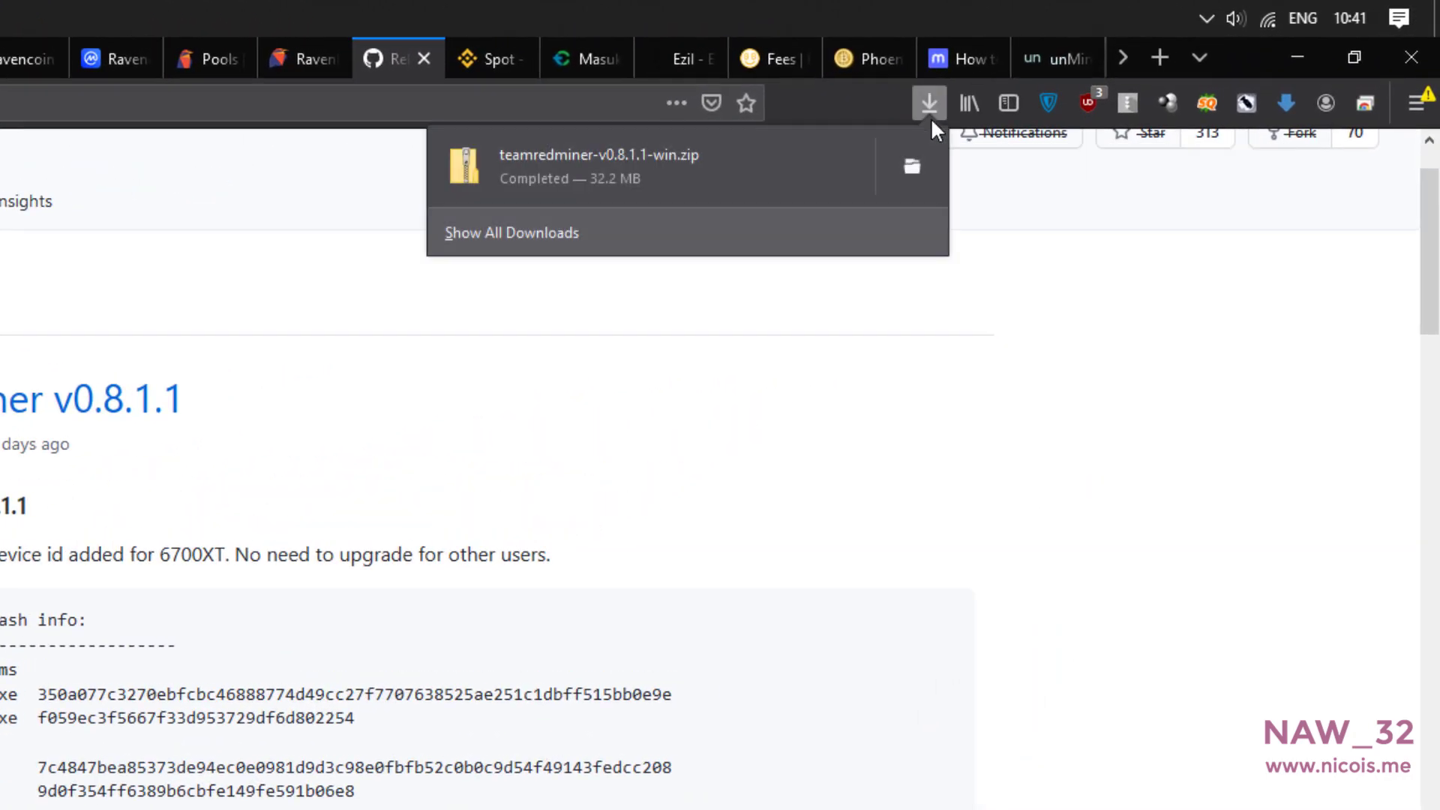
pyautogui.click(627, 180)
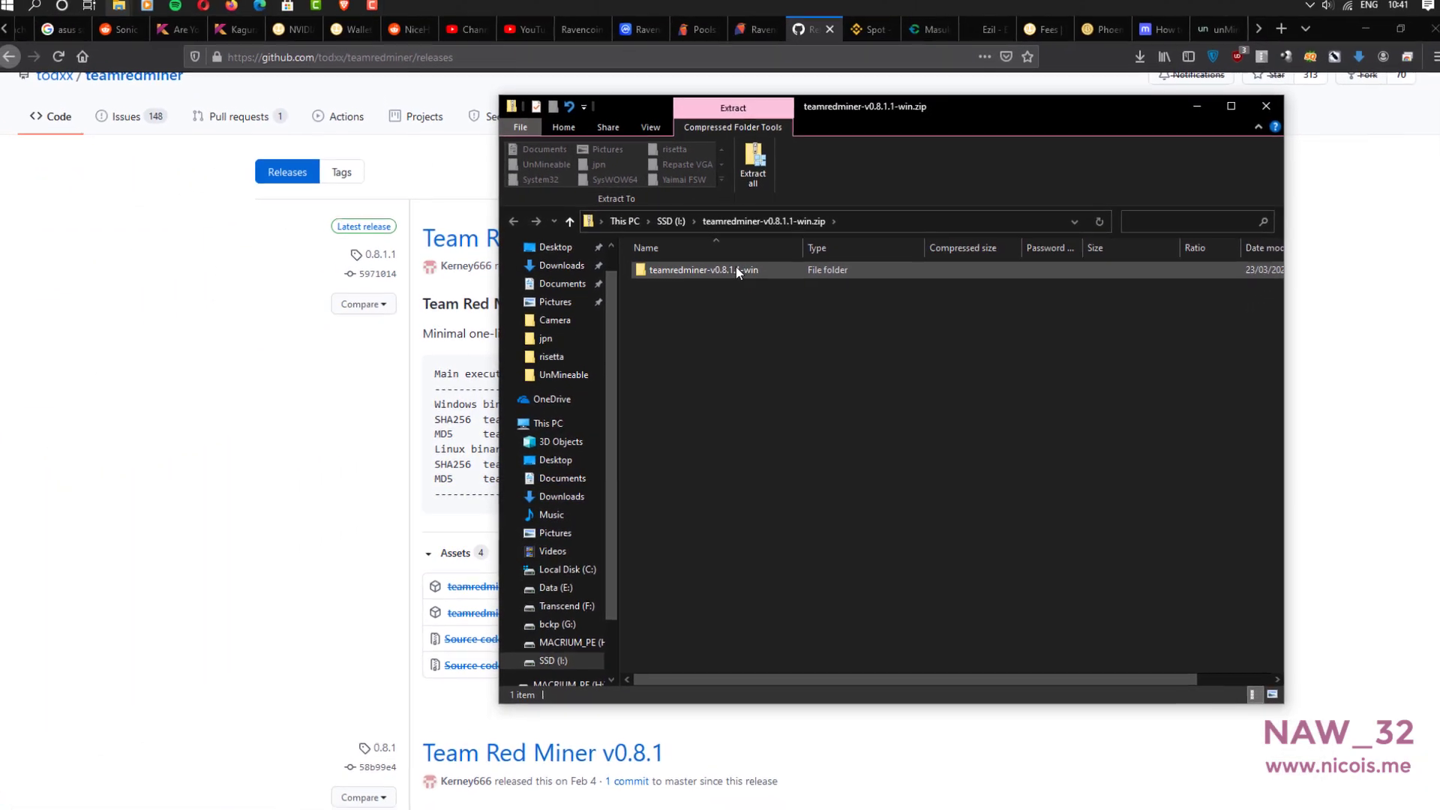
pyautogui.doubleClick(732, 270)
pyautogui.scroll(-5, 990, 375)
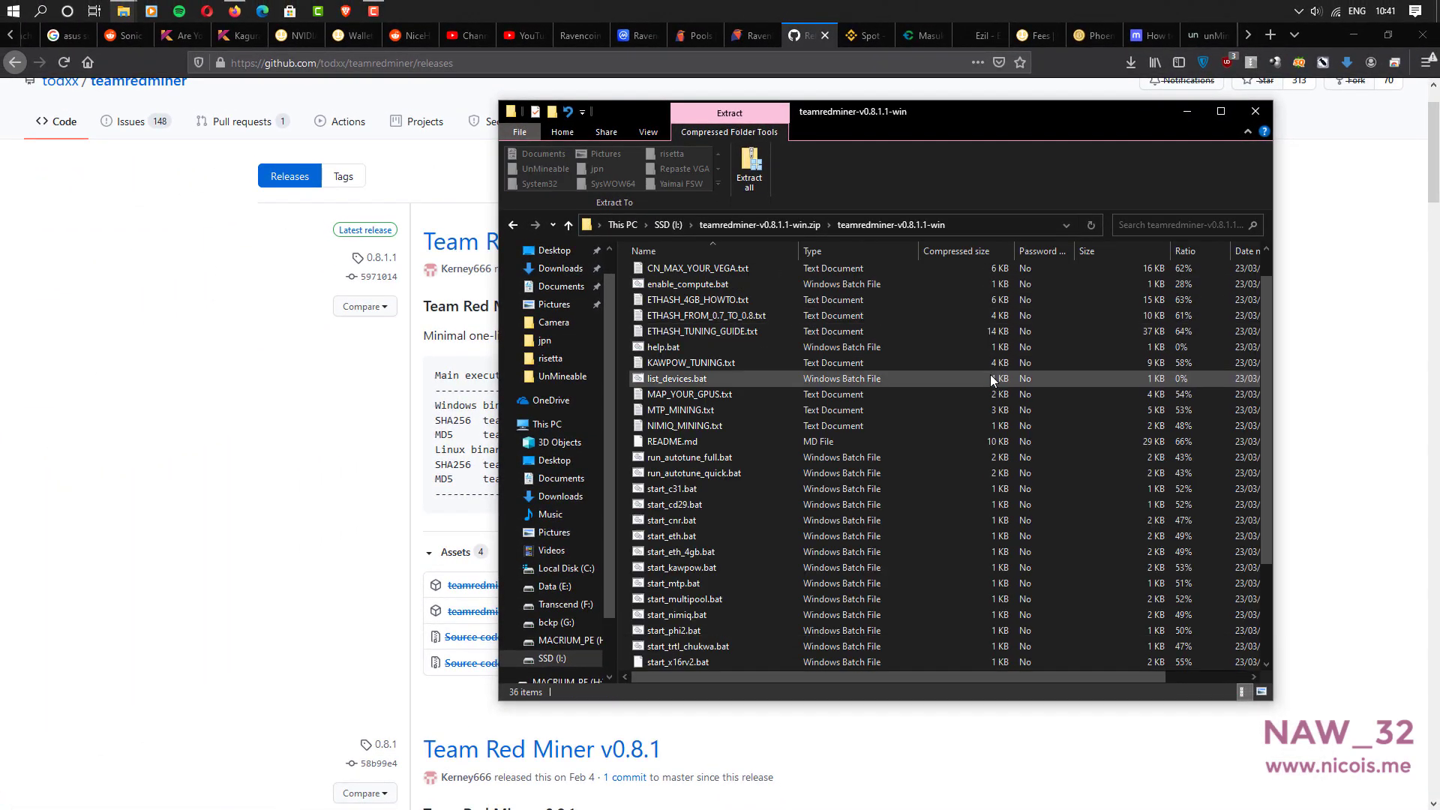
pyautogui.scroll(5, 975, 360)
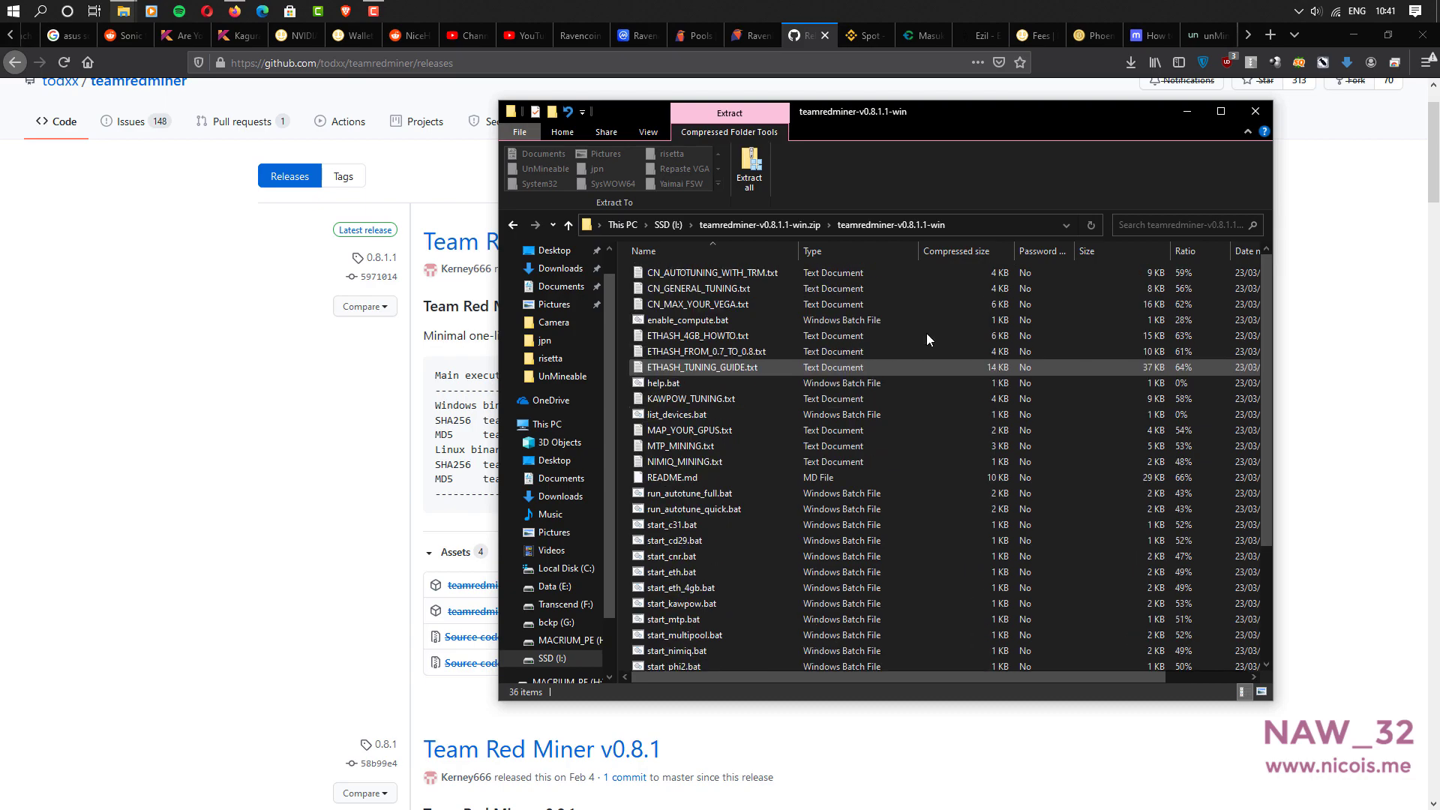
# Step: Copy all 36 files from the zip into the empty I:\TeamRedMiner folder
pyautogui.click(122, 14)
pyautogui.click(105, 38)
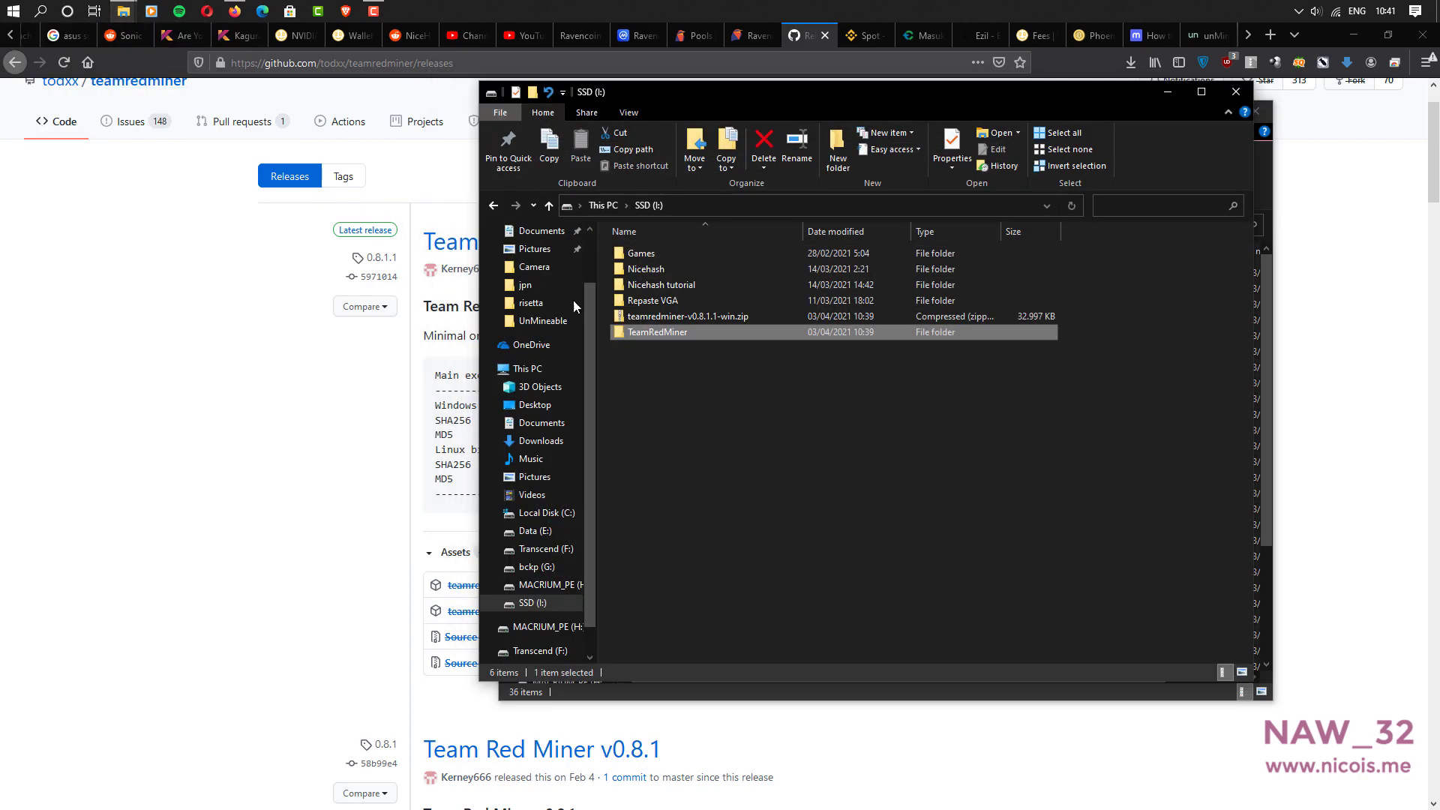
pyautogui.doubleClick(667, 333)
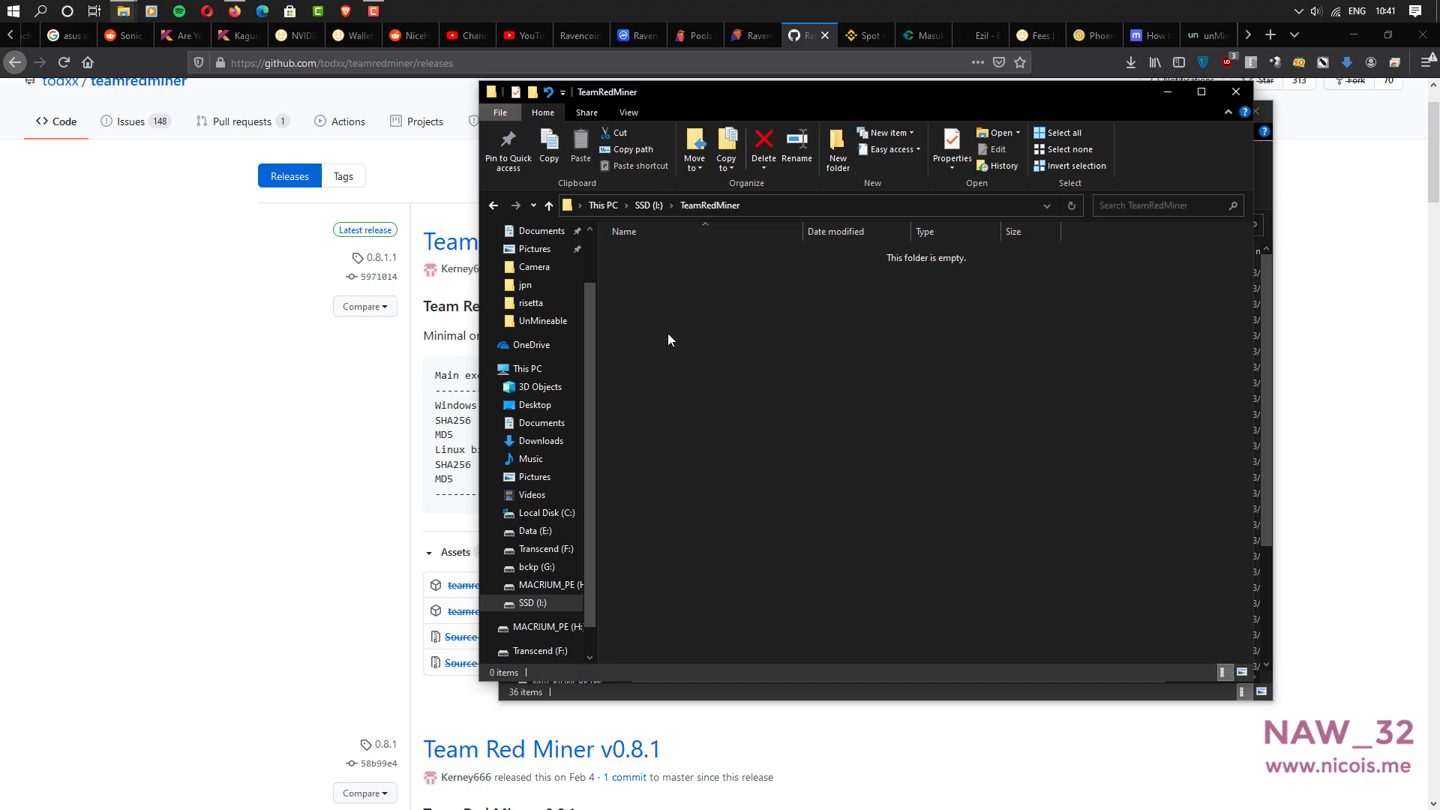
pyautogui.moveTo(745, 93)
pyautogui.mouseDown()
pyautogui.moveTo(335, 151)
pyautogui.moveTo(354, 174)
pyautogui.mouseUp()
pyautogui.click(1013, 419)
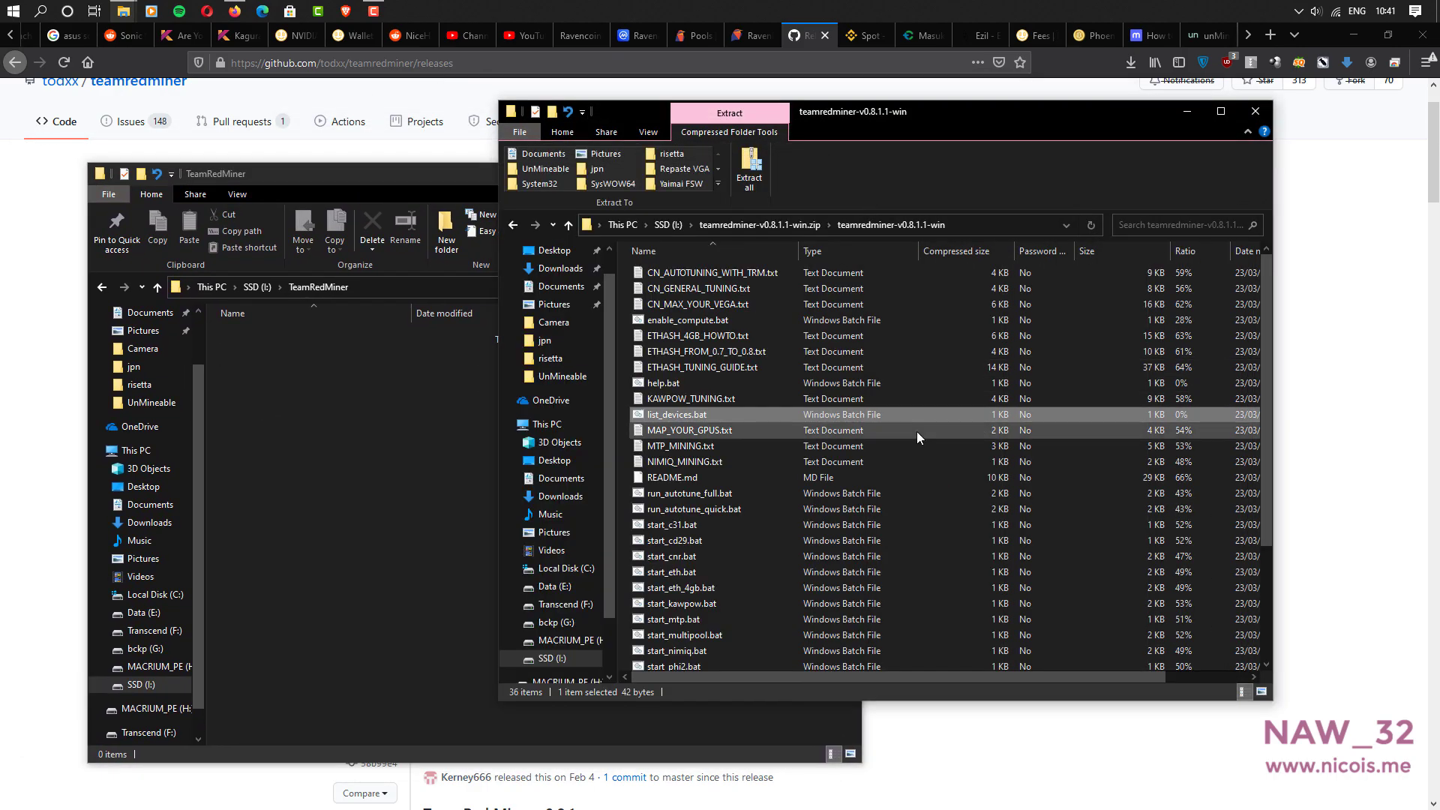
pyautogui.hotkey('ctrl', 'a')
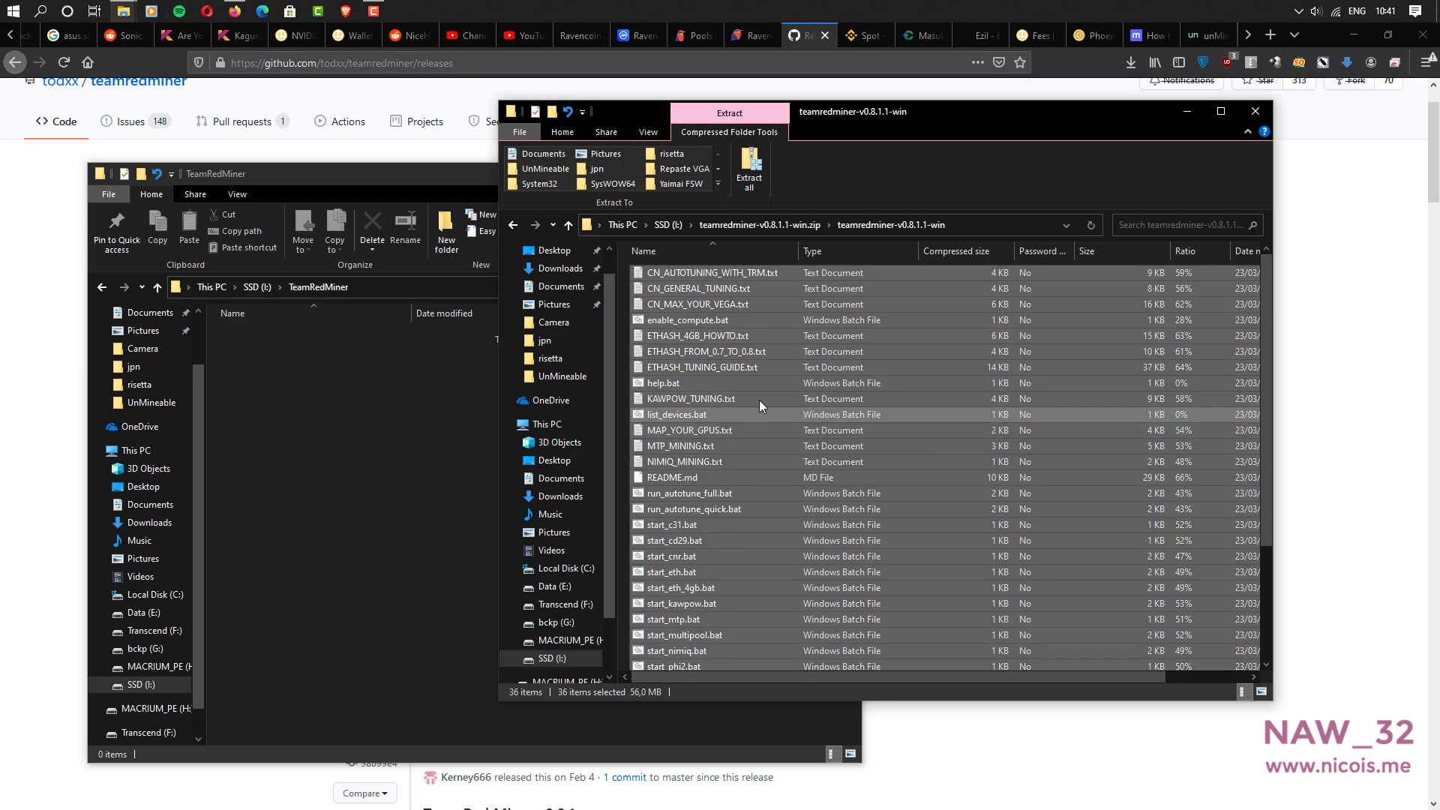
pyautogui.moveTo(777, 372)
pyautogui.mouseDown()
pyautogui.moveTo(414, 420)
pyautogui.moveTo(305, 453)
pyautogui.mouseUp()
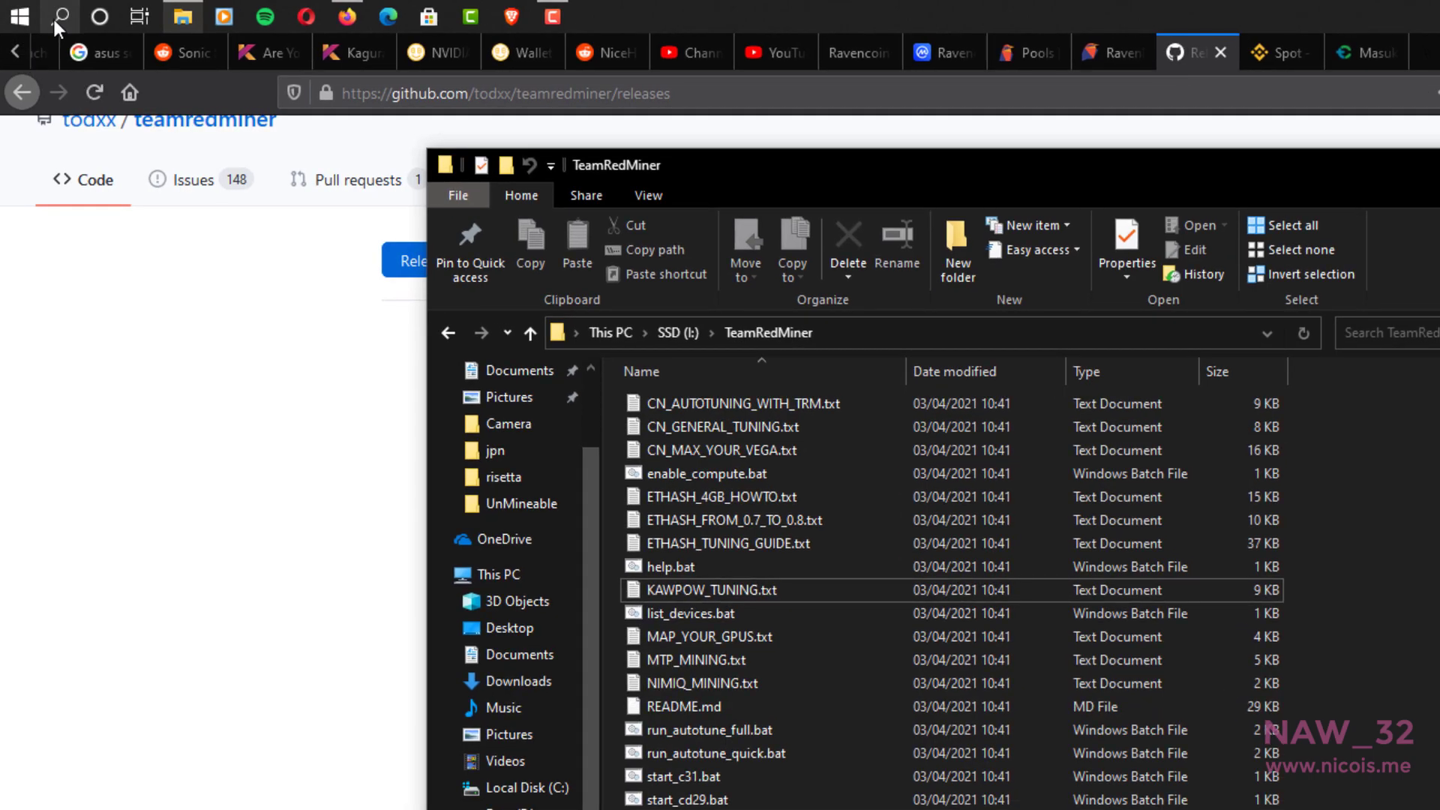
# Step: In File Explorer Options, untick 'Hide extensions for known file types' and apply it
pyautogui.click(54, 19)
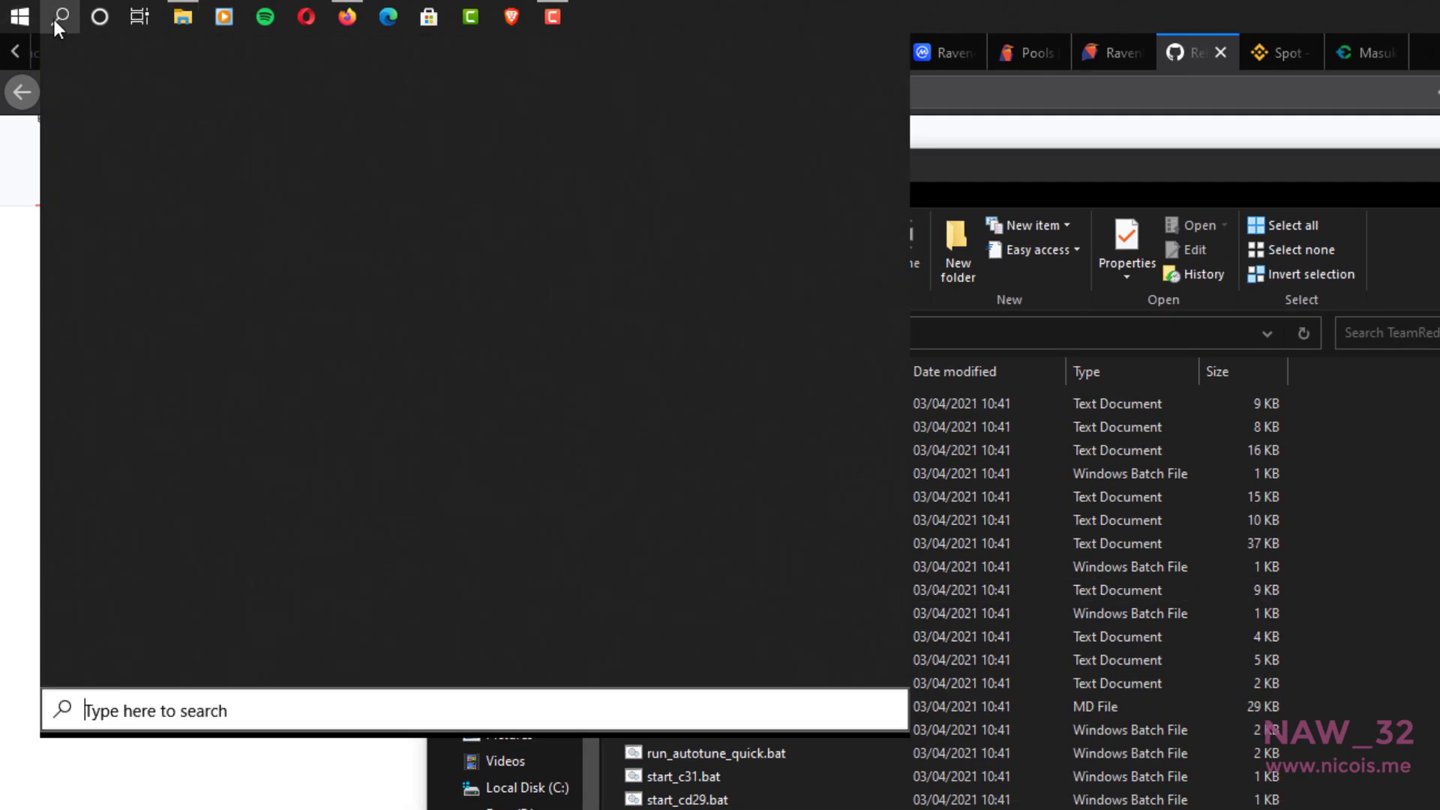
pyautogui.write('folde')
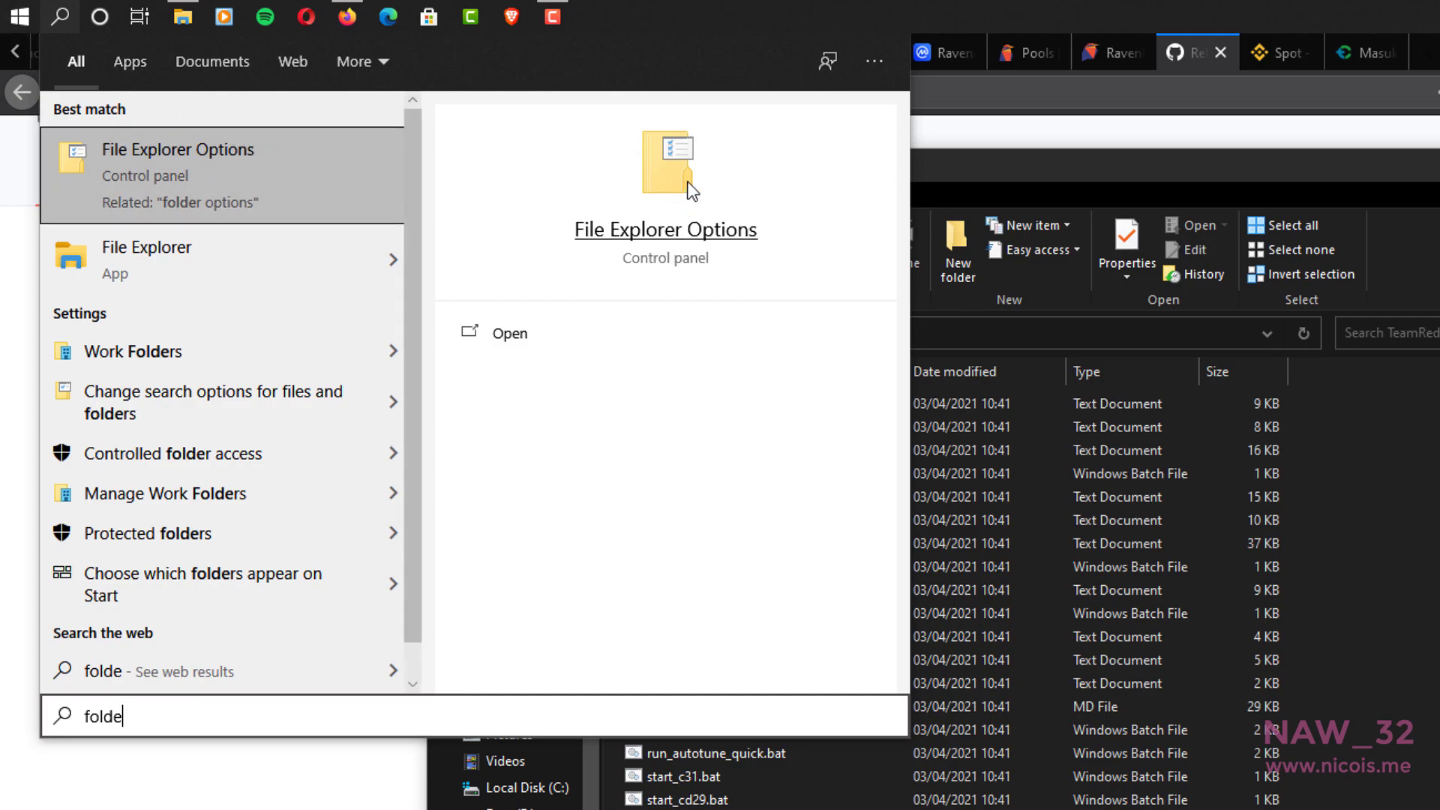
pyautogui.click(663, 180)
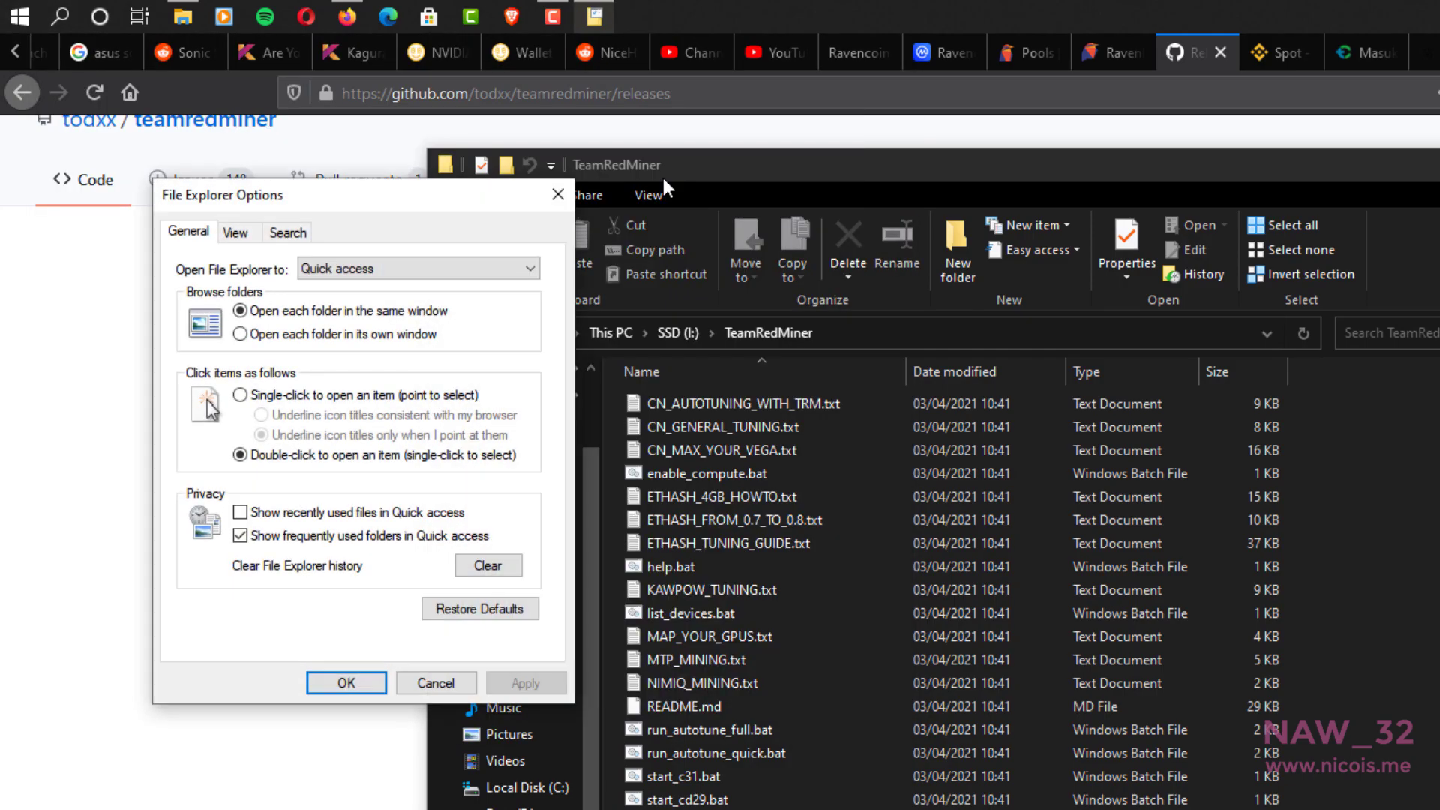
pyautogui.click(236, 234)
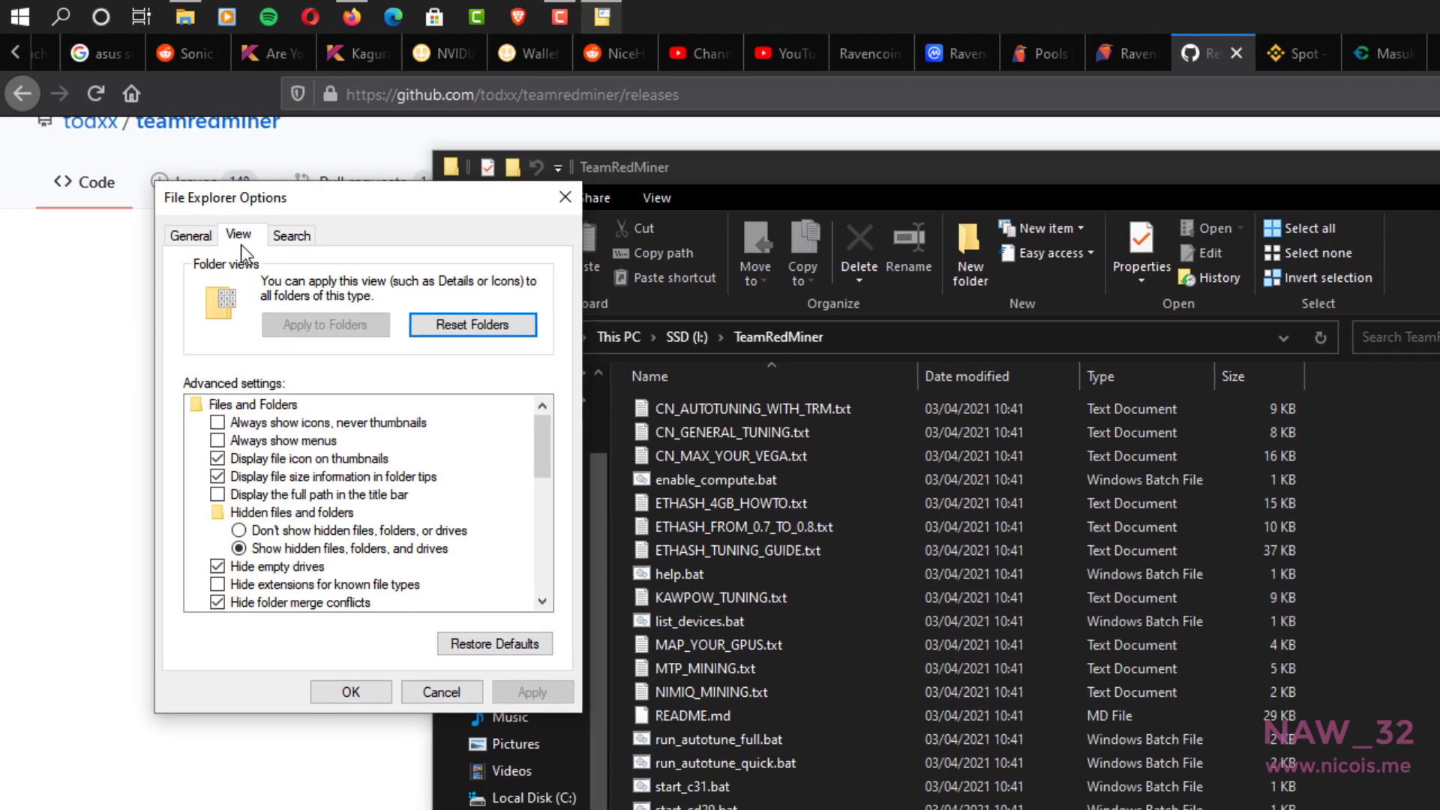
pyautogui.moveTo(578, 484); pyautogui.dragTo(574, 506)
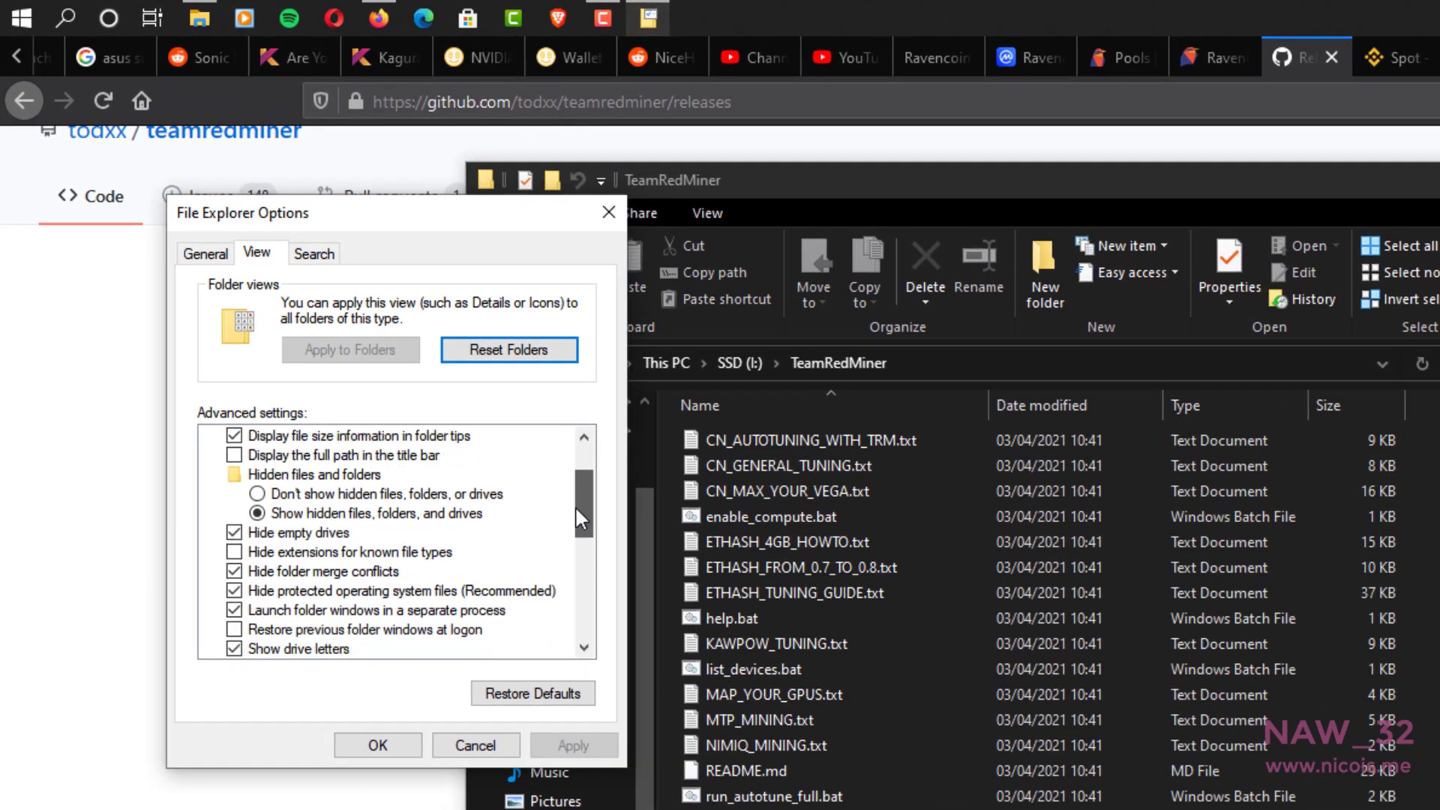
pyautogui.click(237, 555)
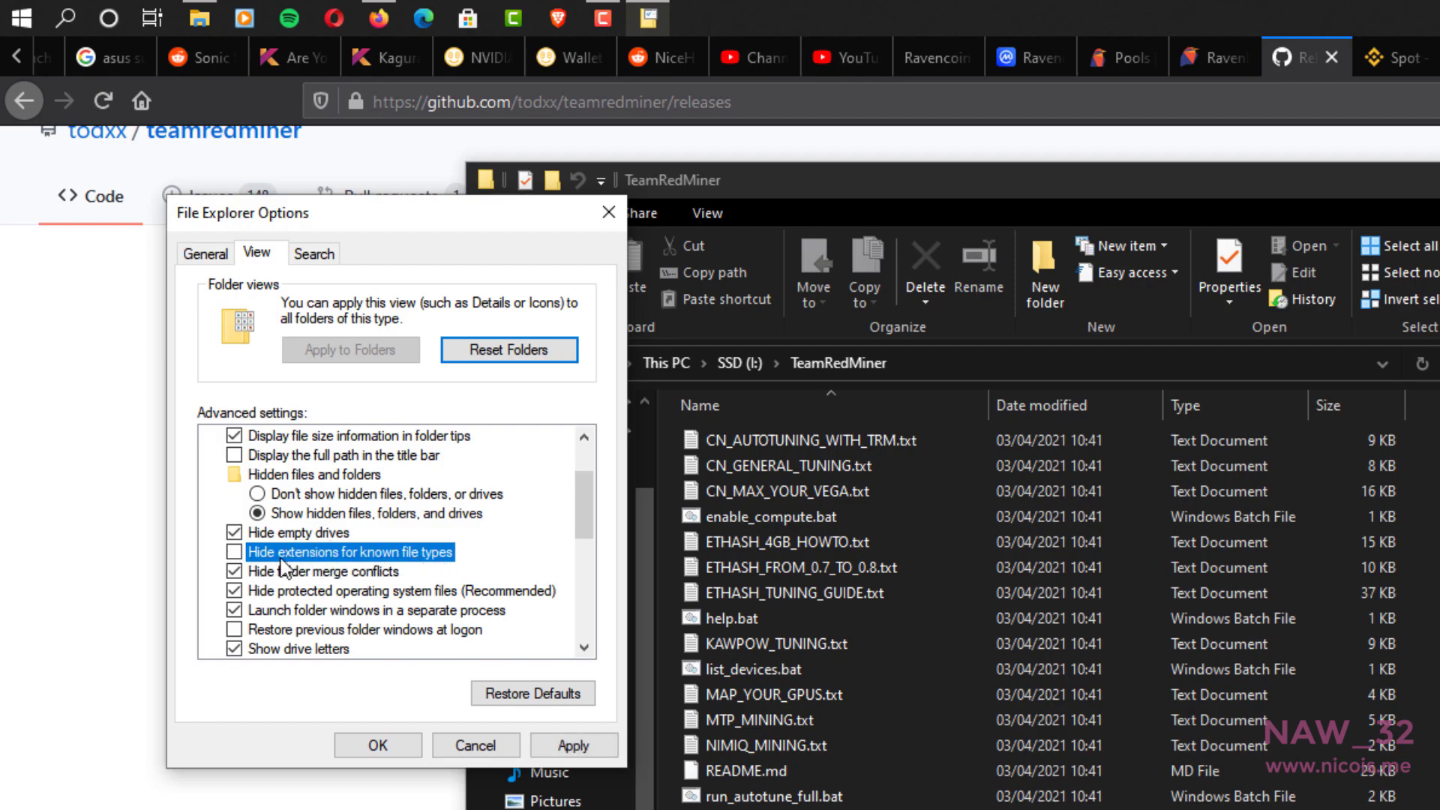
pyautogui.click(563, 745)
# Step: Close File Explorer Options and create a new text document in the TeamRedMiner folder
pyautogui.click(378, 745)
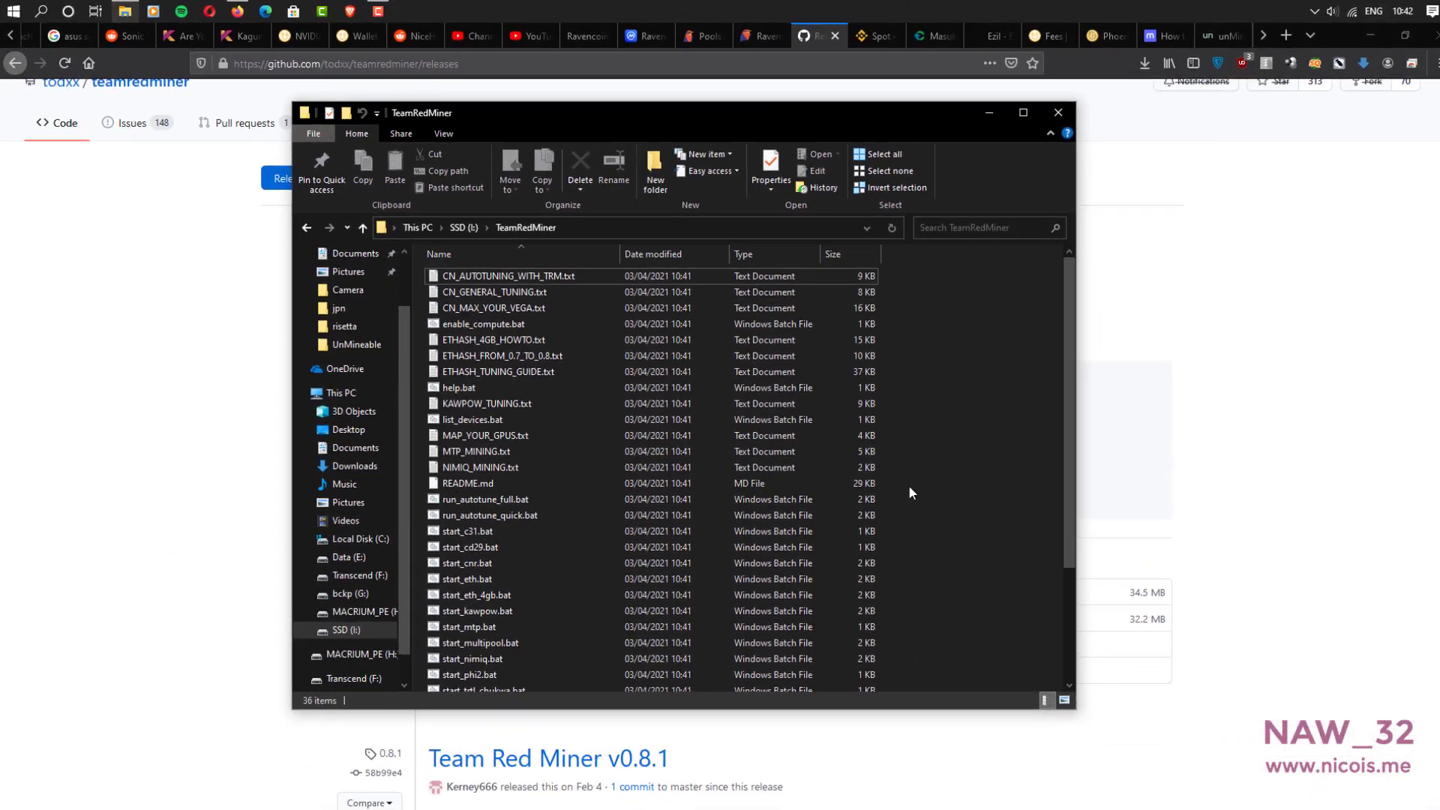
pyautogui.scroll(-3, 898, 426)
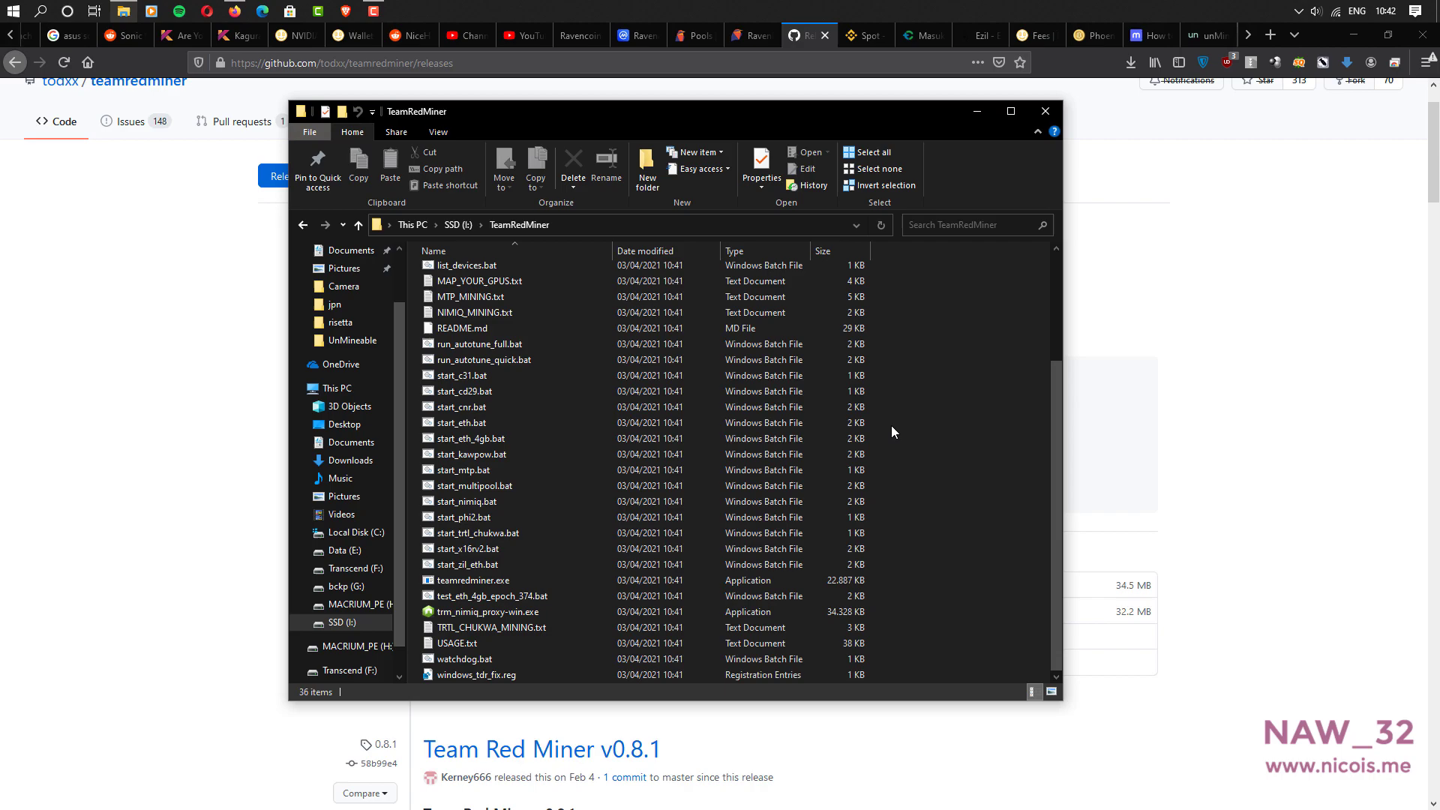
pyautogui.scroll(3, 891, 425)
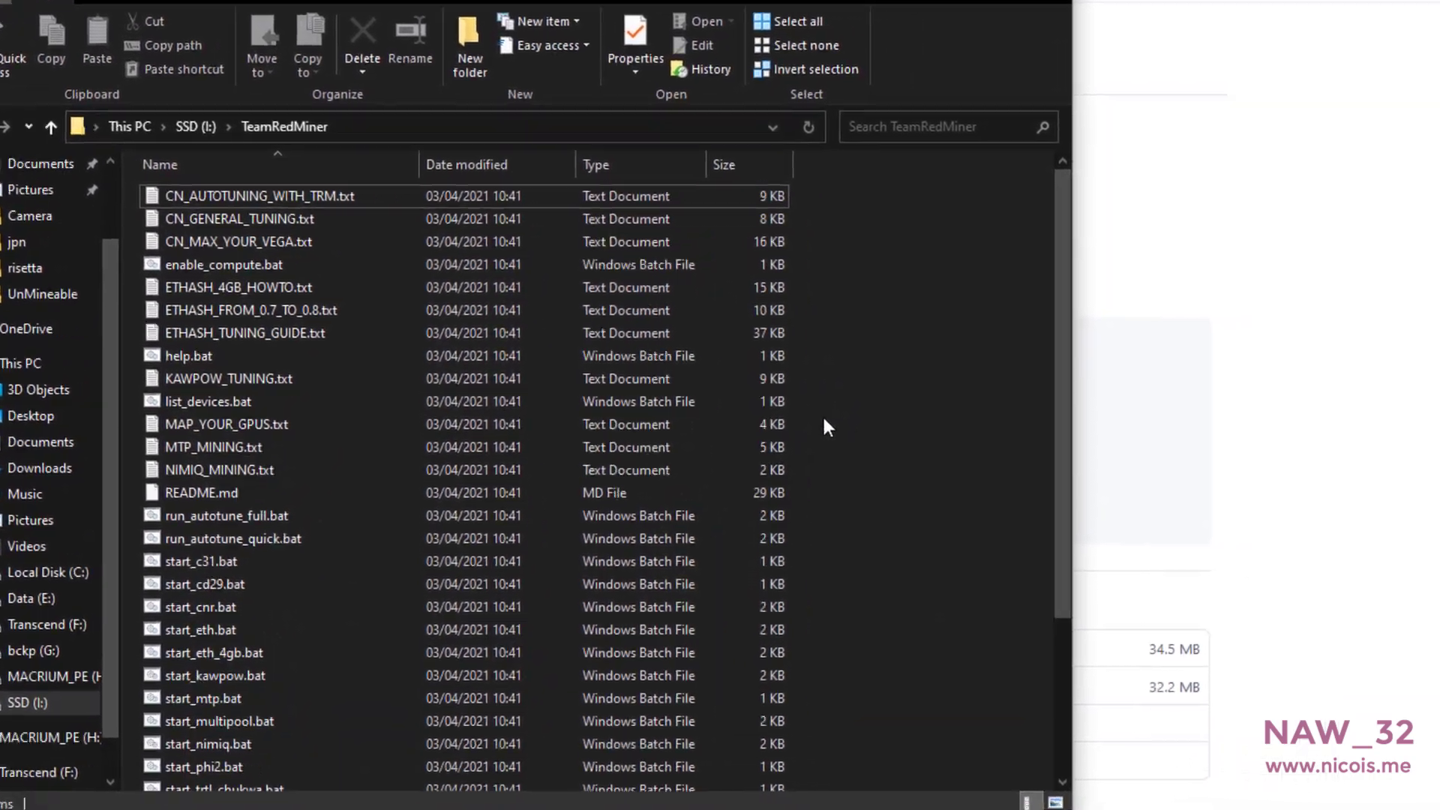
pyautogui.rightClick(891, 425)
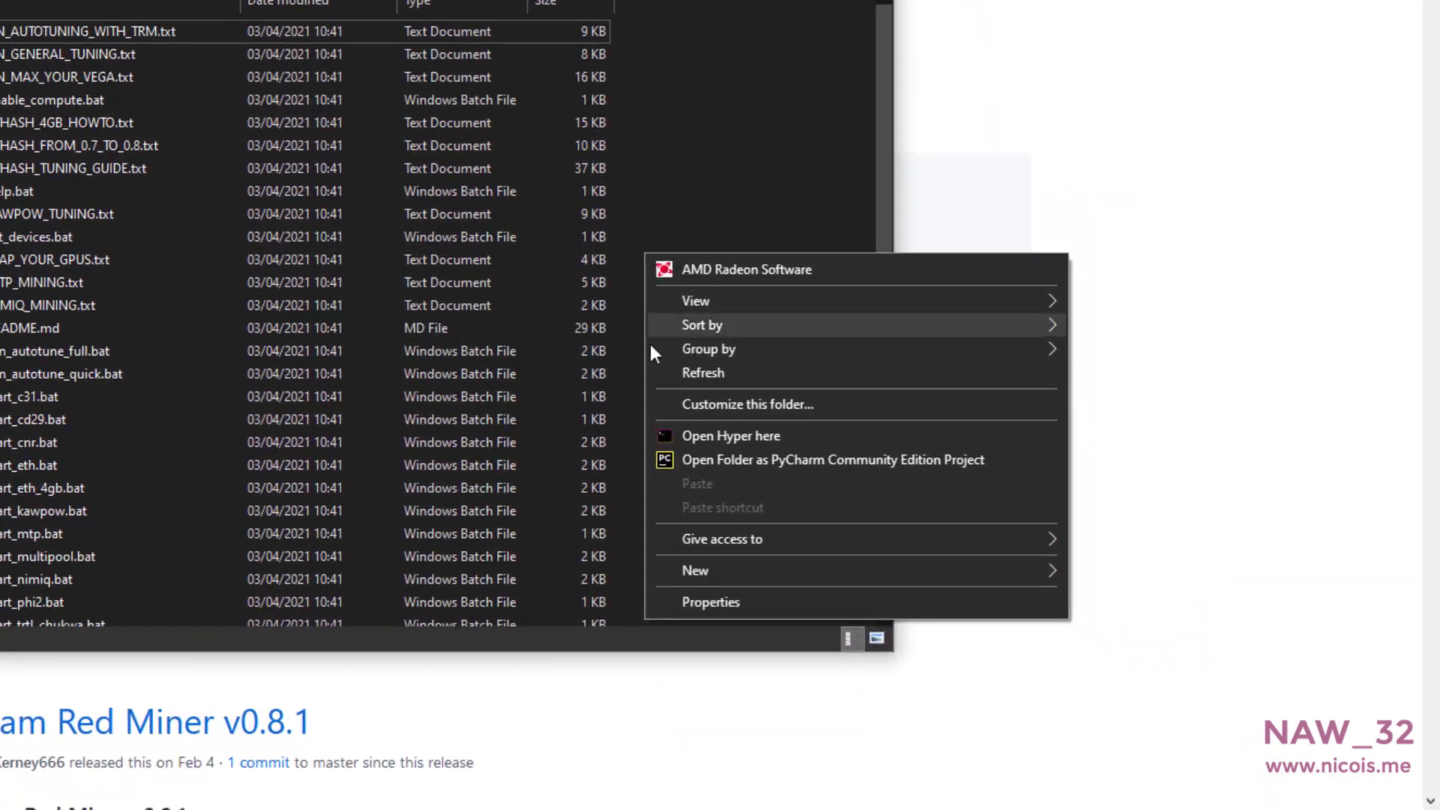
pyautogui.moveTo(700, 569)
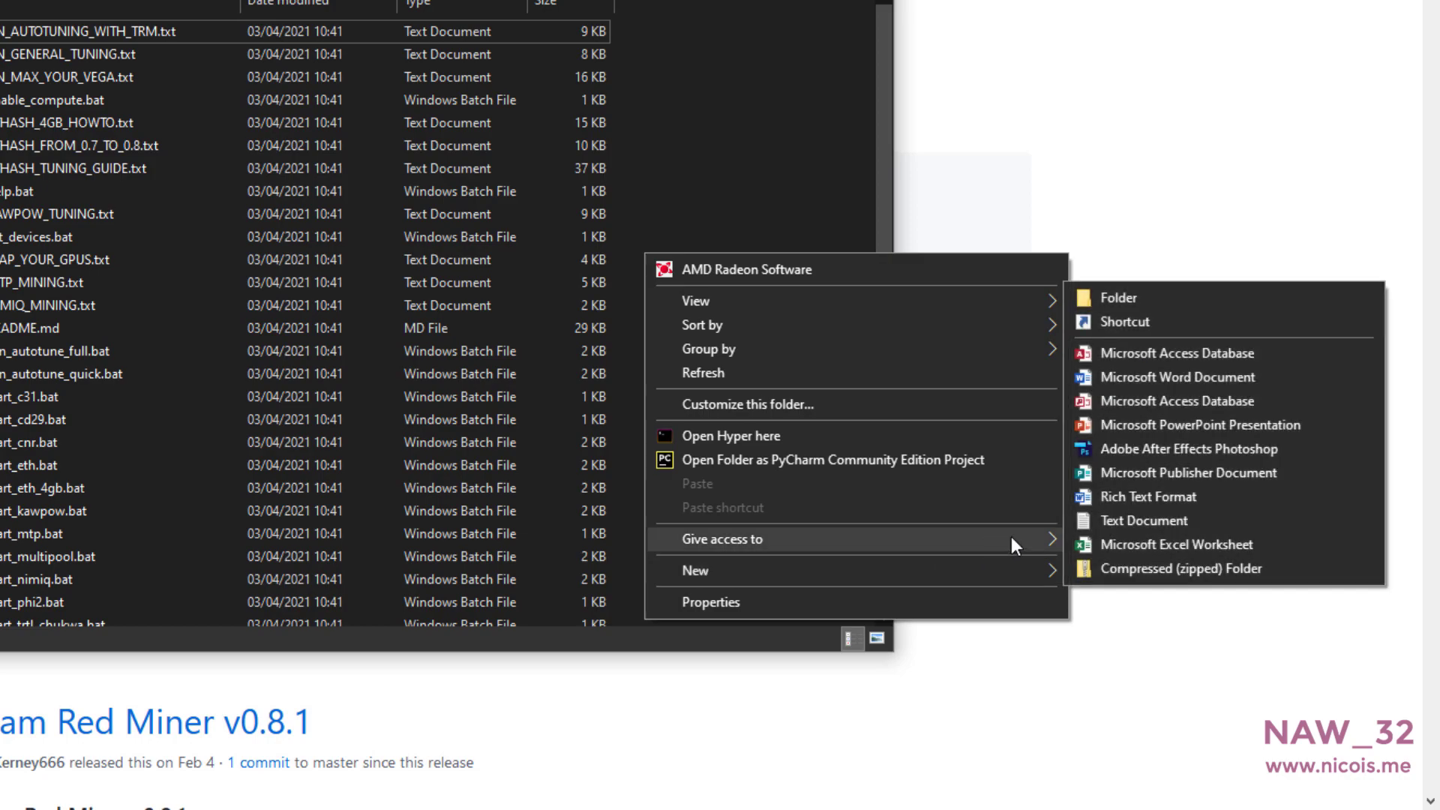
pyautogui.rightClick(663, 150)
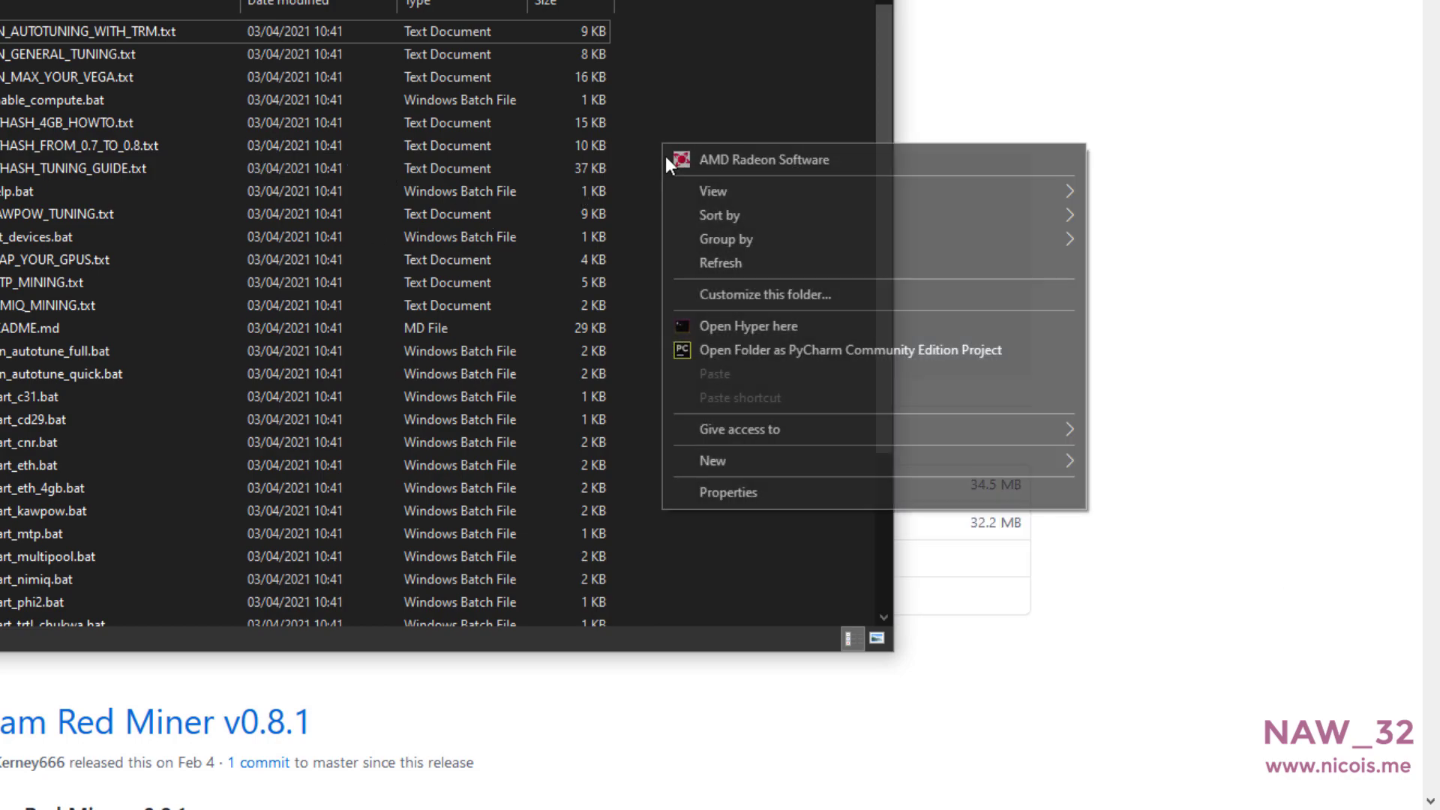
pyautogui.moveTo(738, 472)
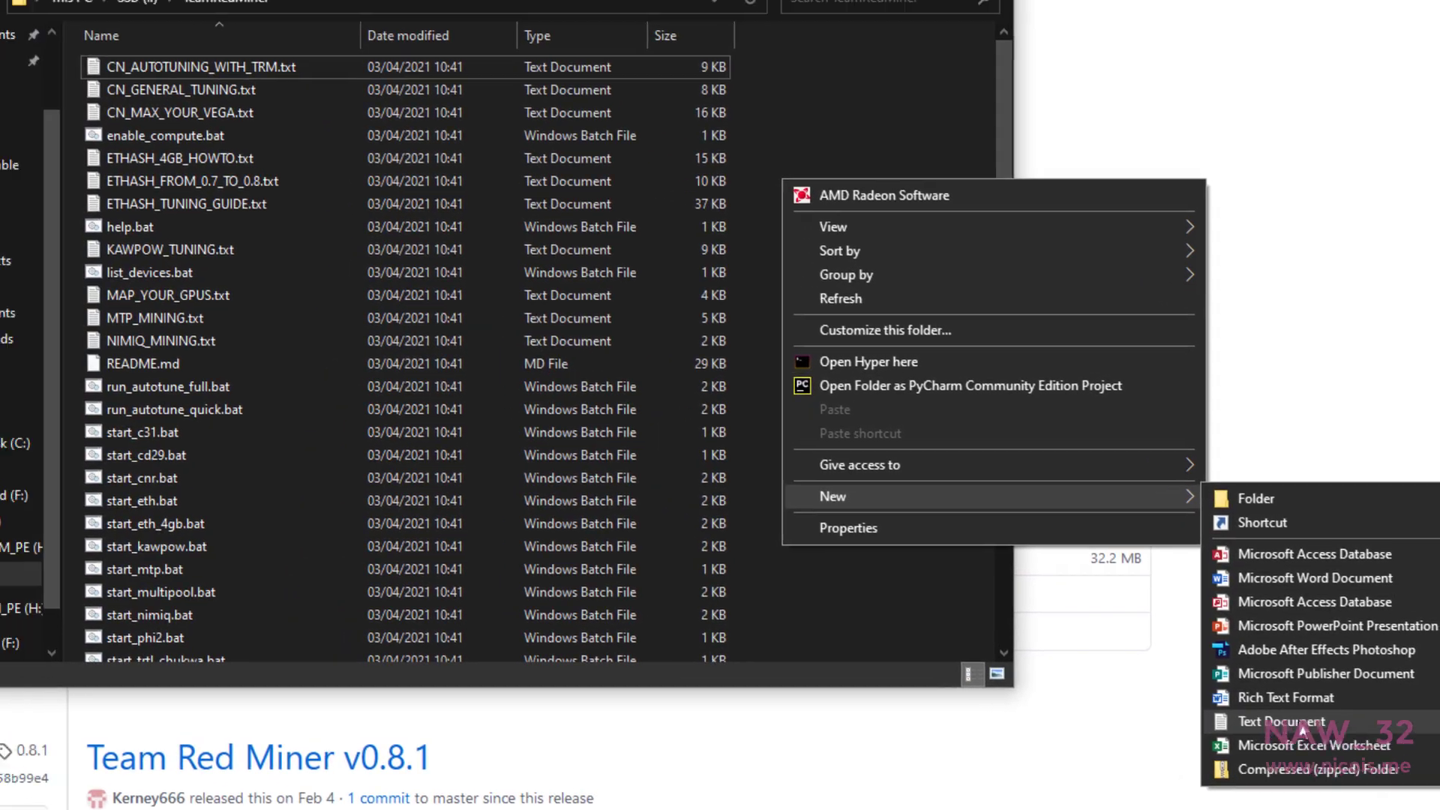
pyautogui.click(1177, 684)
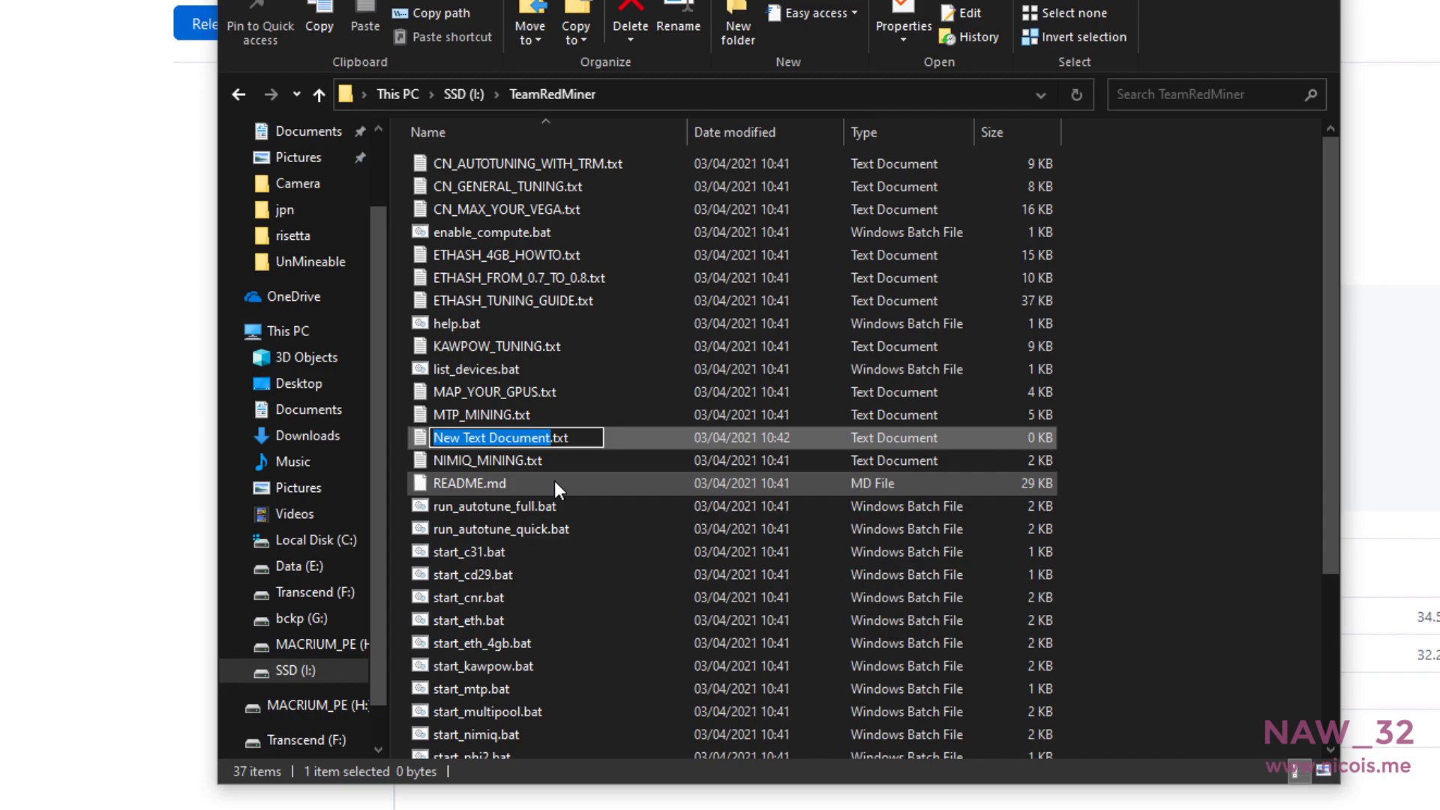
# Step: Rename the new document to Ravencoin_Start.bat, accepting the extension change
pyautogui.write('Ravencoin_Start')
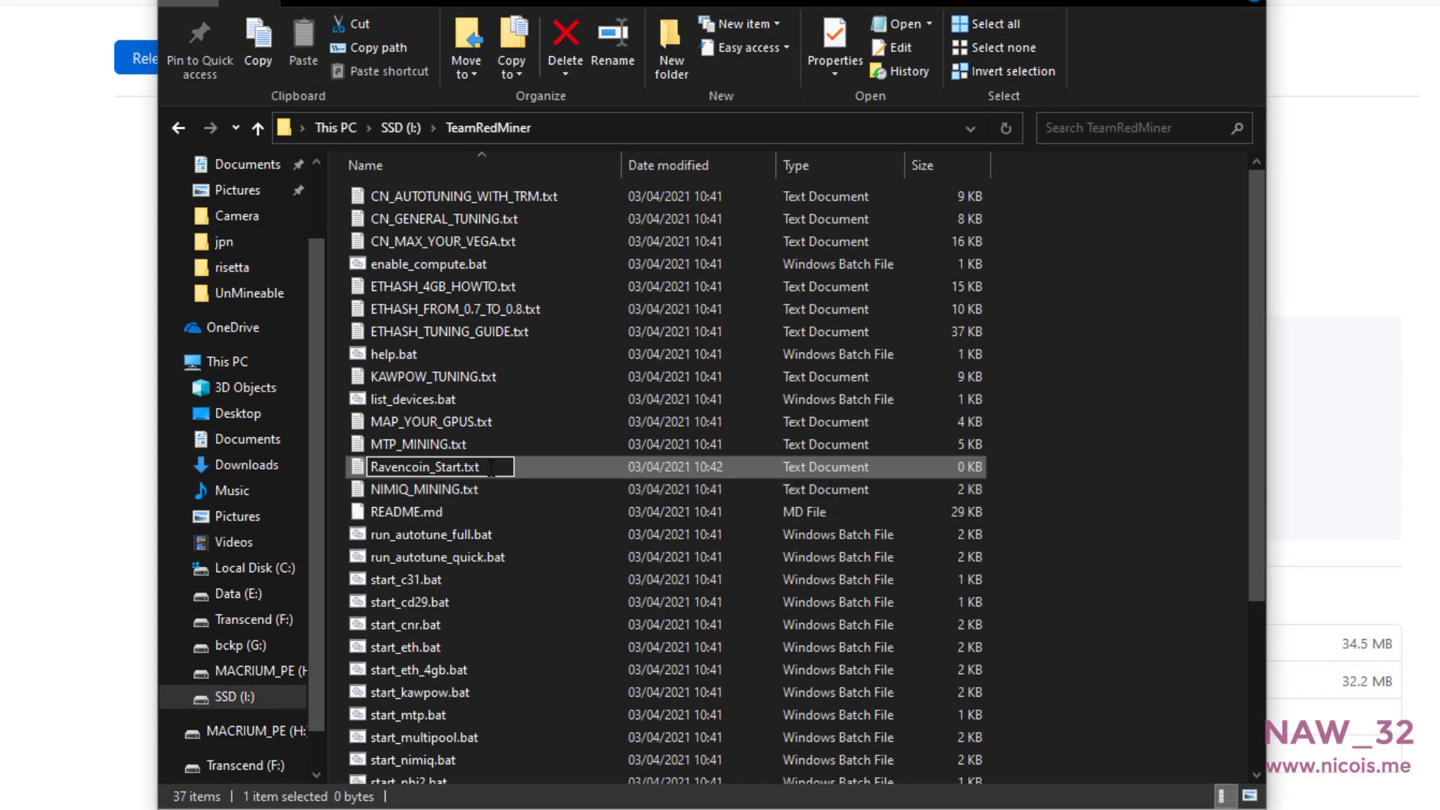
pyautogui.moveTo(491, 468); pyautogui.dragTo(466, 468)
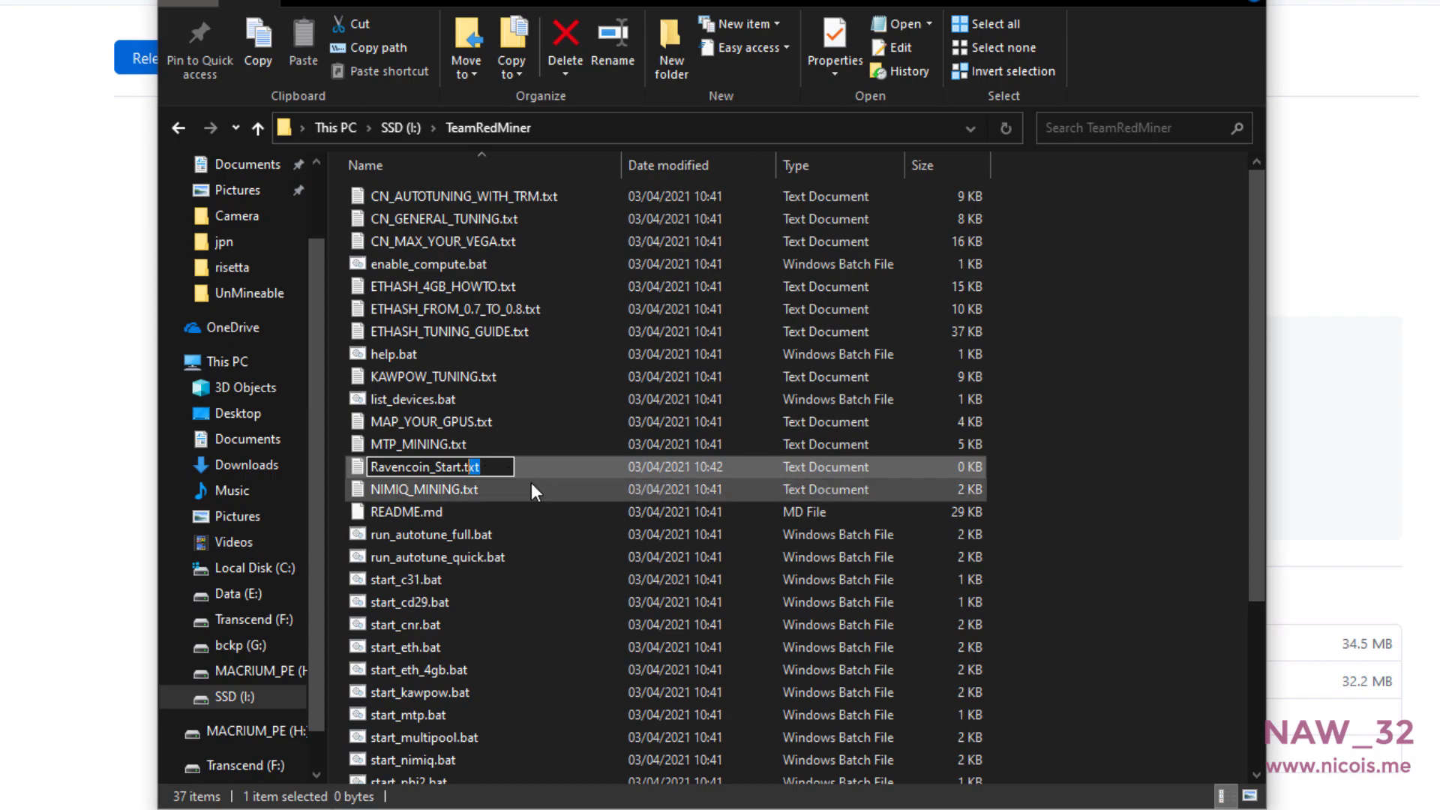
pyautogui.press('BackSpace')
pyautogui.write('bat')
pyautogui.press('Return')
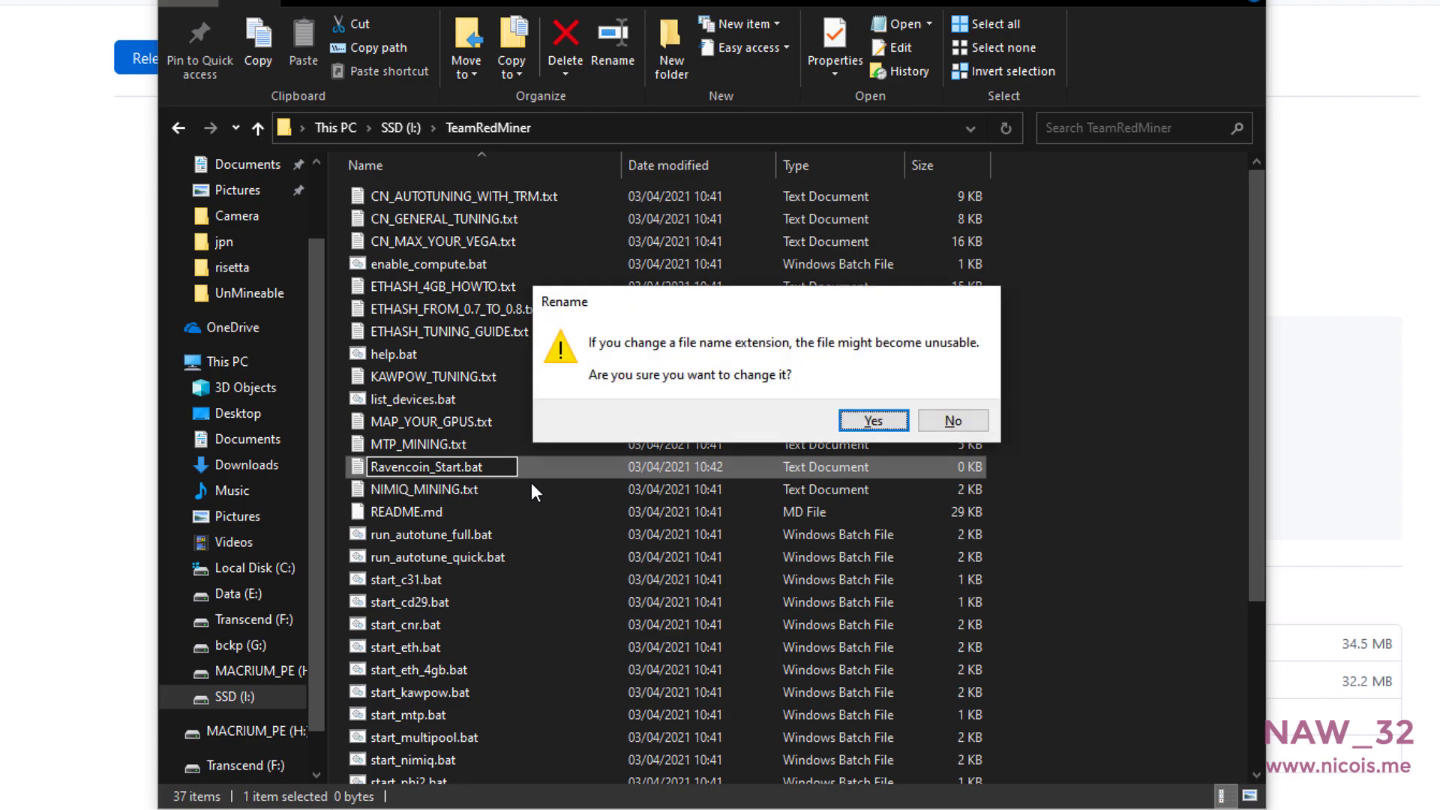
pyautogui.press('Return')
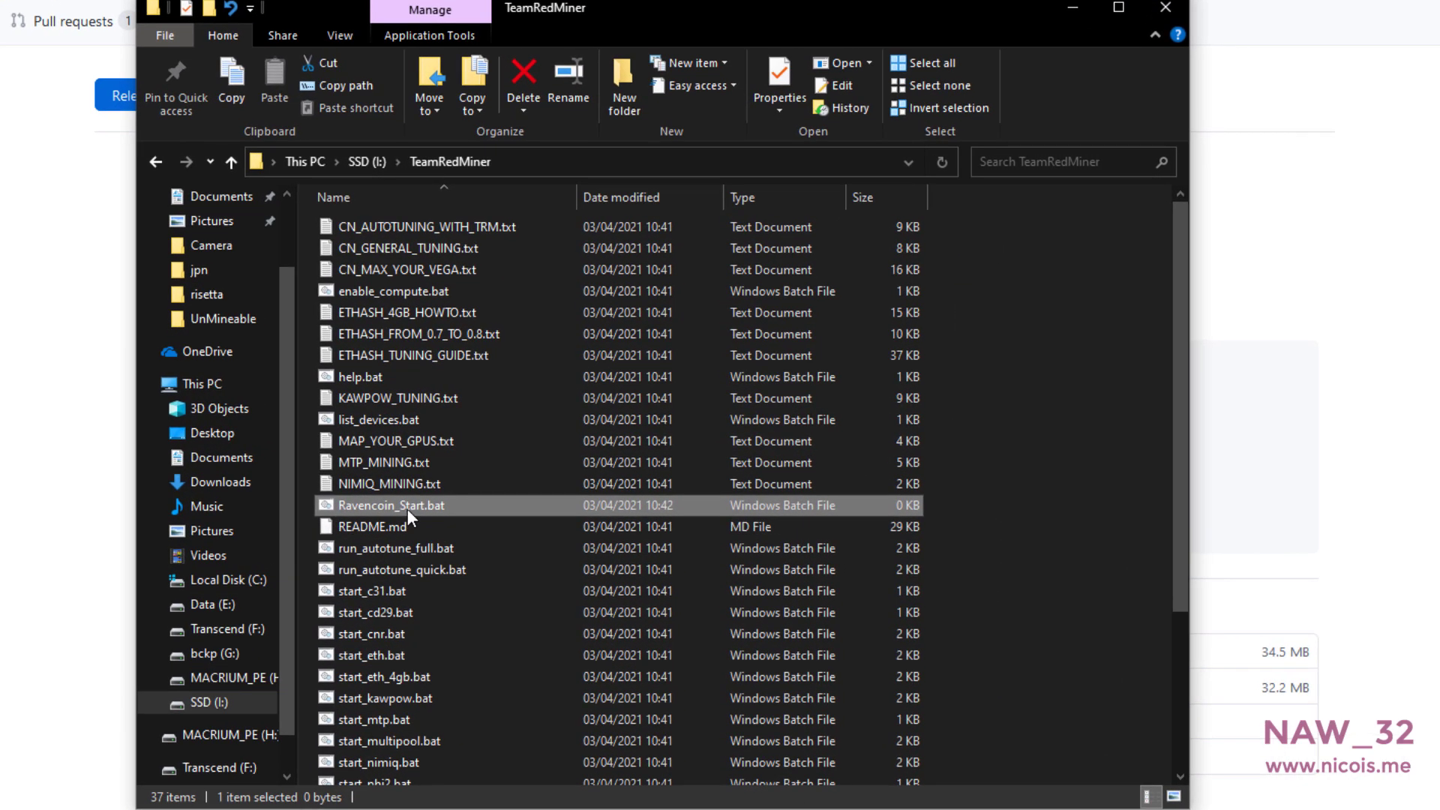
# Step: Open the empty Ravencoin_Start.bat in Notepad and position its window
pyautogui.rightClick(407, 509)
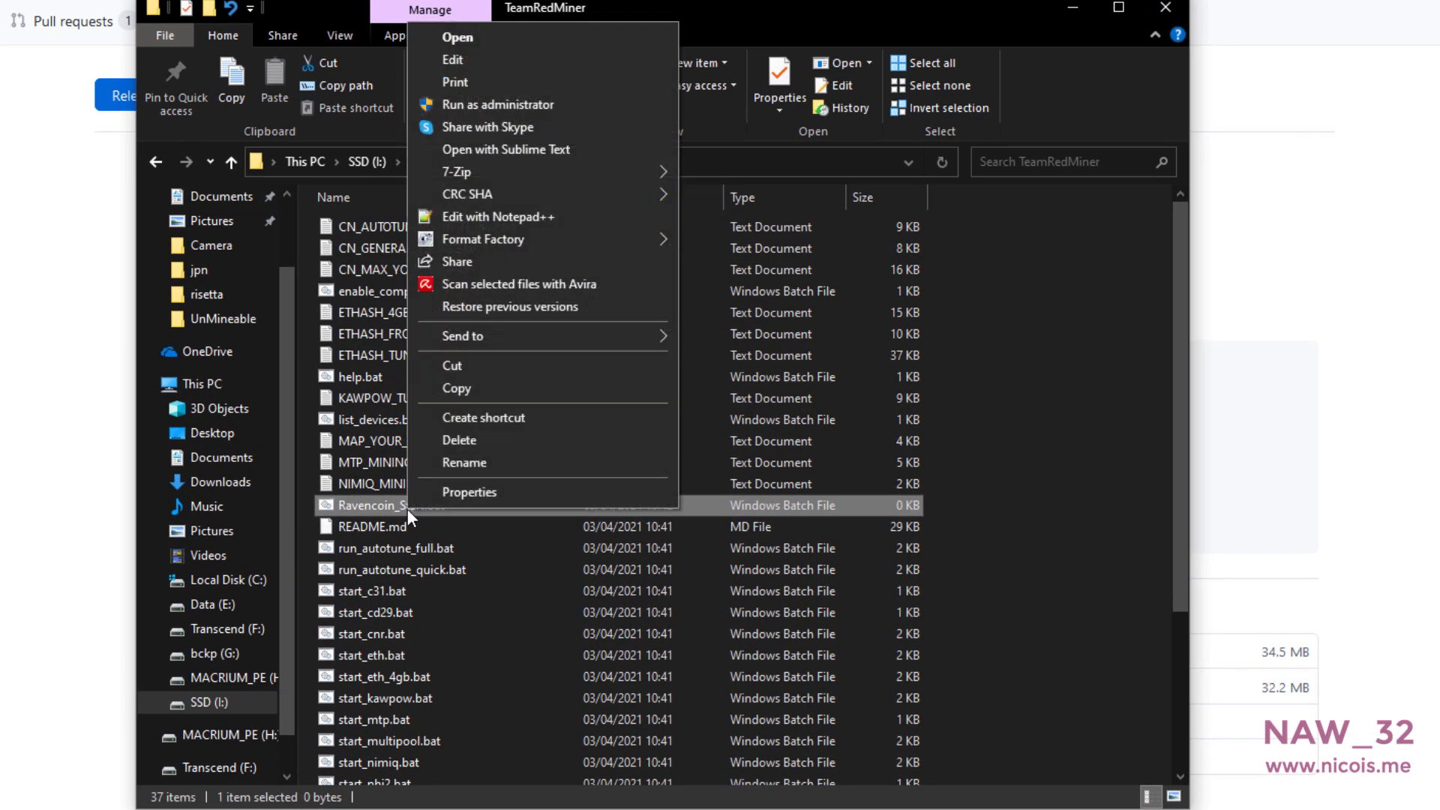
pyautogui.click(500, 64)
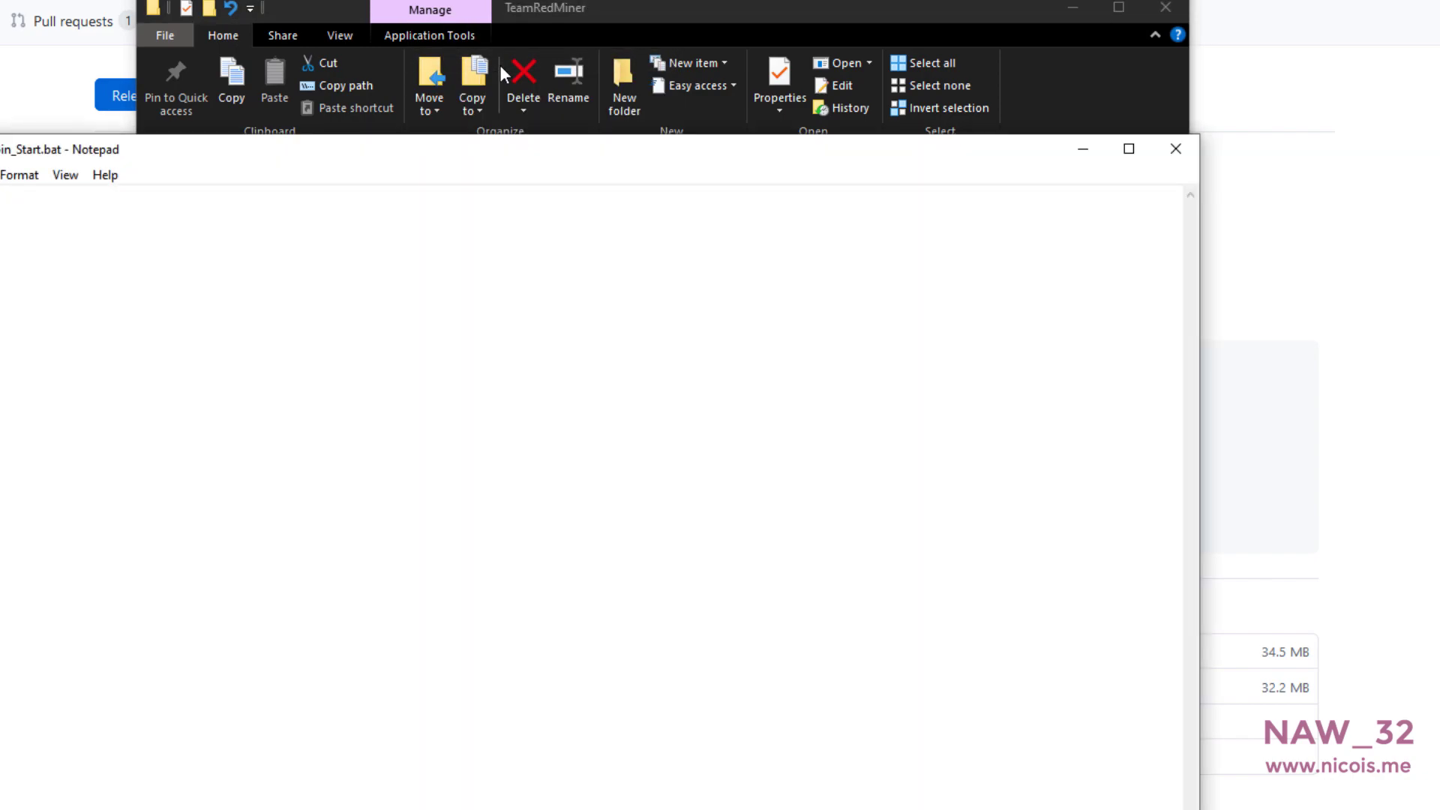
pyautogui.moveTo(492, 145)
pyautogui.mouseDown()
pyautogui.moveTo(502, 177)
pyautogui.moveTo(609, 231)
pyautogui.moveTo(604, 132)
pyautogui.moveTo(629, 164)
pyautogui.mouseUp()
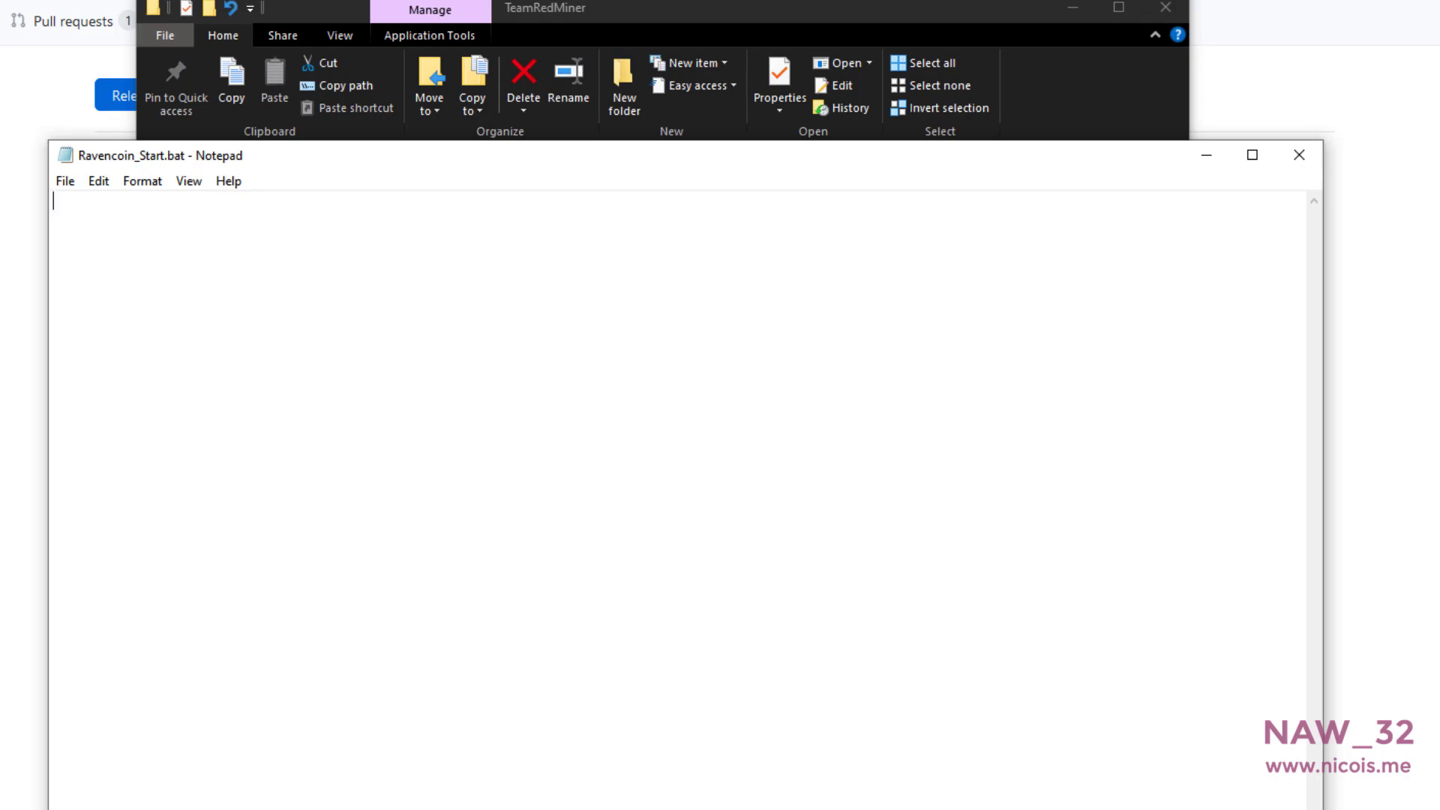
pyautogui.moveTo(340, 170); pyautogui.dragTo(295, 189)
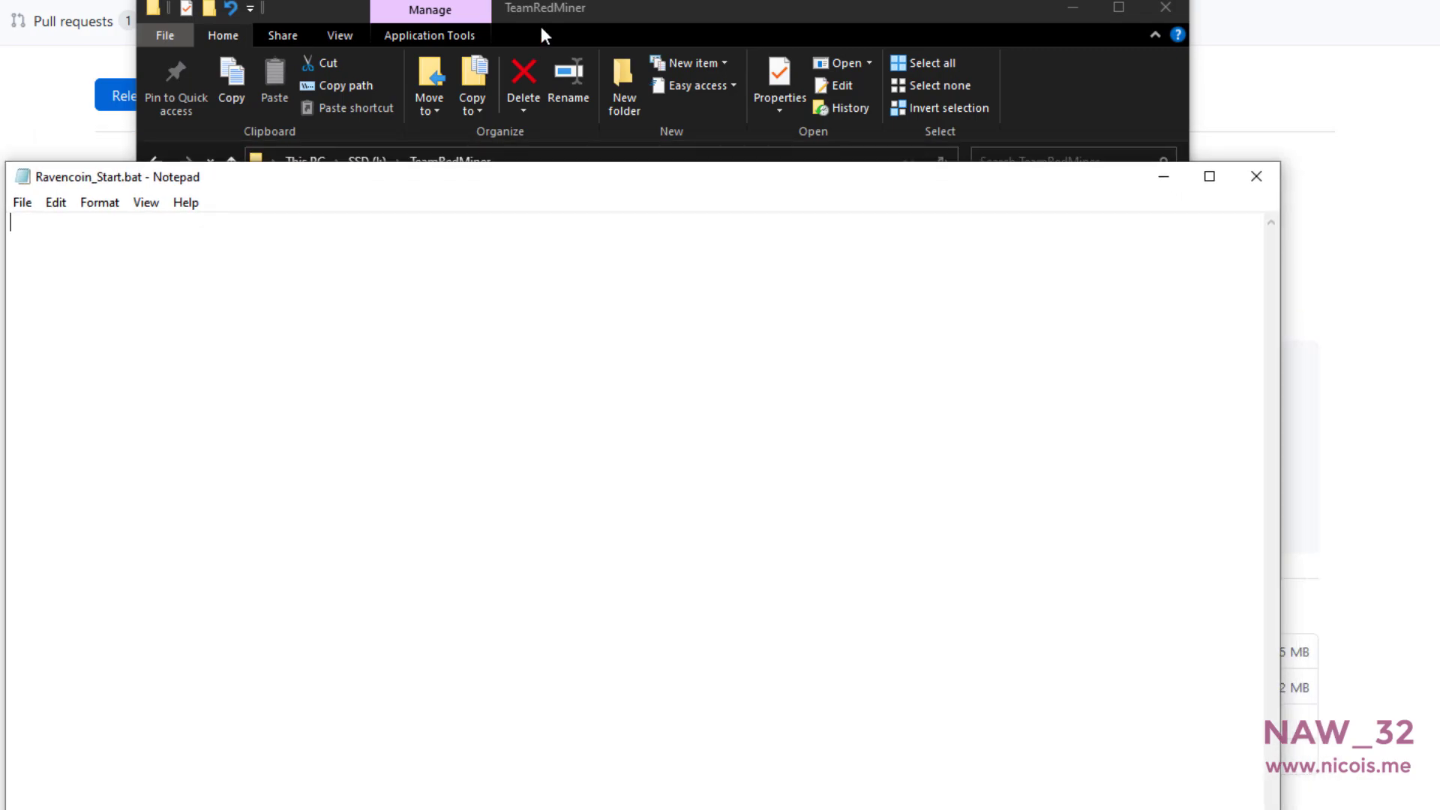
pyautogui.click(605, 7)
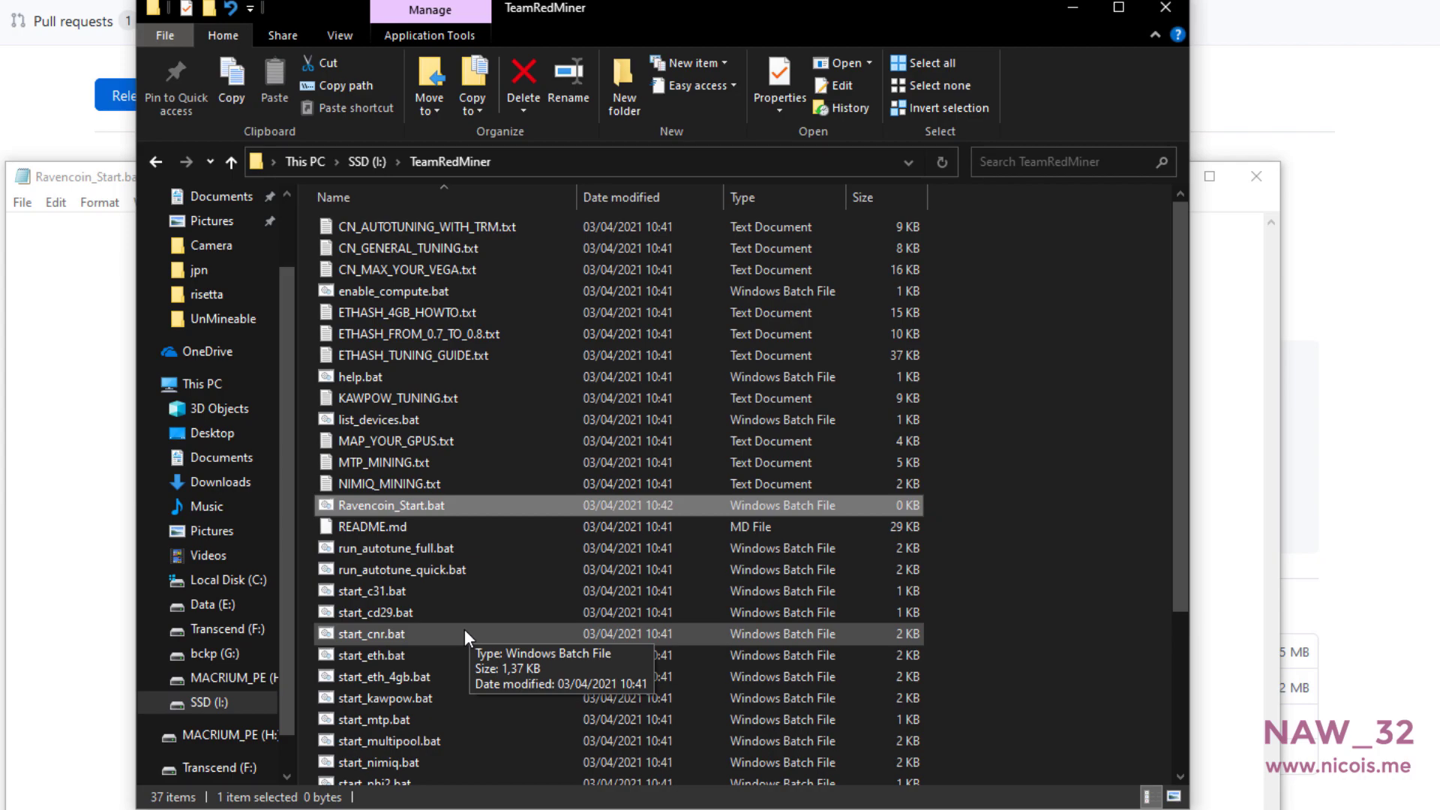
# Step: Copy the teamredminer kawpow command line from start_kawpow.bat
pyautogui.rightClick(399, 696)
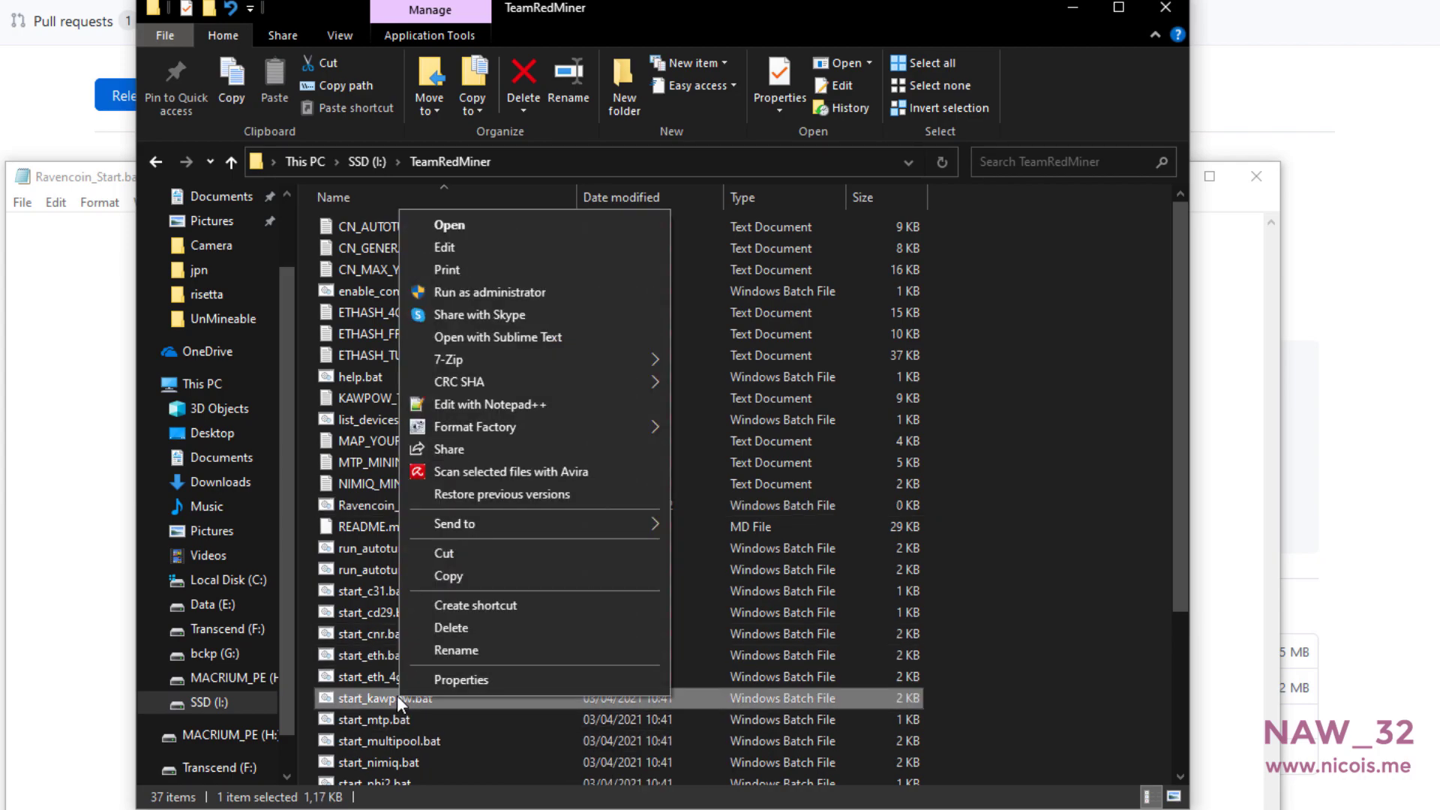
pyautogui.click(486, 226)
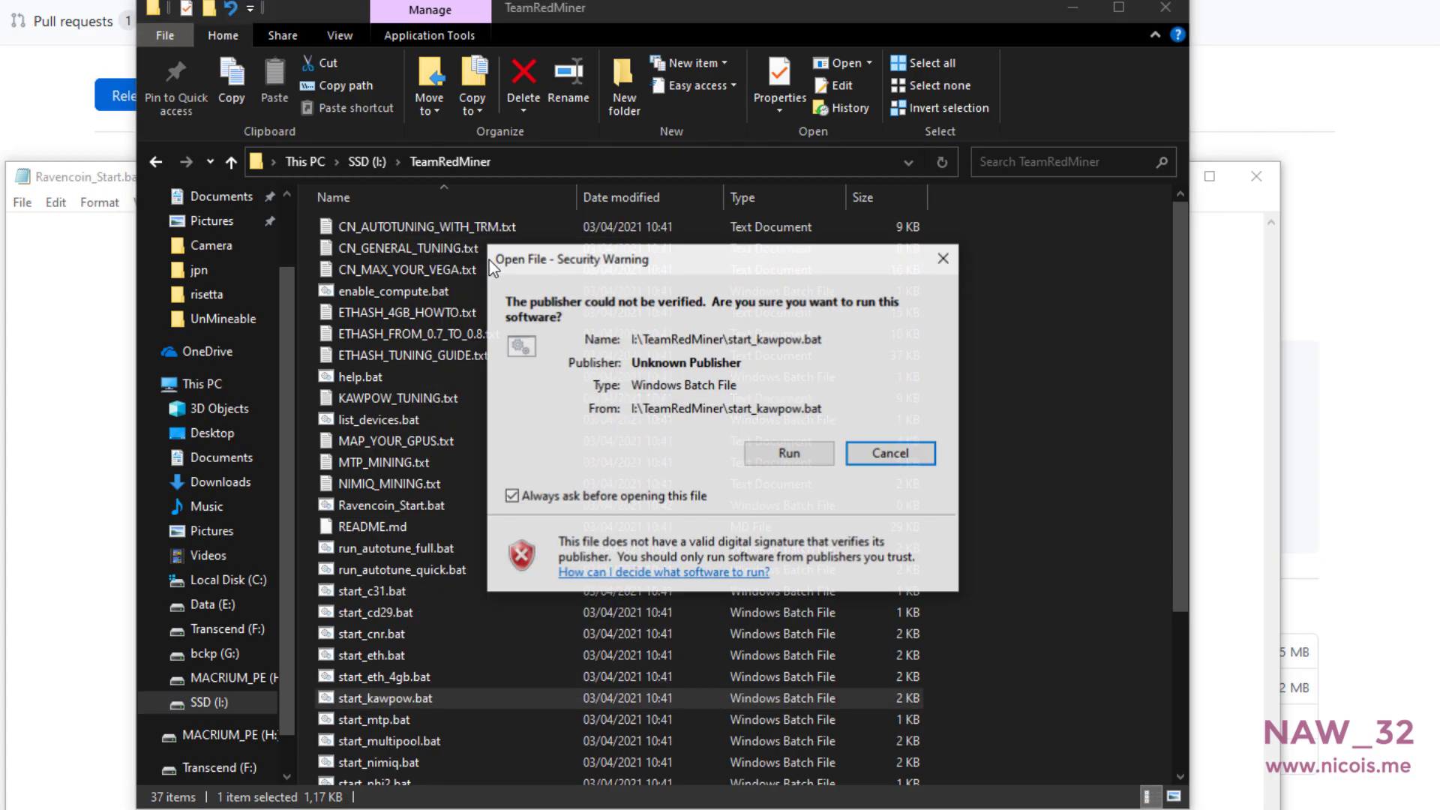
pyautogui.click(824, 455)
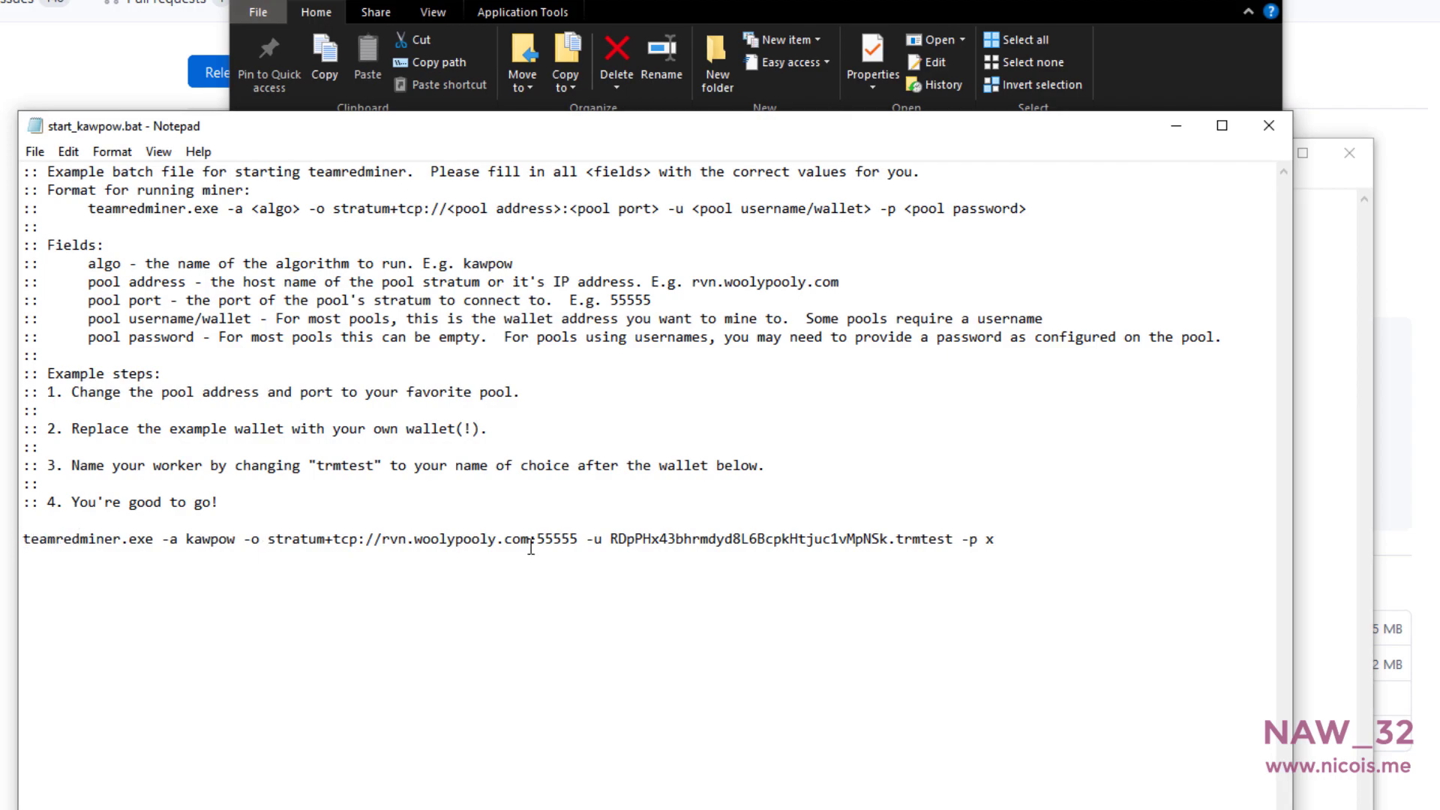
pyautogui.moveTo(22, 539); pyautogui.dragTo(1003, 541)
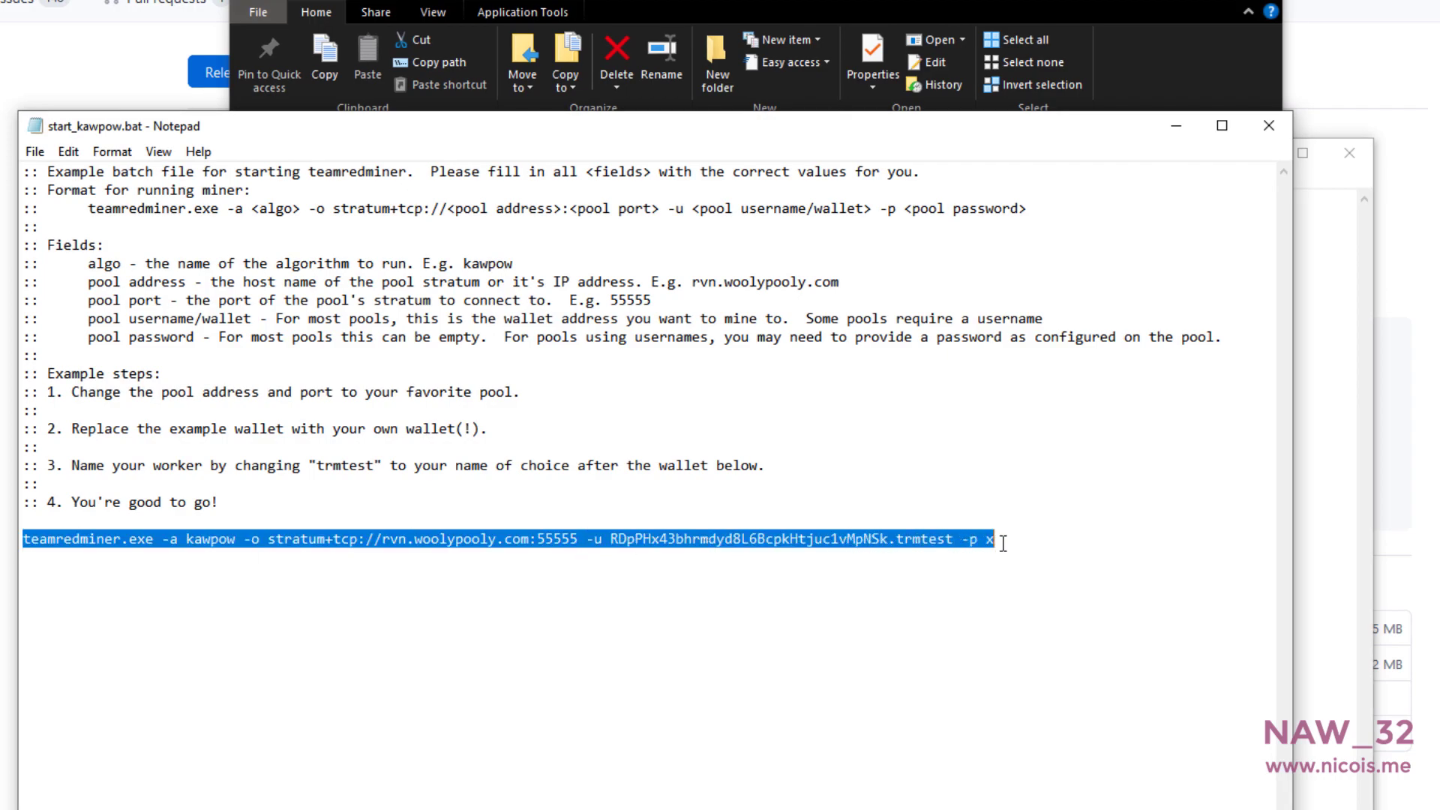
pyautogui.rightClick(912, 543)
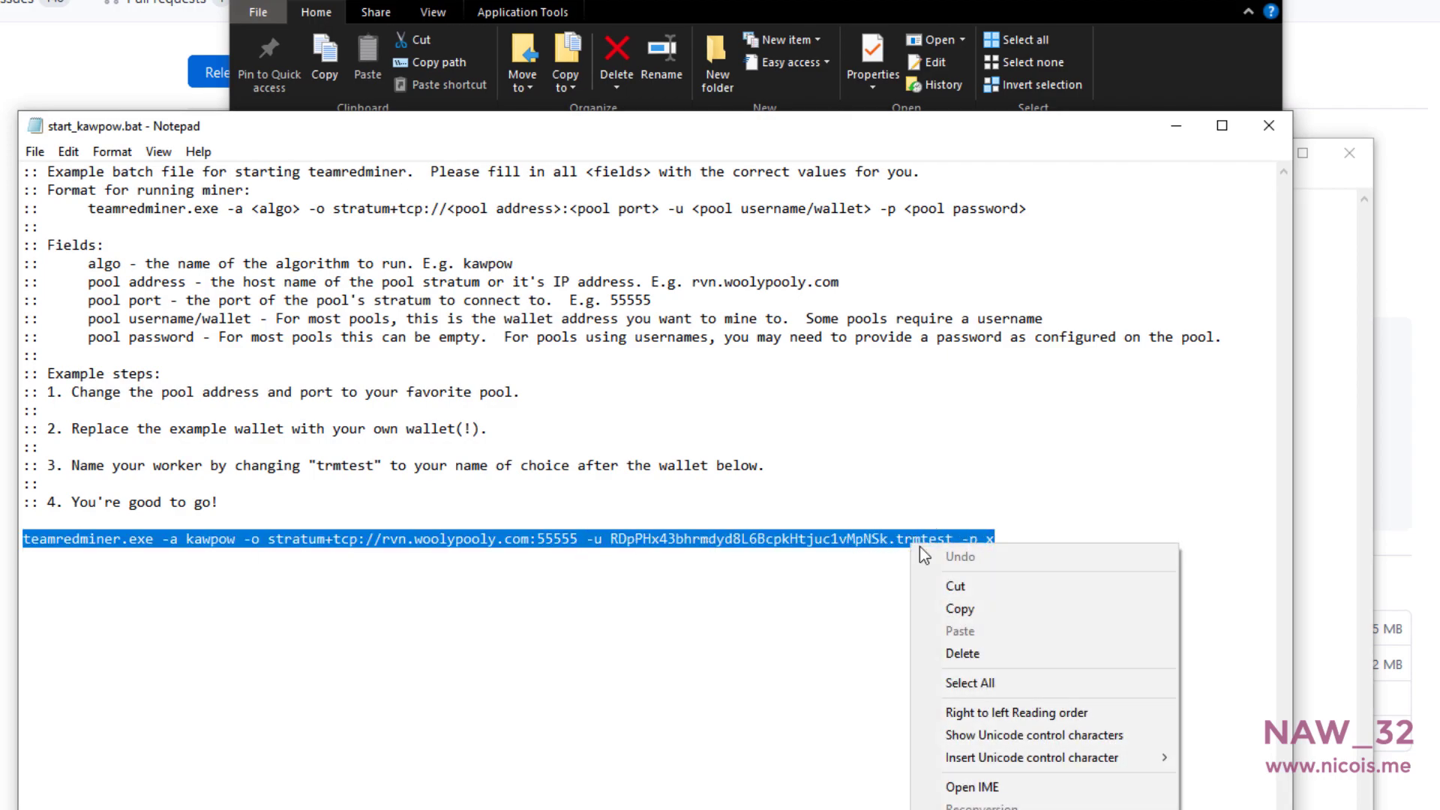
pyautogui.click(974, 615)
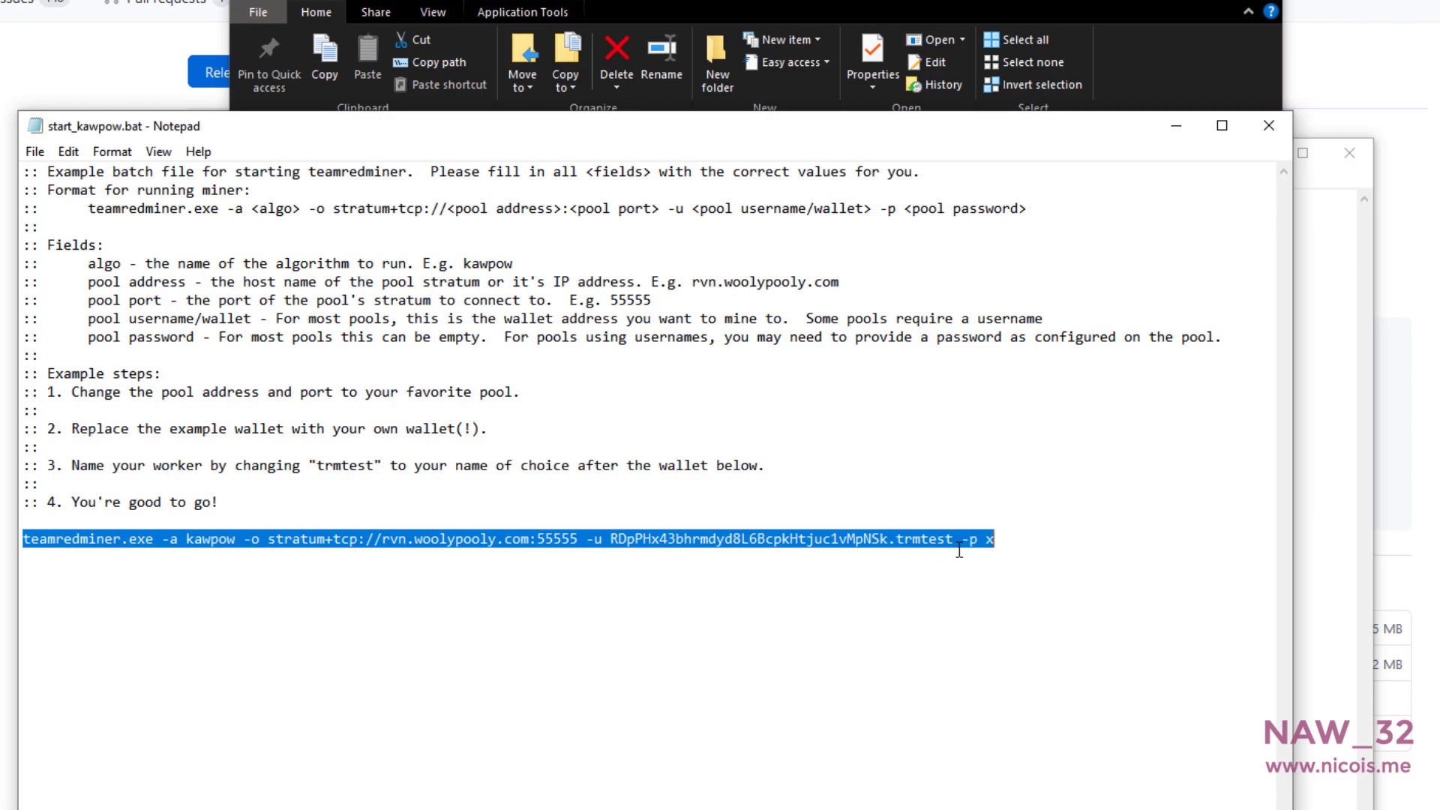
# Step: Close start_kawpow.bat and paste the command line into Ravencoin_Start.bat
pyautogui.click(1268, 126)
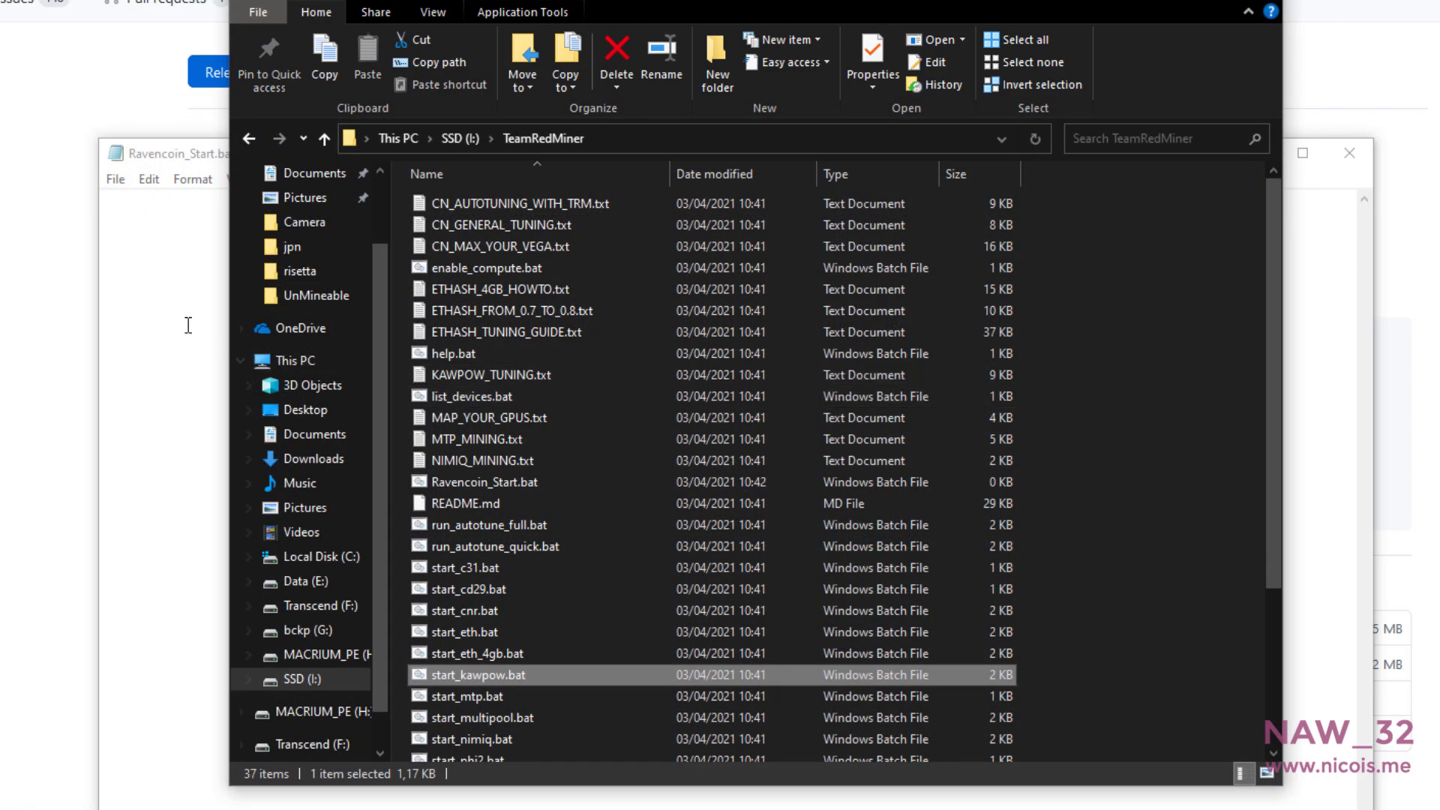
pyautogui.click(146, 210)
pyautogui.rightClick(148, 206)
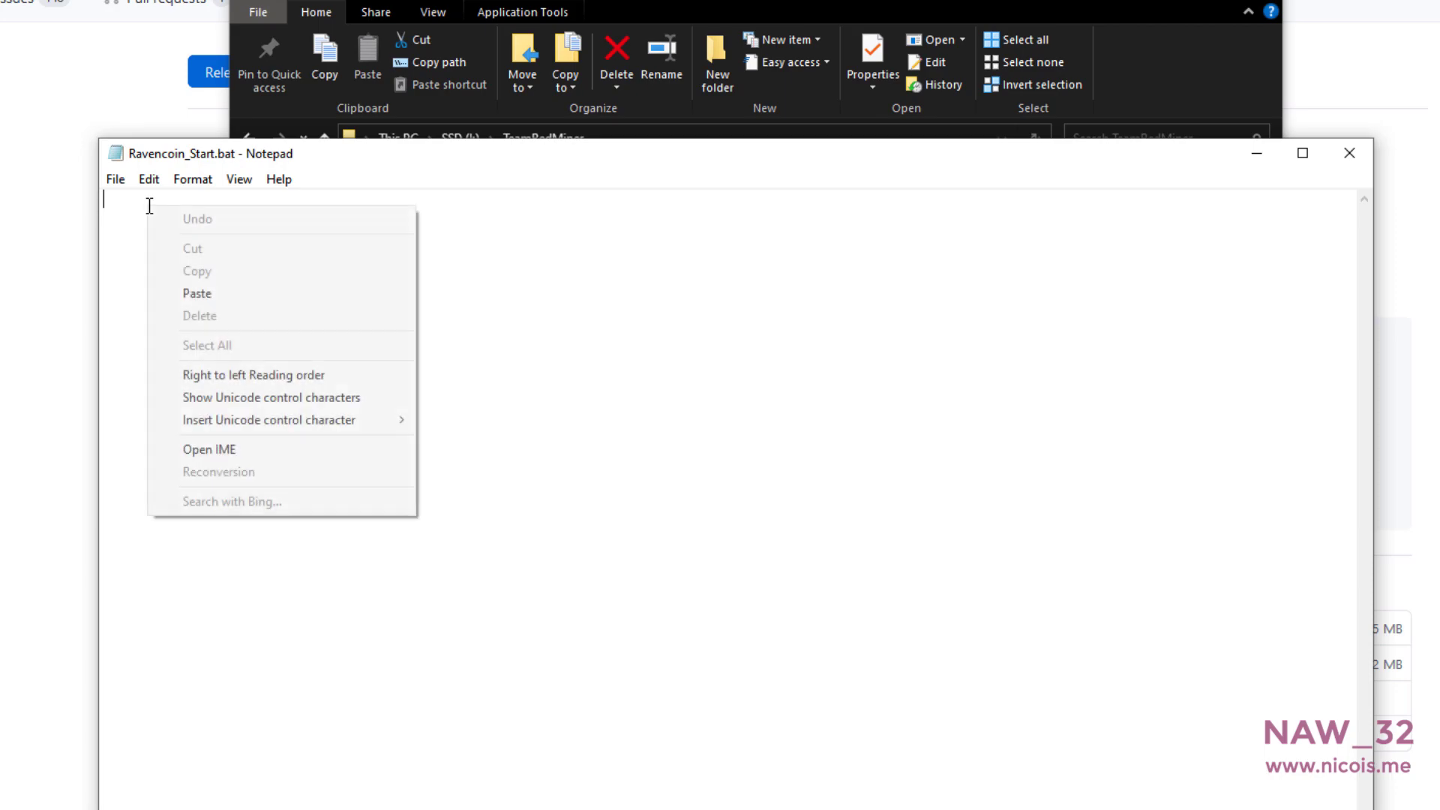
pyautogui.click(196, 293)
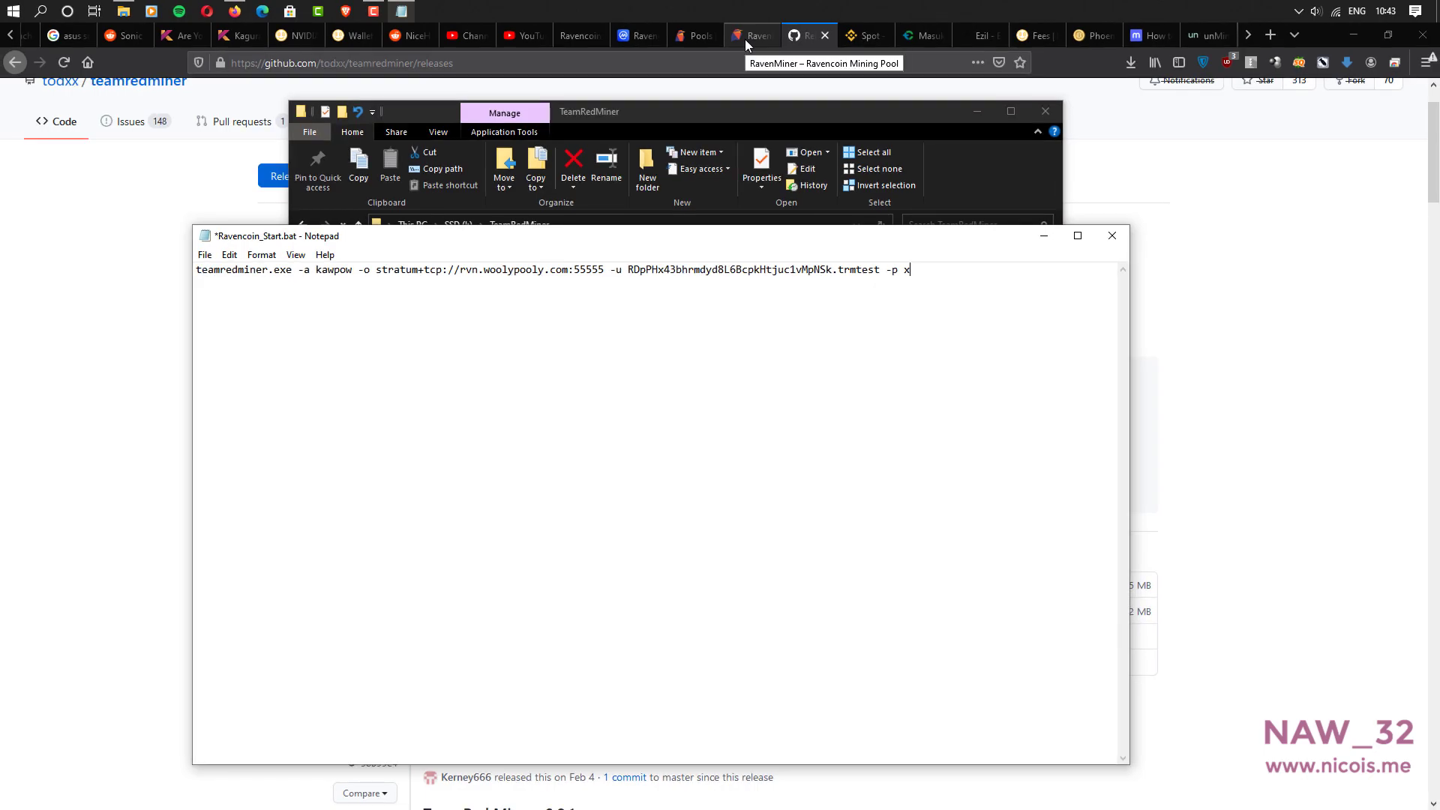
# Step: Copy RavenMiner's geo-balanced stratum address stratum.ravenminer.com:3838 from the pool page
pyautogui.click(745, 39)
pyautogui.scroll(3, 309, 164)
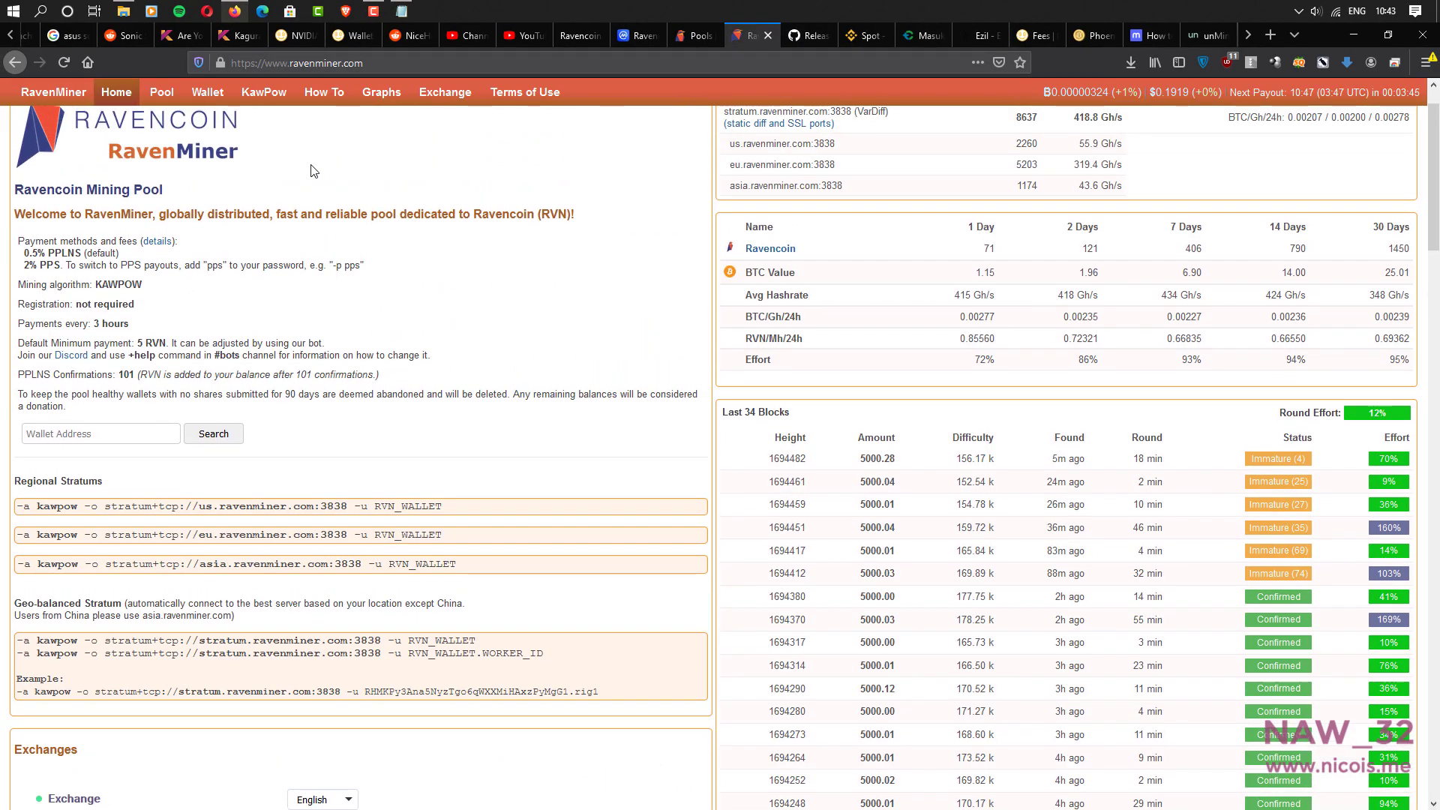
pyautogui.scroll(-2, 284, 291)
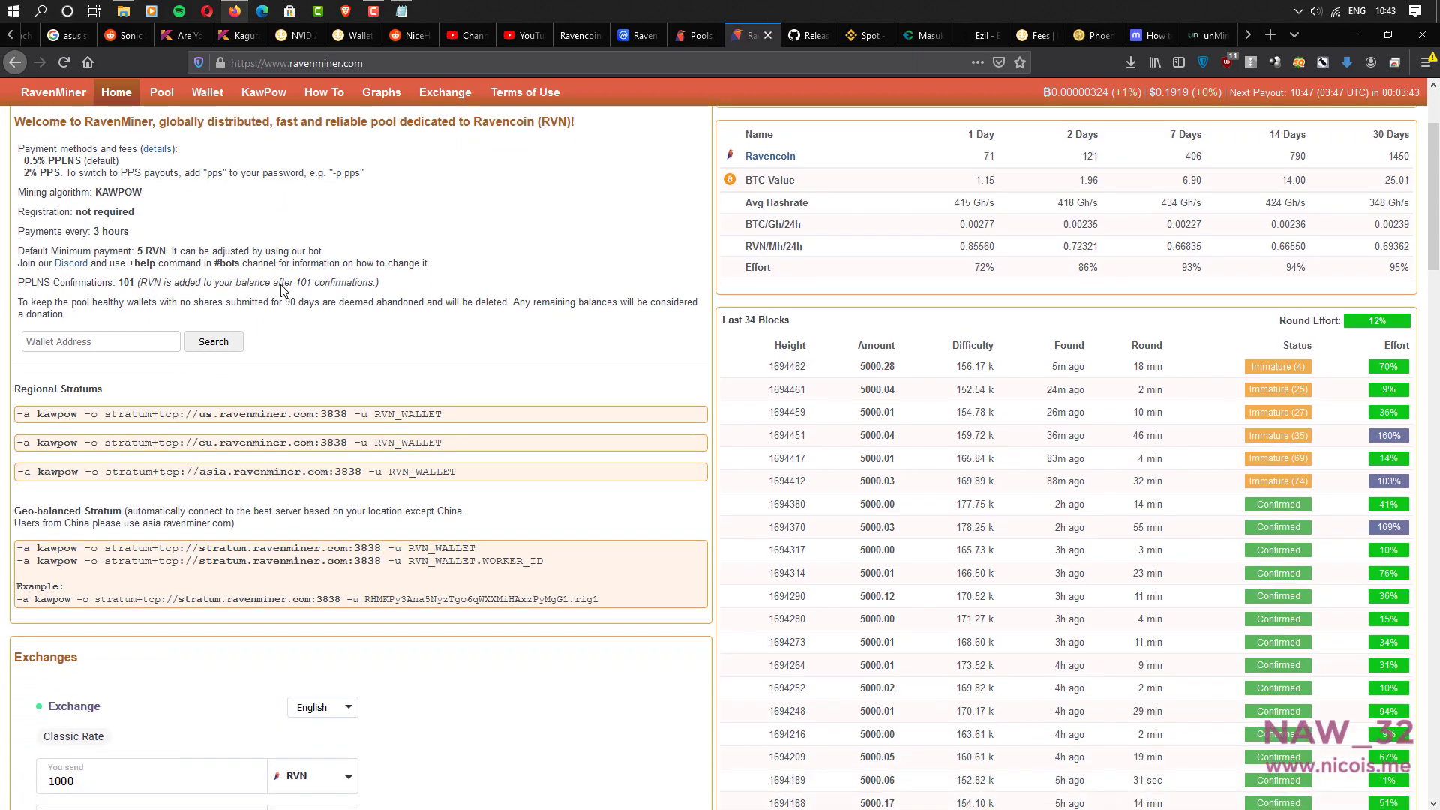
pyautogui.scroll(3, 283, 291)
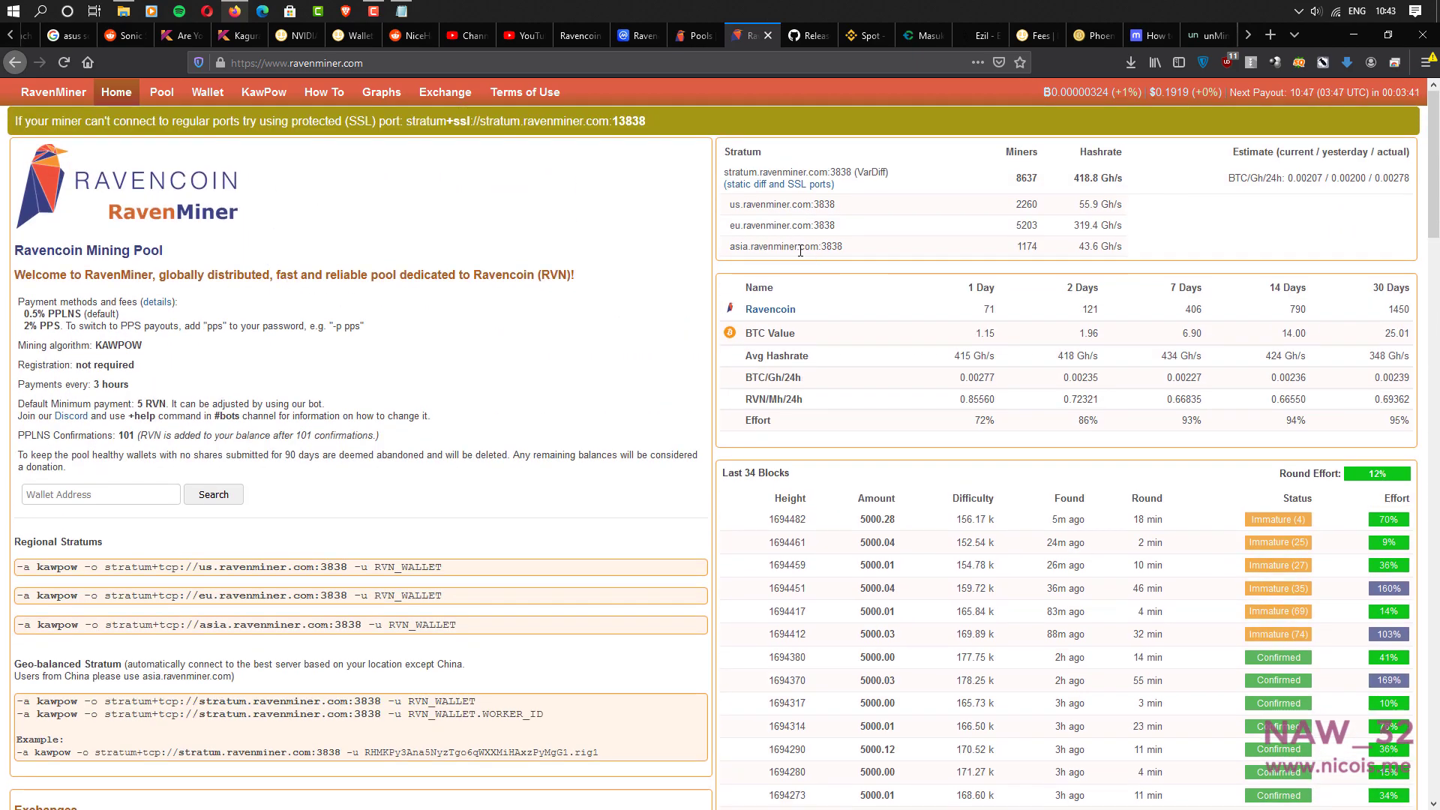
pyautogui.scroll(-5, 729, 196)
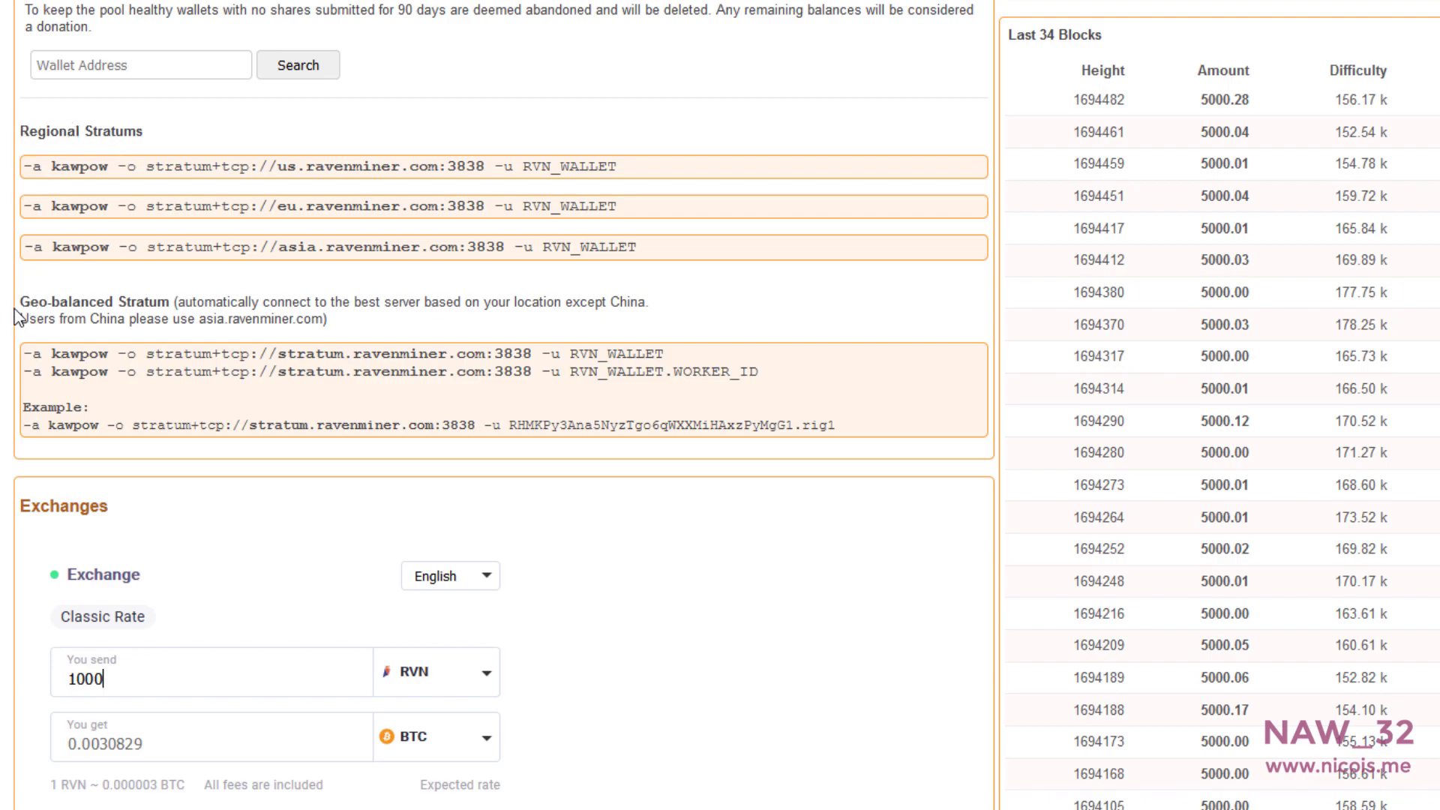
pyautogui.moveTo(21, 301); pyautogui.dragTo(169, 296)
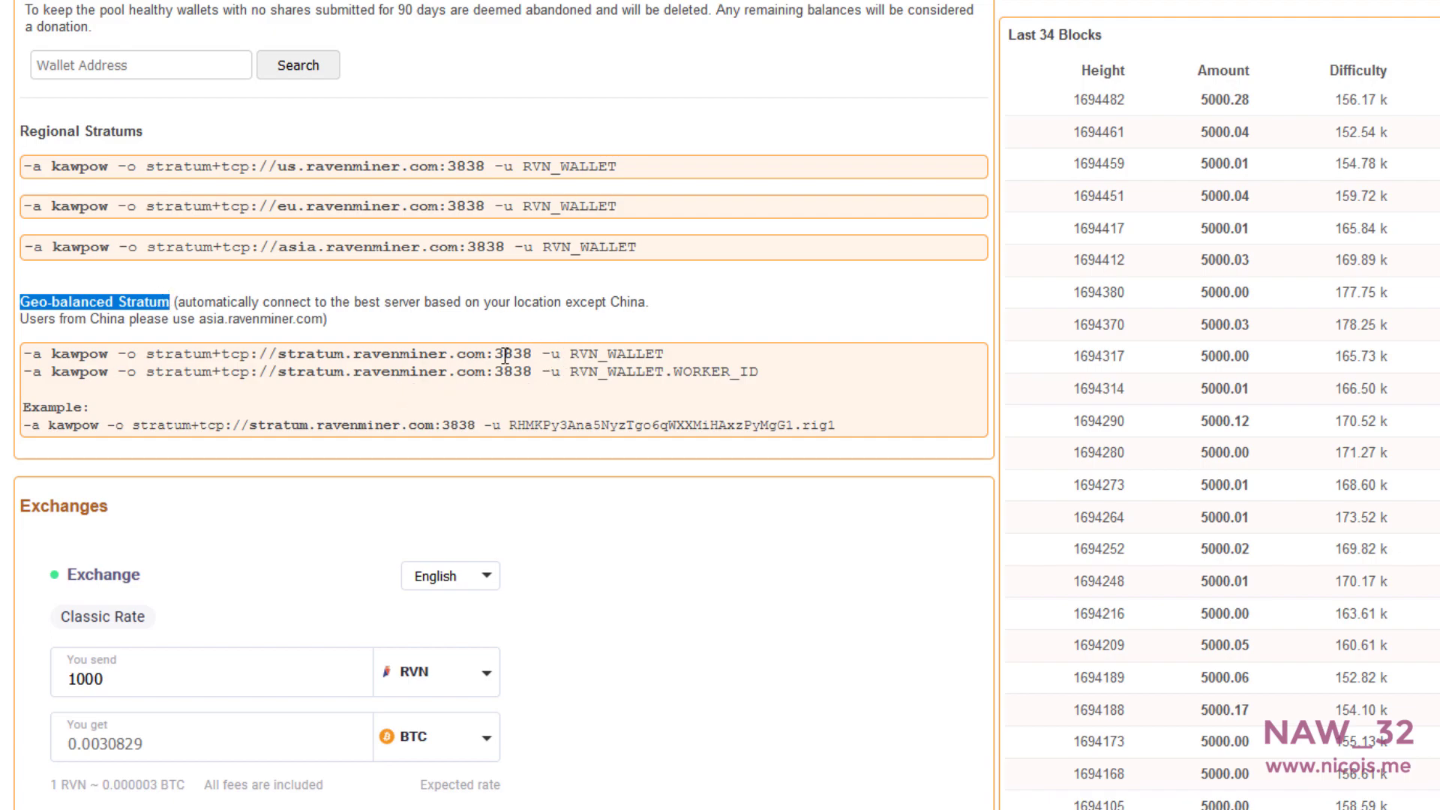
pyautogui.moveTo(534, 355); pyautogui.dragTo(280, 355)
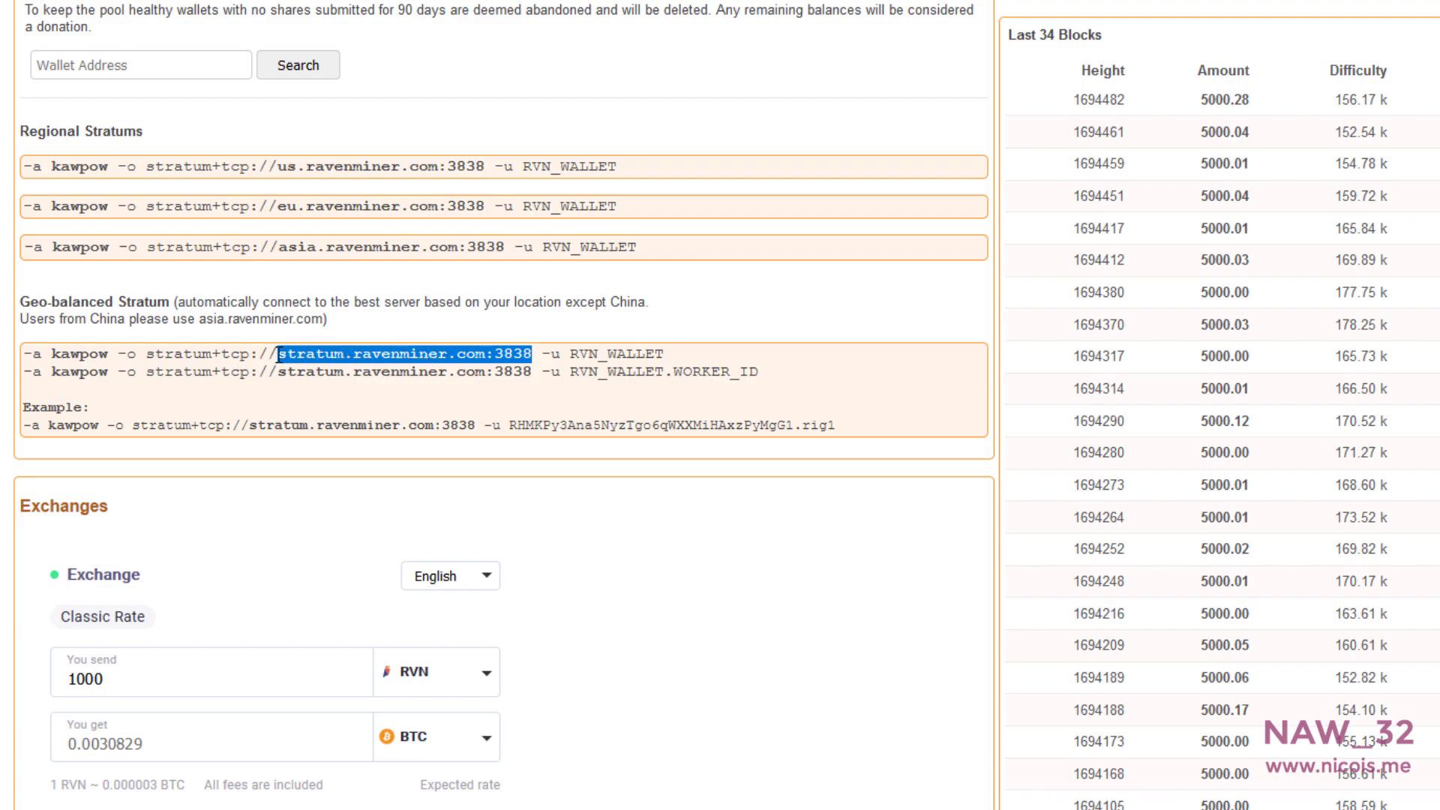
pyautogui.rightClick(421, 353)
pyautogui.click(442, 375)
# Step: Replace rvn.woolypooly.com:55555 in Ravencoin_Start.bat with the pasted stratum.ravenminer.com:3838
pyautogui.hotkey('alt', 'Tab')
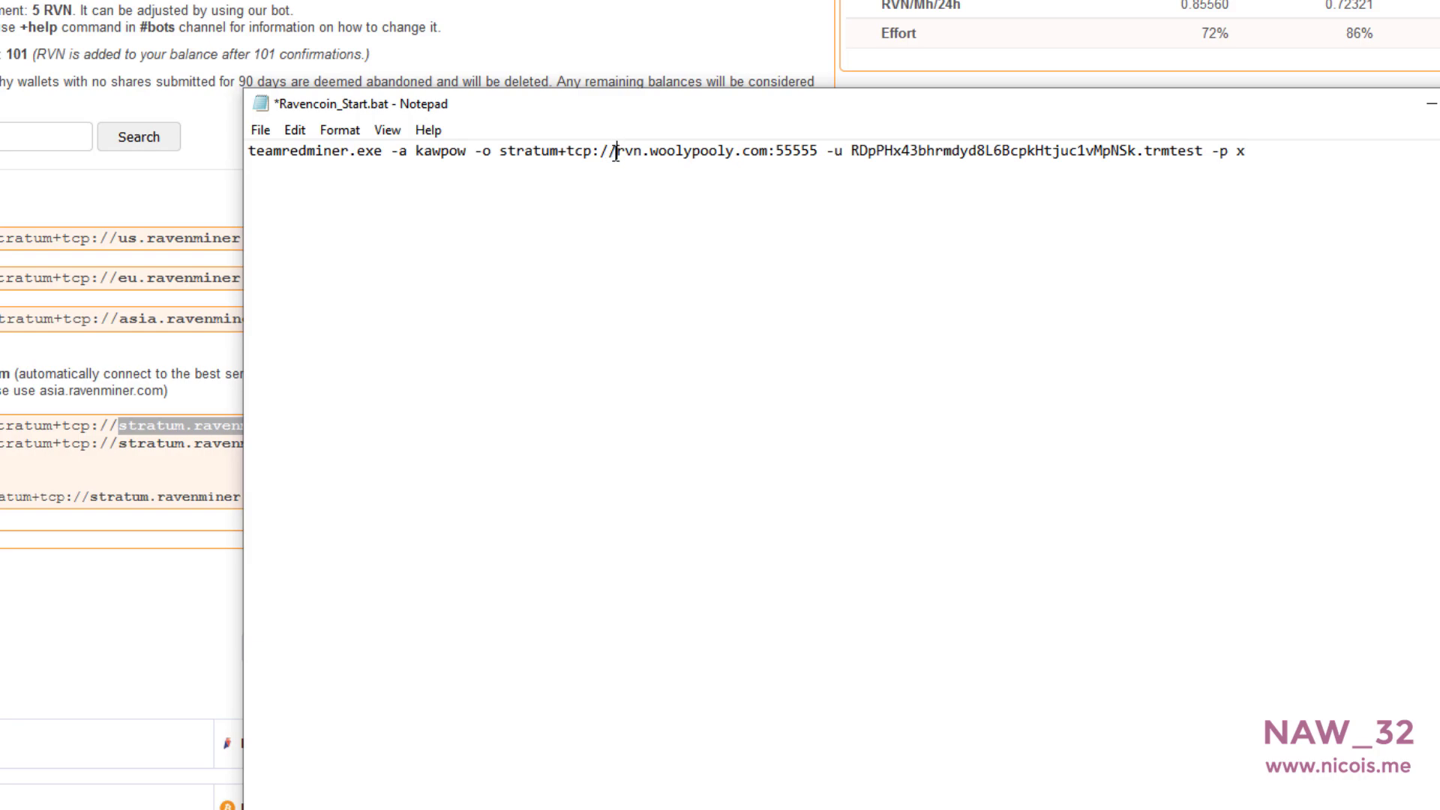
pyautogui.moveTo(616, 153); pyautogui.dragTo(821, 152)
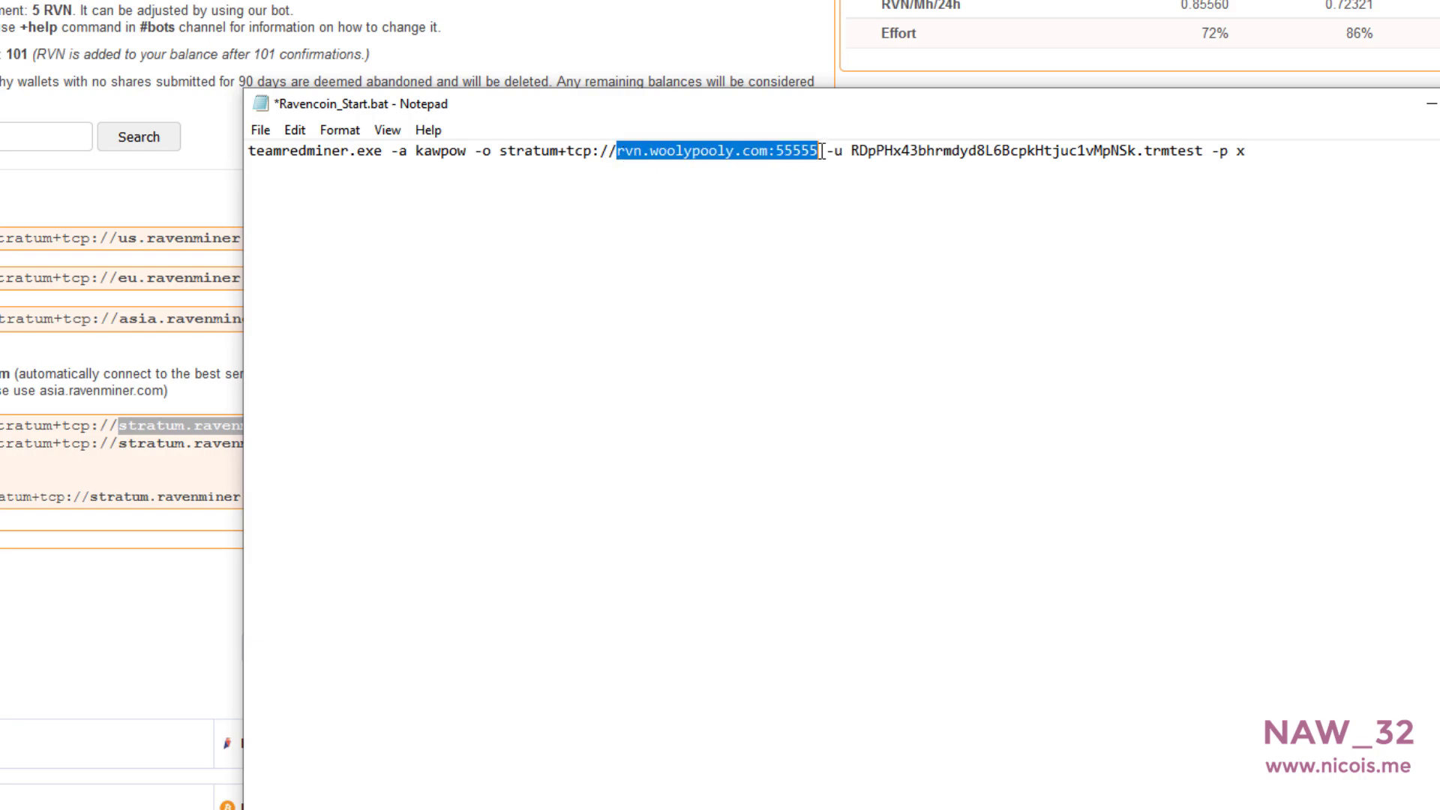
pyautogui.rightClick(785, 152)
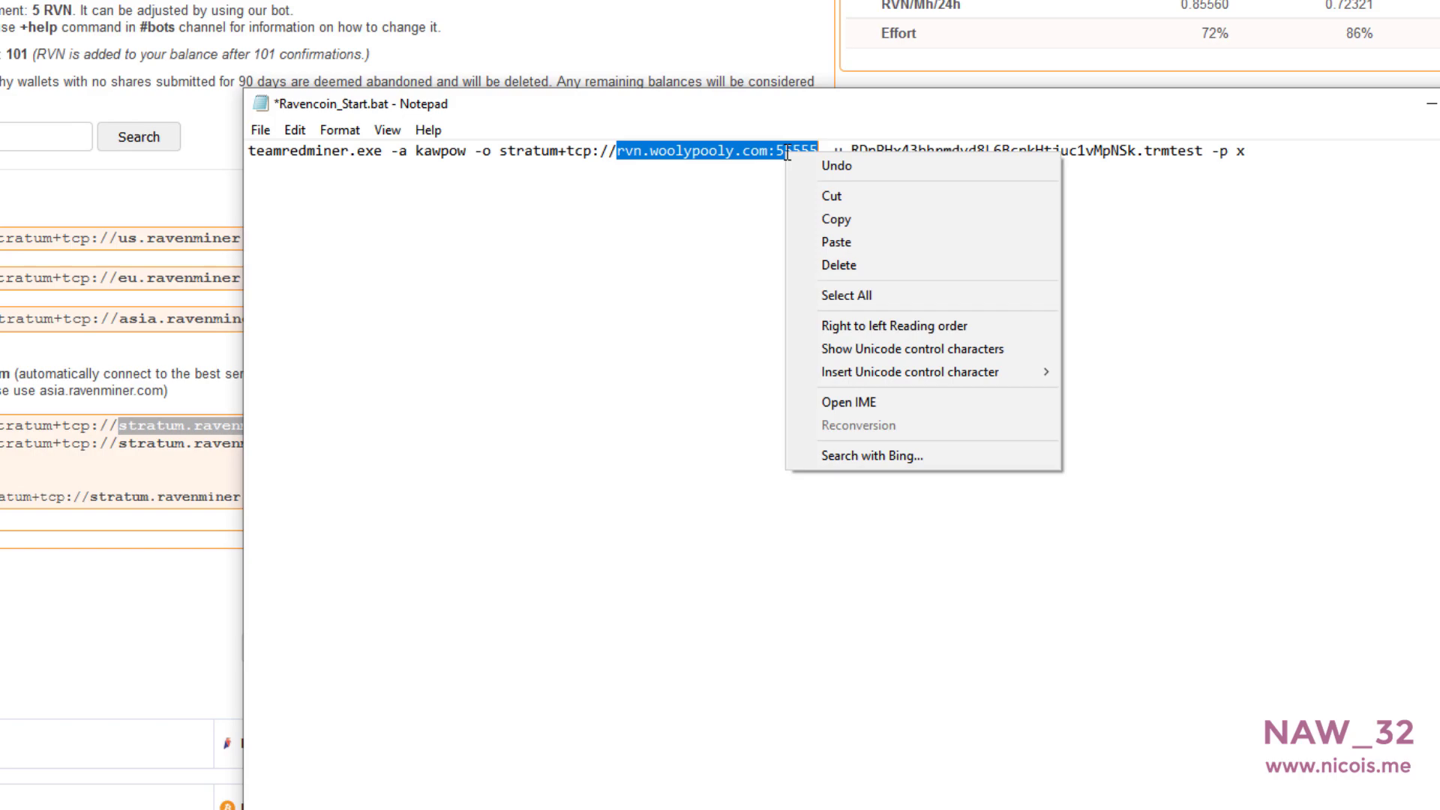
pyautogui.click(857, 244)
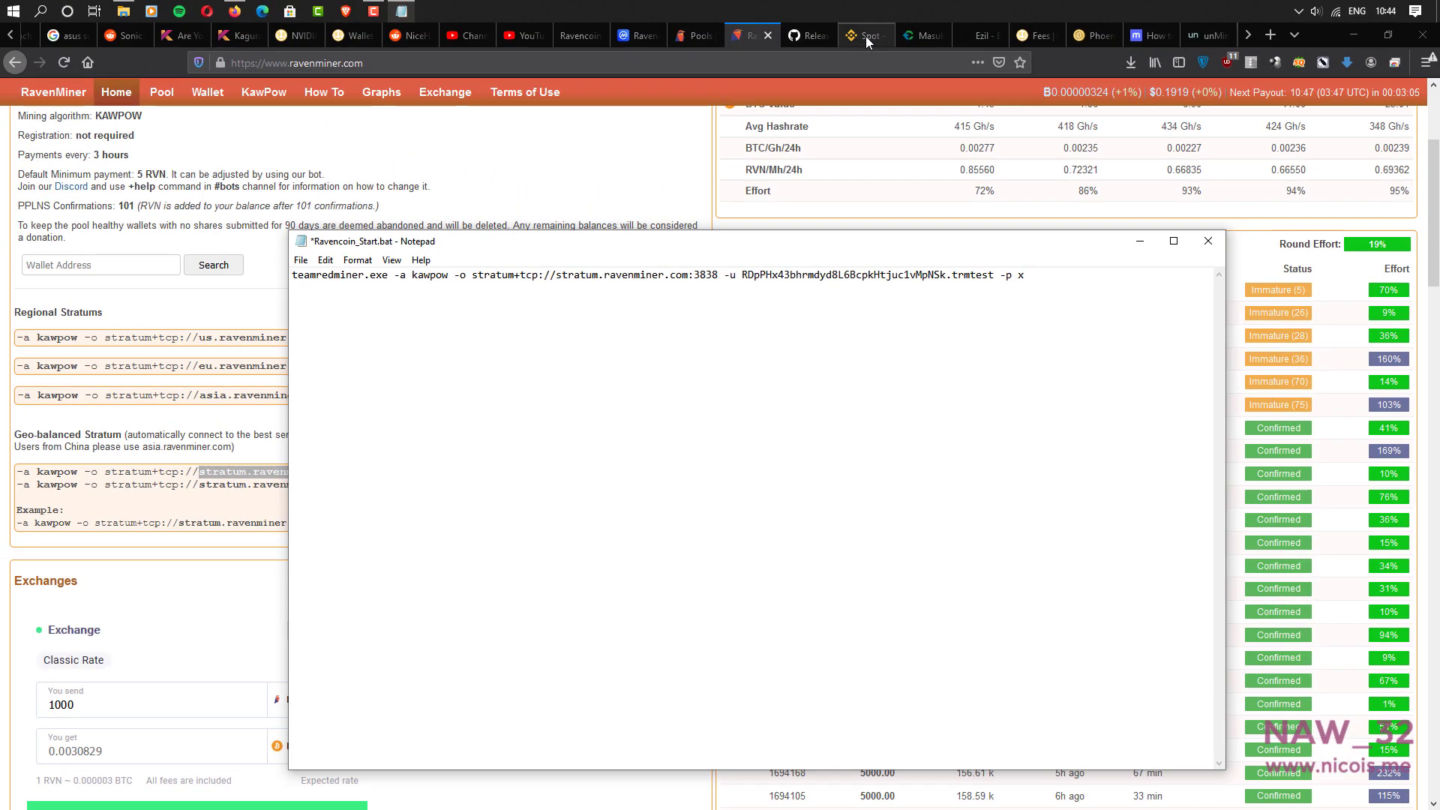
# Step: Find RVN in the Binance spot wallet and copy its Ravencoin deposit address
pyautogui.click(864, 42)
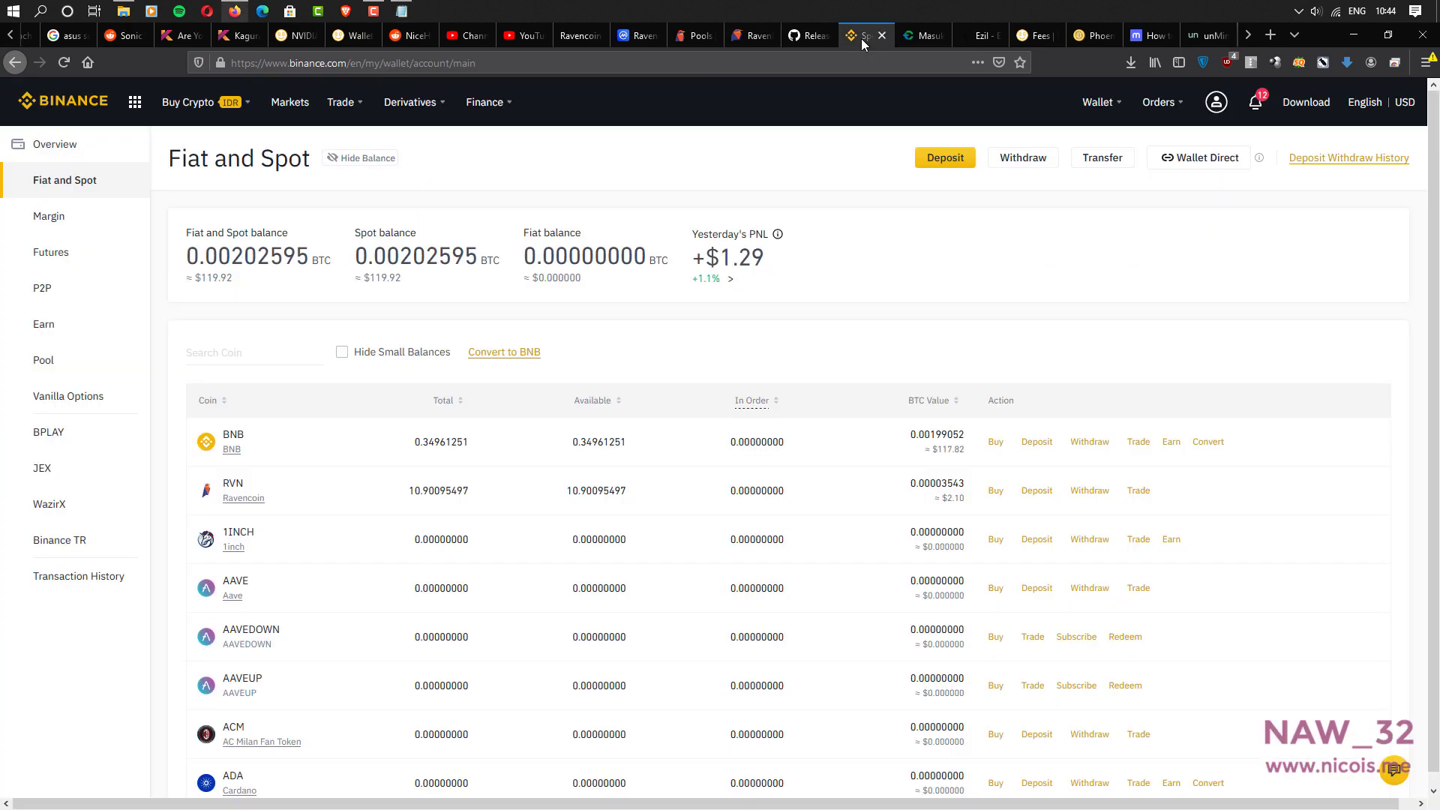
pyautogui.click(230, 349)
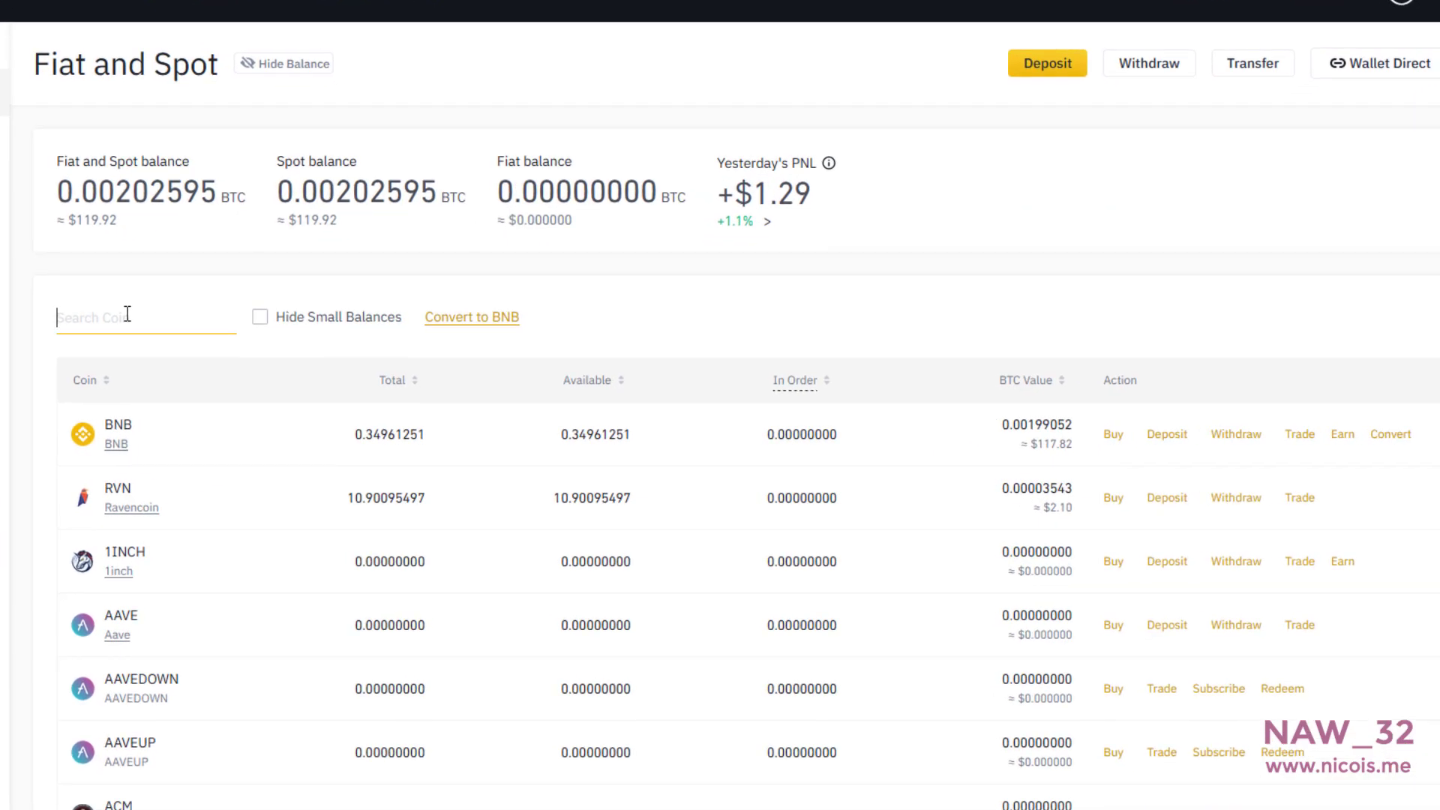
pyautogui.write('rvn')
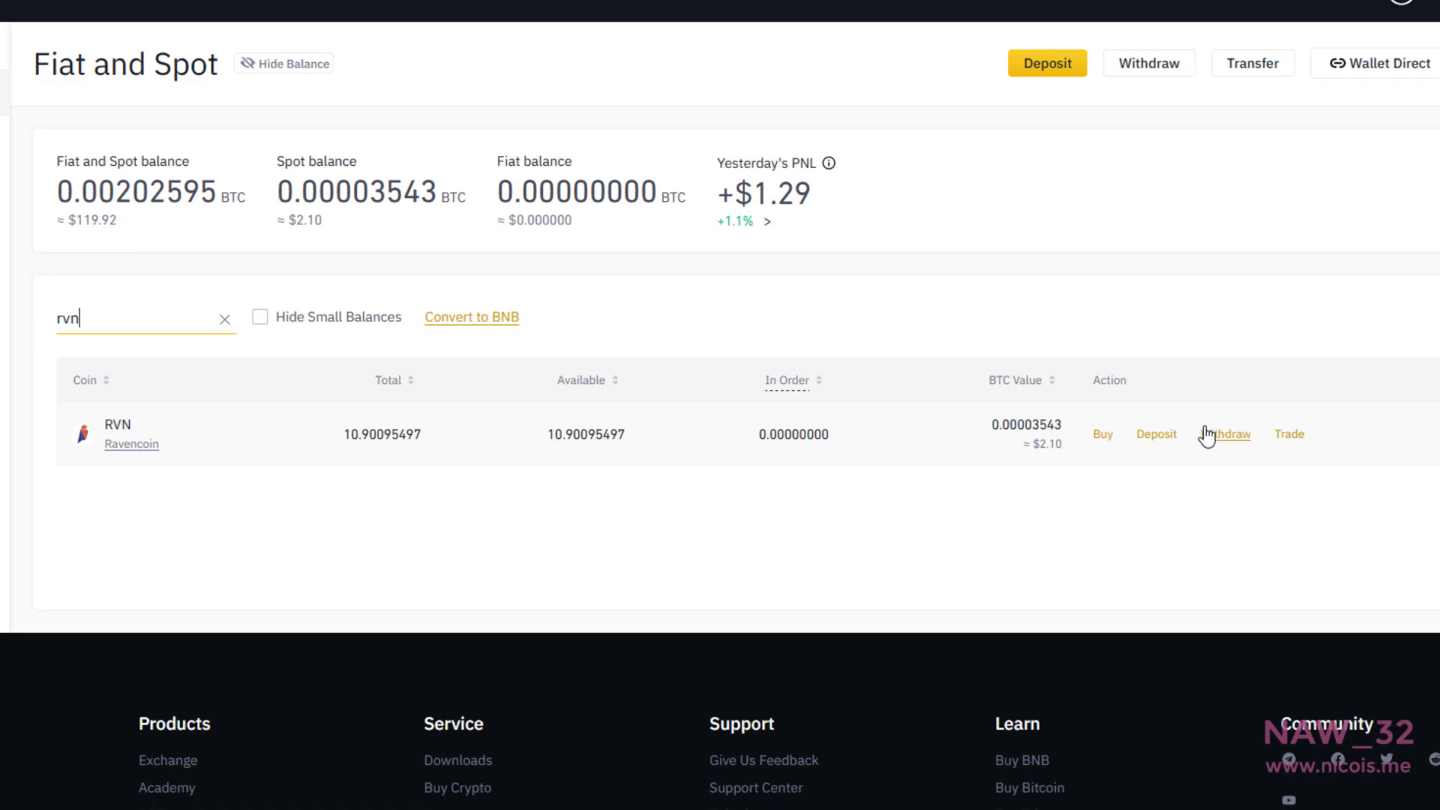
pyautogui.click(1157, 435)
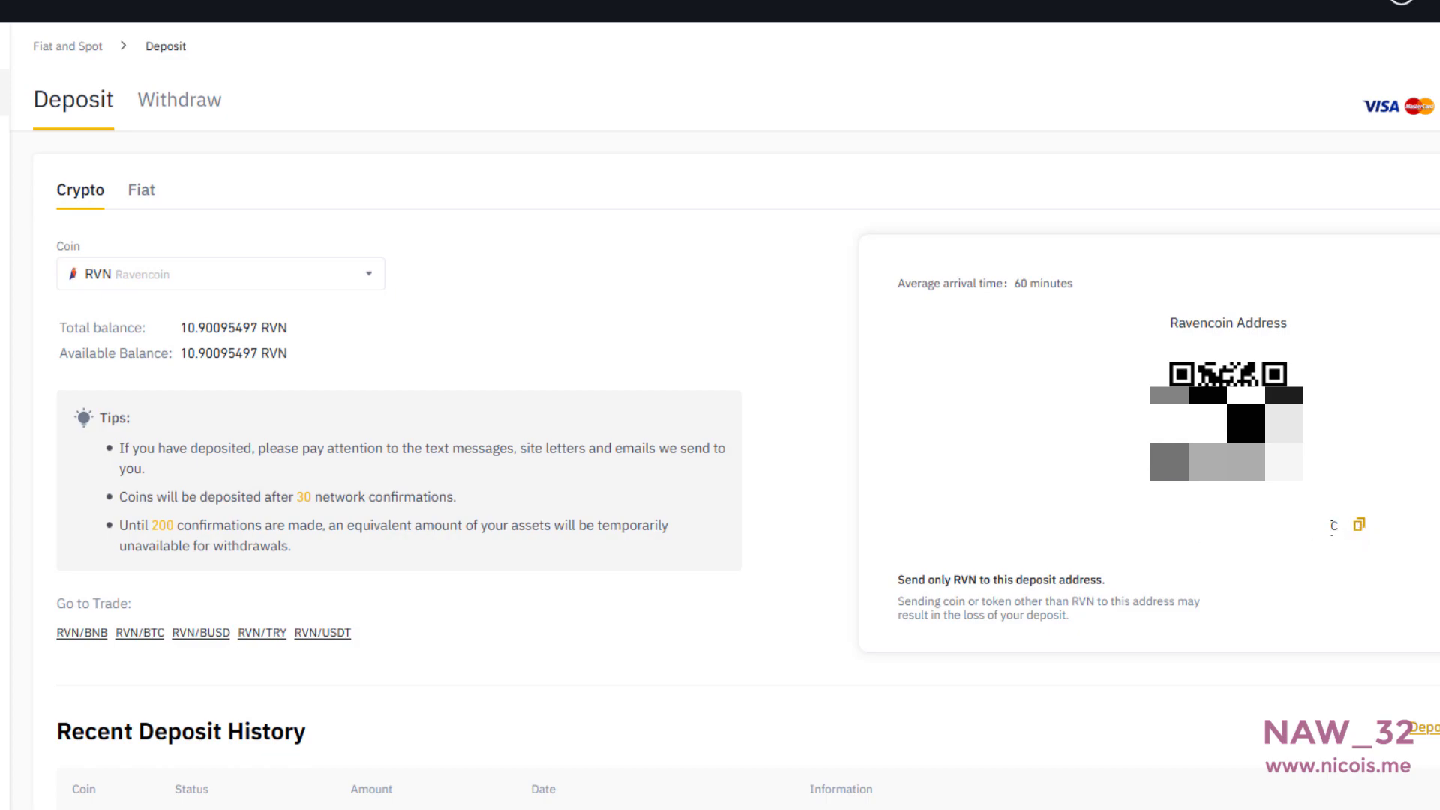
pyautogui.doubleClick(1335, 525)
pyautogui.click(1360, 528)
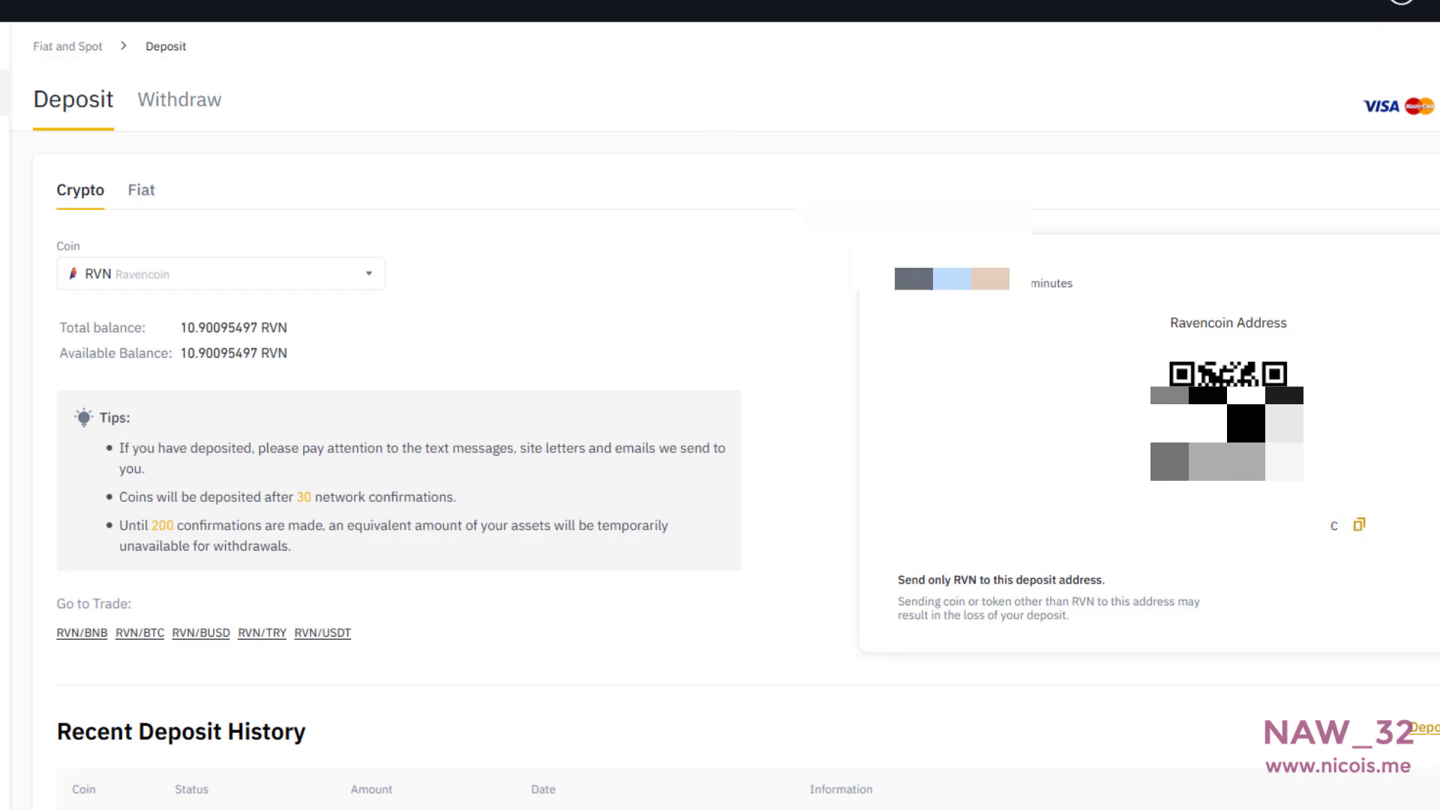
# Step: Paste the Binance Ravencoin address as the wallet after -u in Ravencoin_Start.bat
pyautogui.hotkey('alt', 'Tab')
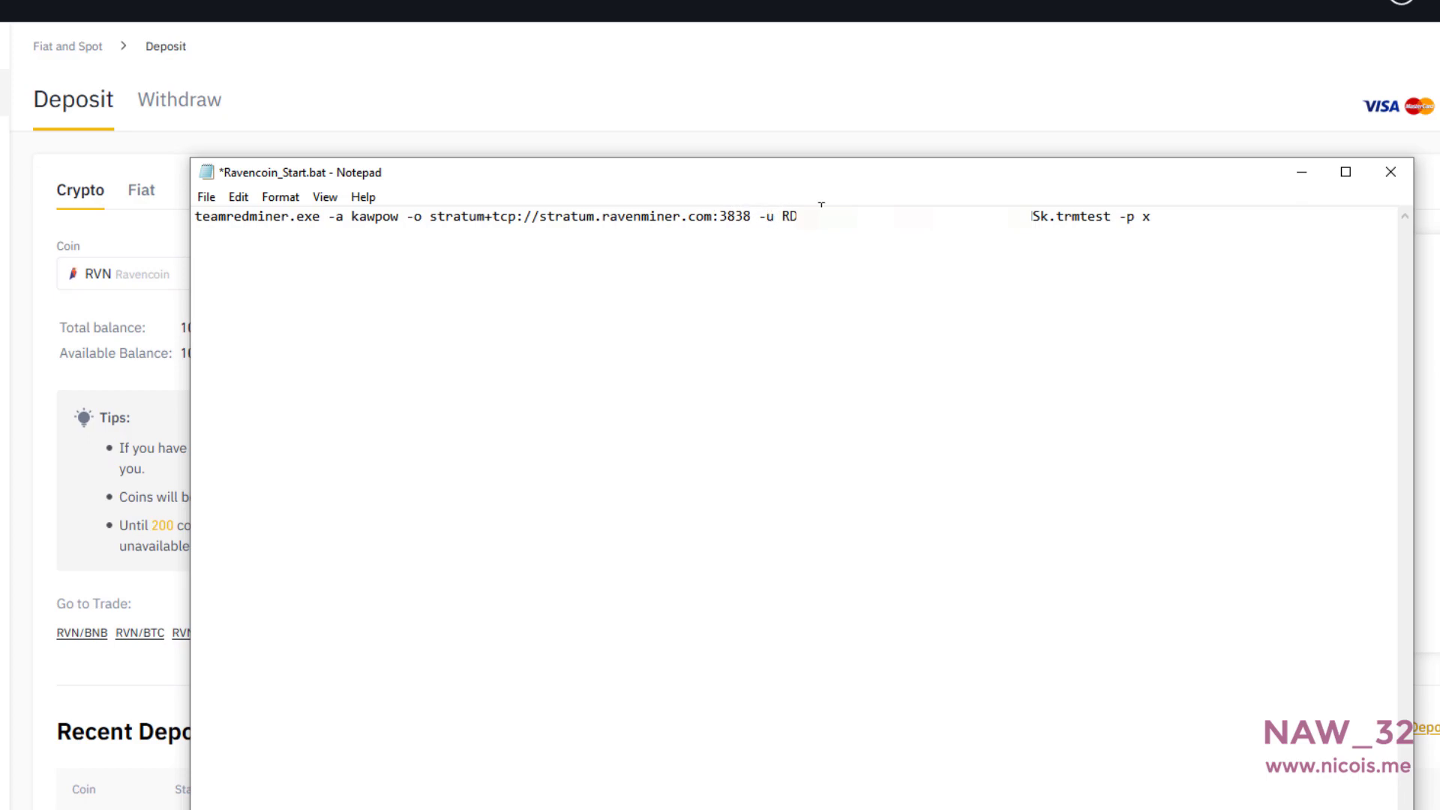
pyautogui.moveTo(781, 216); pyautogui.dragTo(1048, 217)
pyautogui.rightClick(1026, 219)
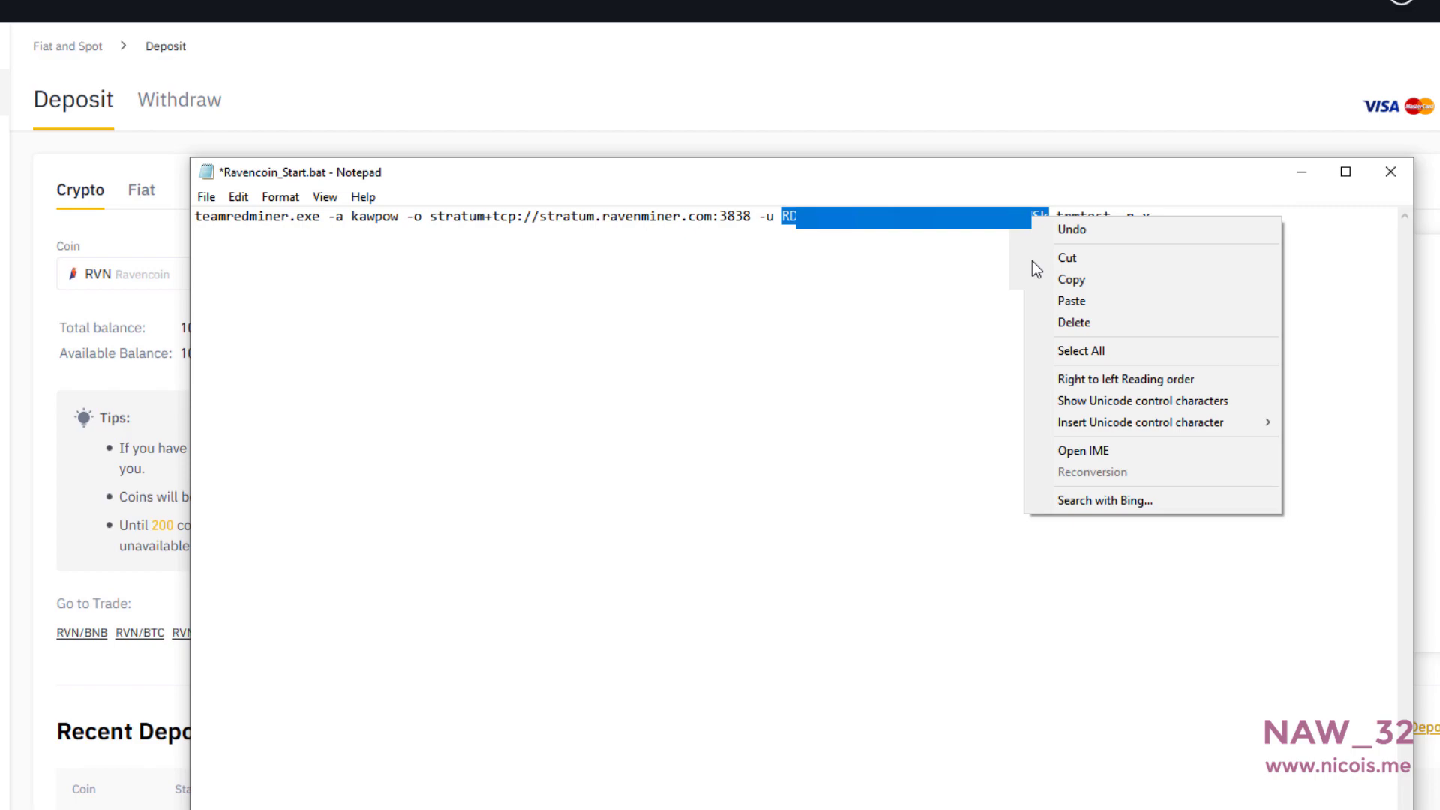
pyautogui.click(1052, 302)
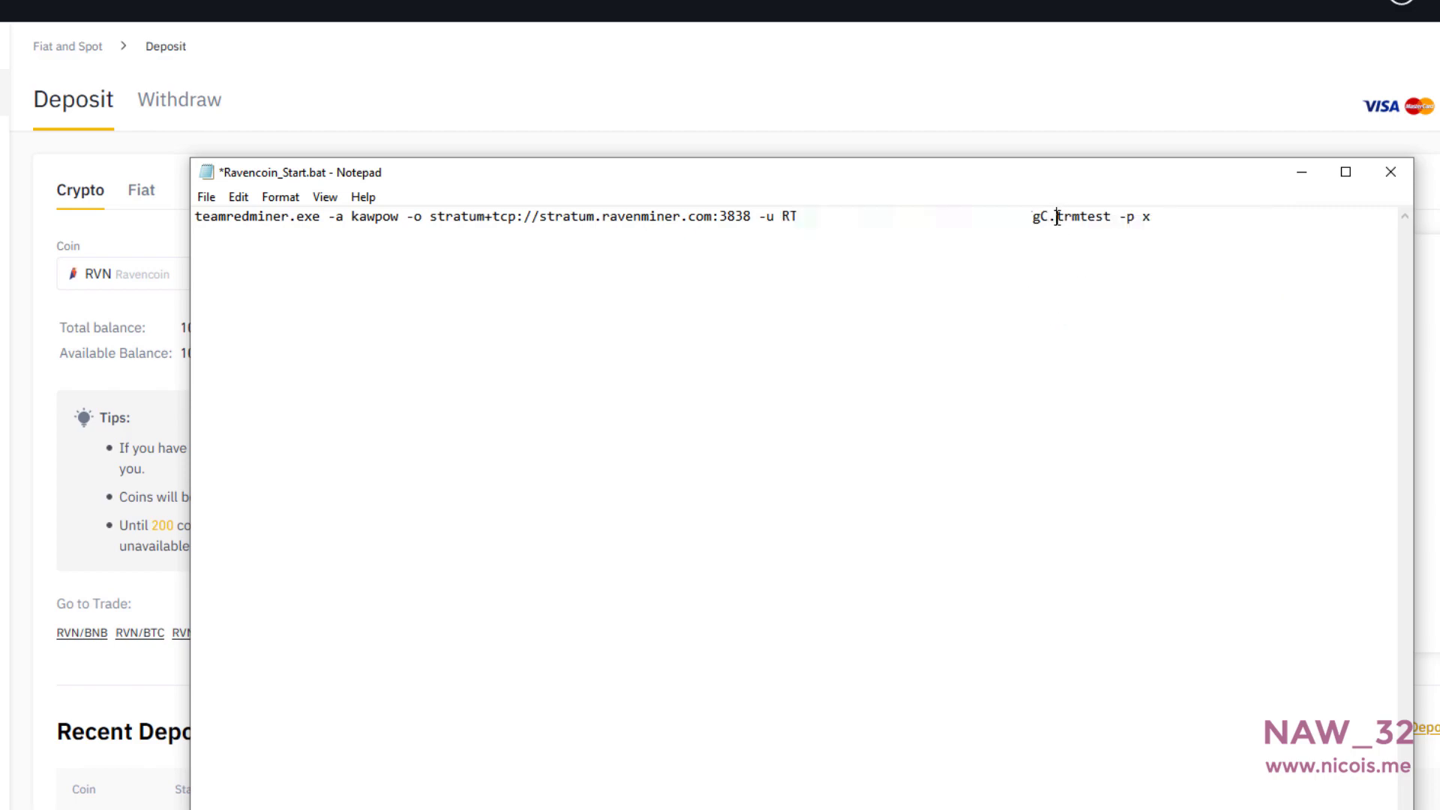
# Step: Change the worker name from trmtest to NAW32 and save the batch file
pyautogui.moveTo(1058, 218); pyautogui.dragTo(1112, 223)
pyautogui.write('NAW')
pyautogui.write('32')
pyautogui.click(207, 198)
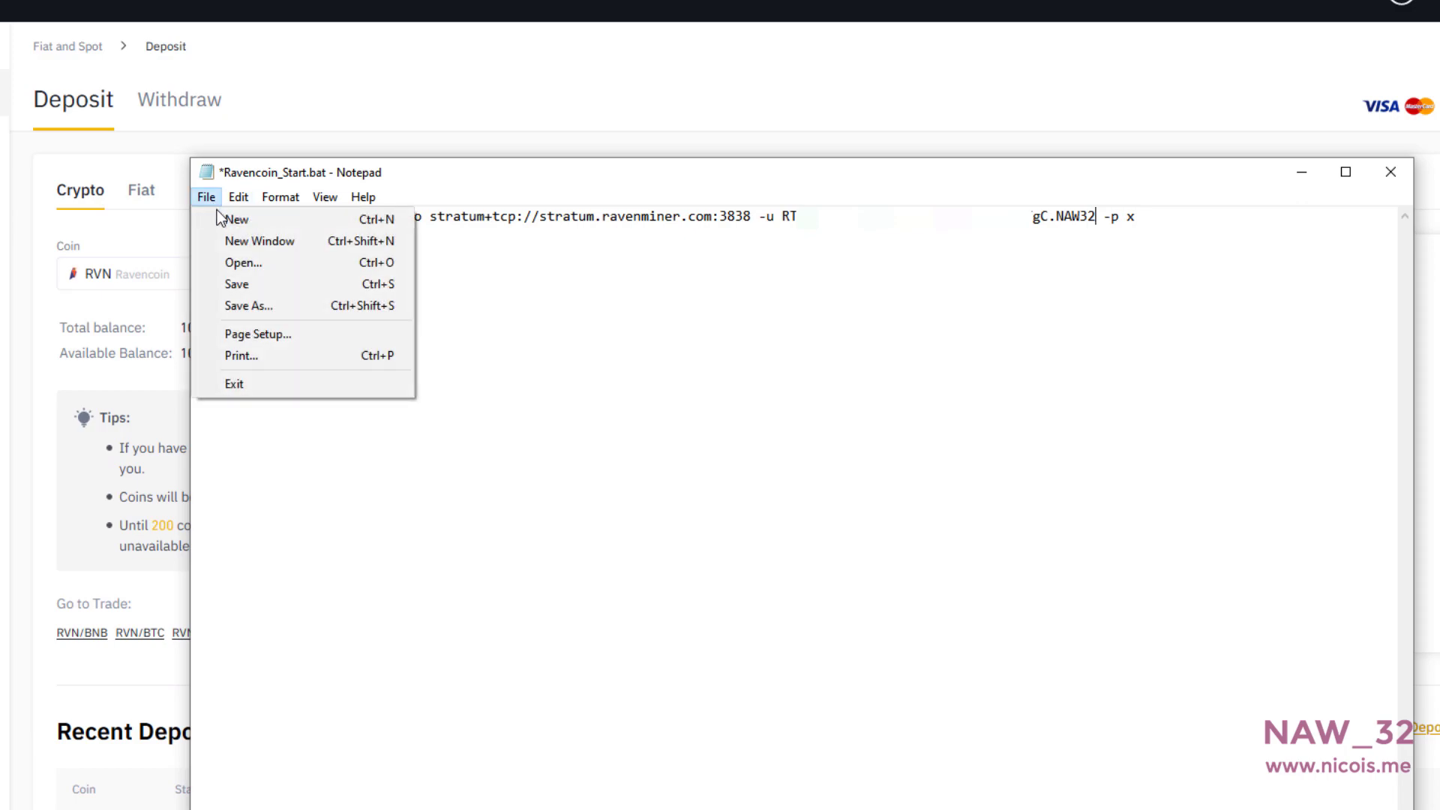
pyautogui.click(274, 285)
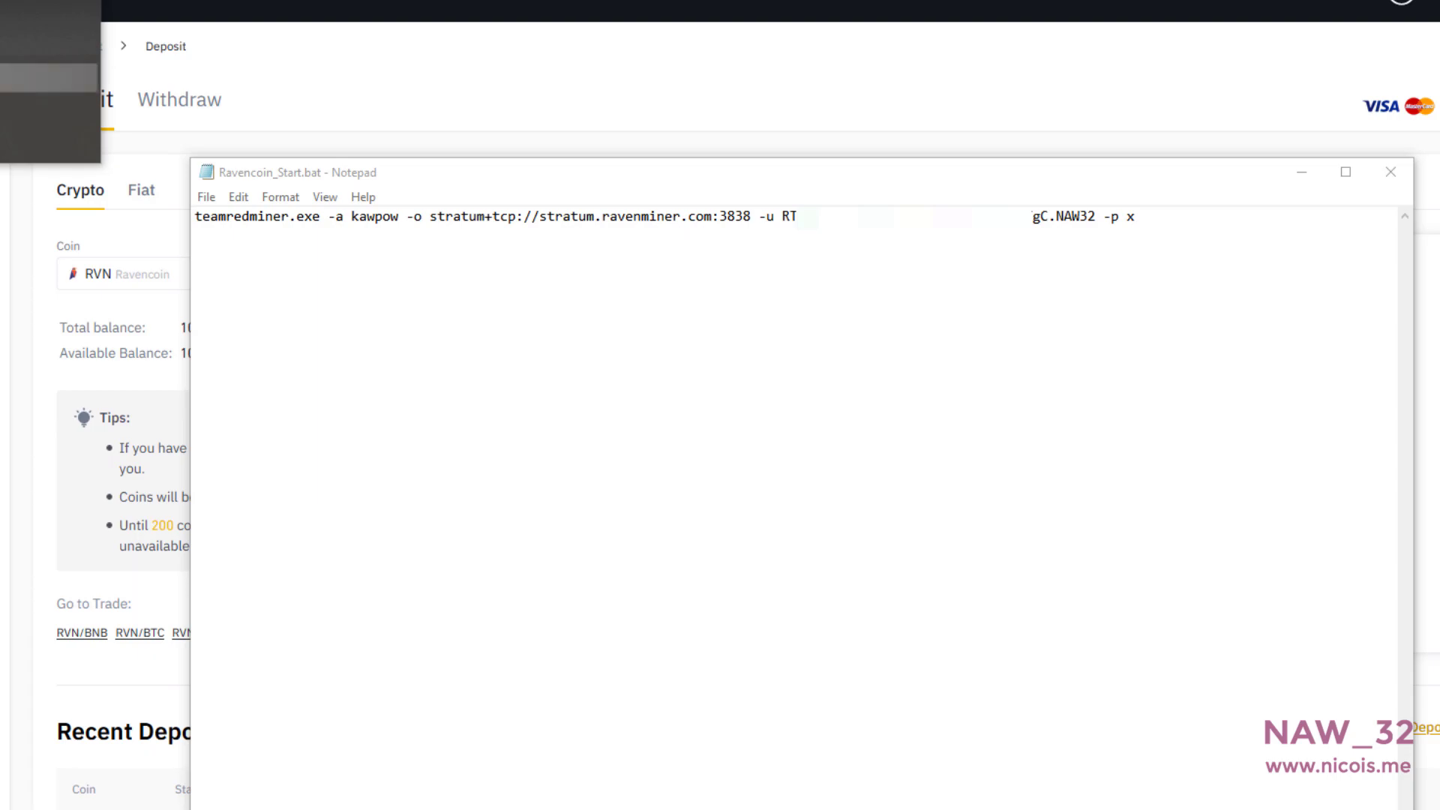
# Step: Run Ravencoin_Start.bat as administrator to start Team Red Miner
pyautogui.hotkey('alt', 'Tab')
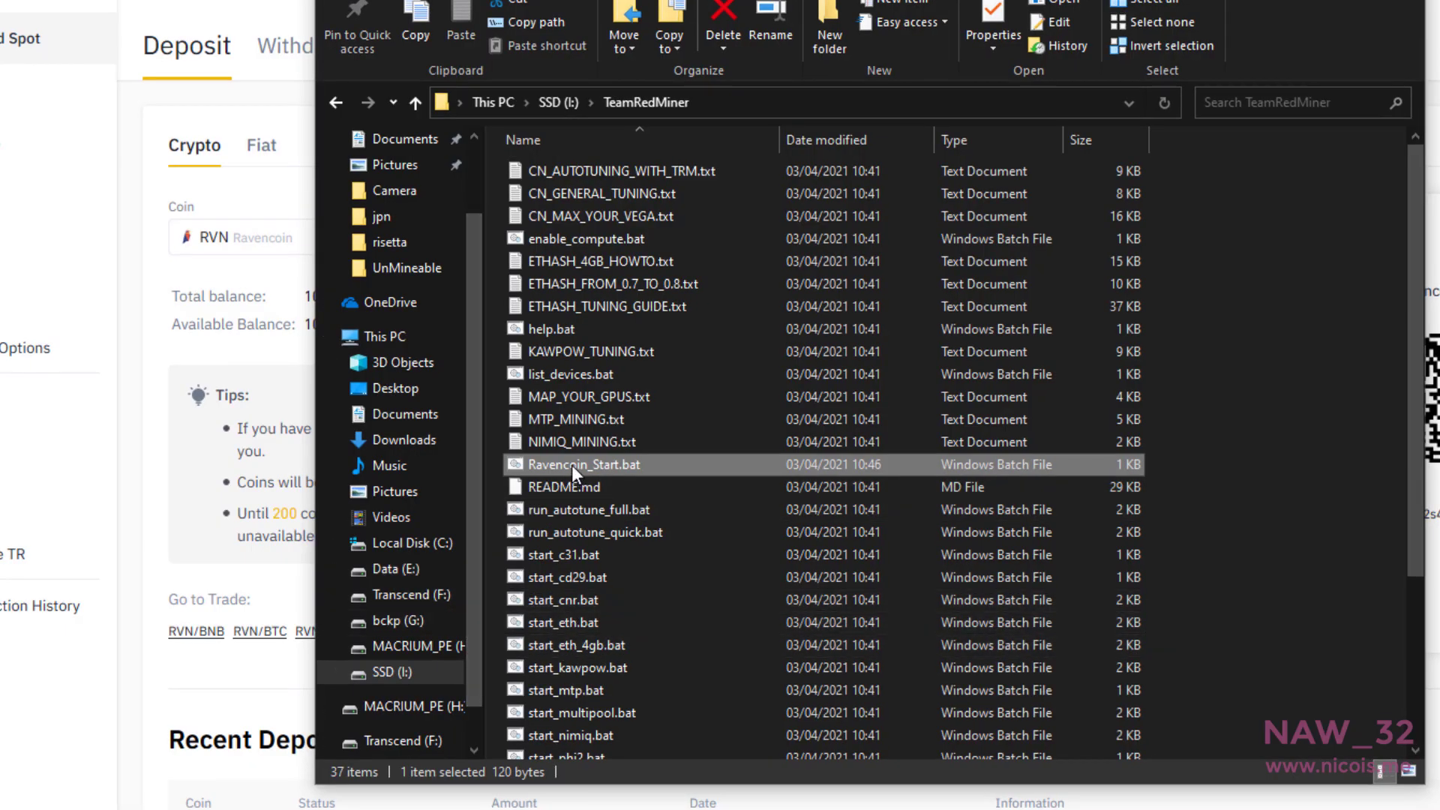
pyautogui.rightClick(572, 465)
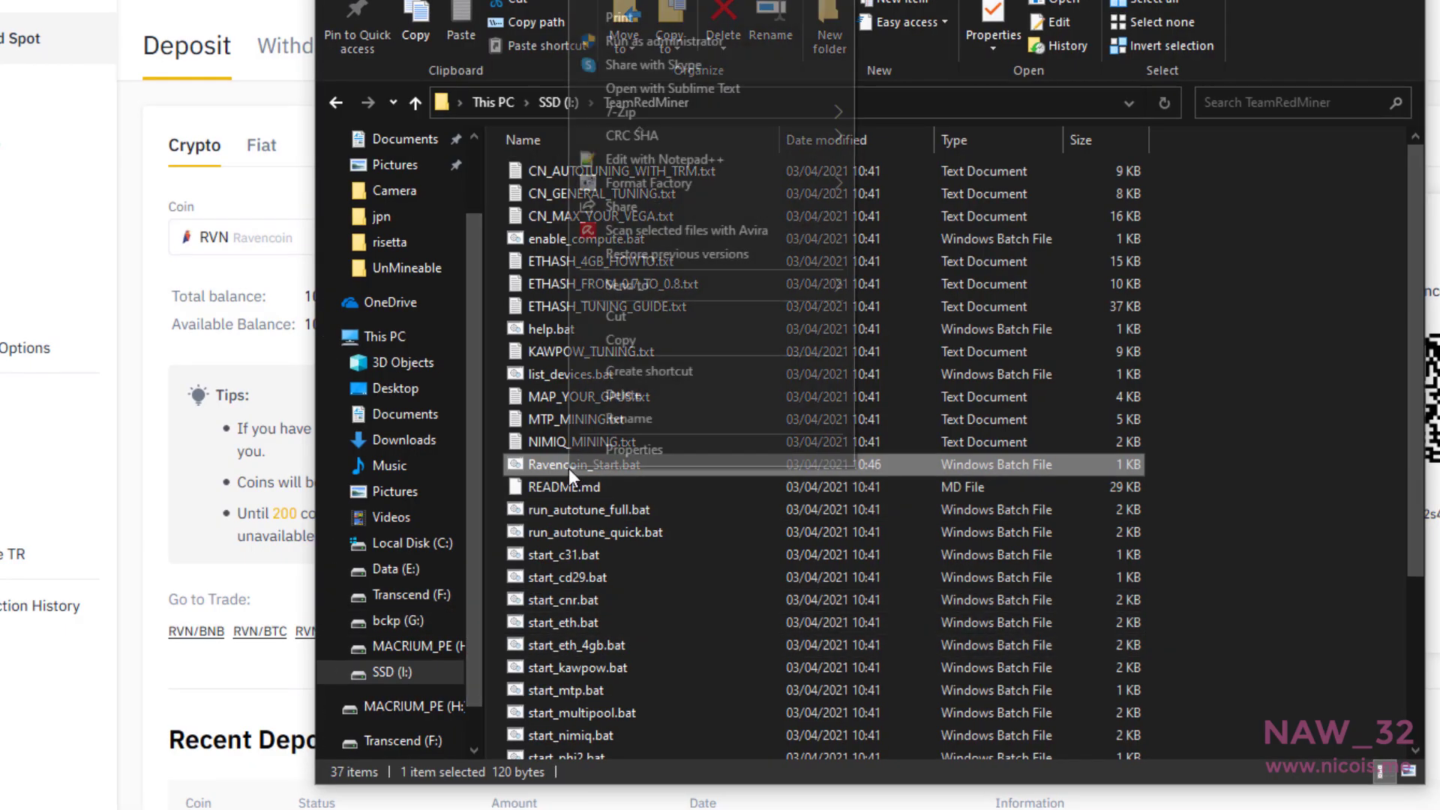
pyautogui.click(678, 49)
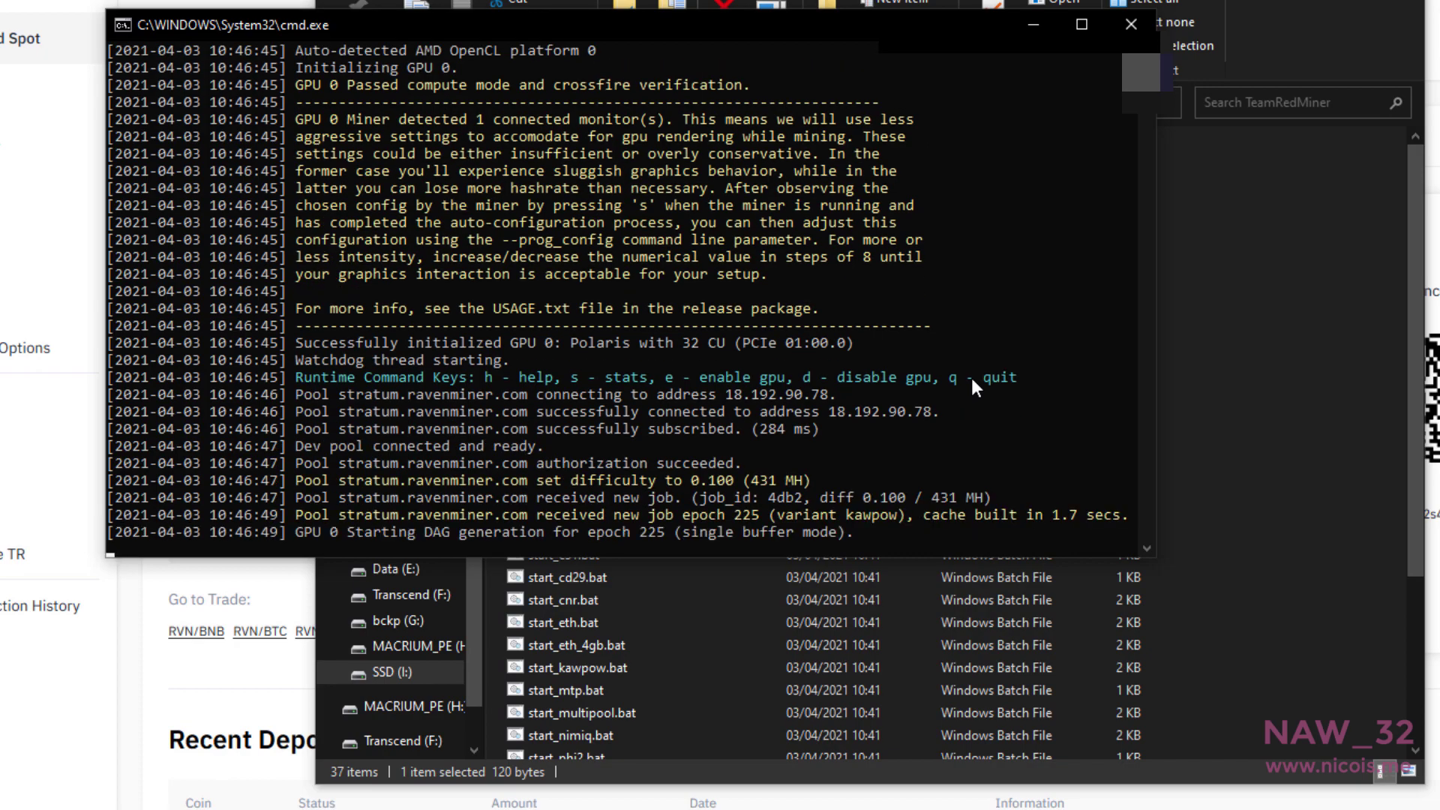
# Step: Move the miner log window aside to watch the DAG generation finish
pyautogui.moveTo(528, 23); pyautogui.dragTo(747, 13)
pyautogui.moveTo(1012, 15); pyautogui.dragTo(1091, 6)
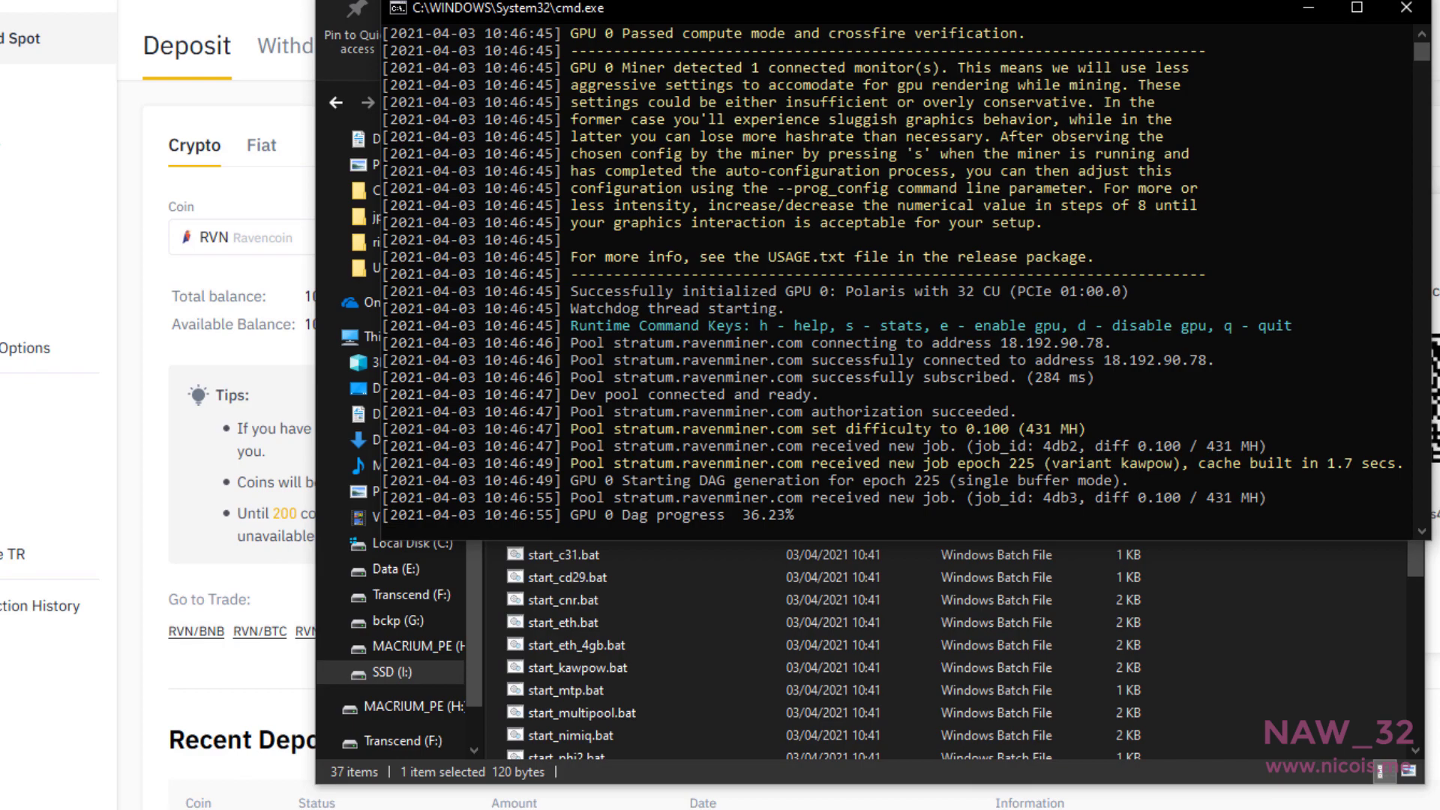
pyautogui.hotkey('alt', 'Tab')
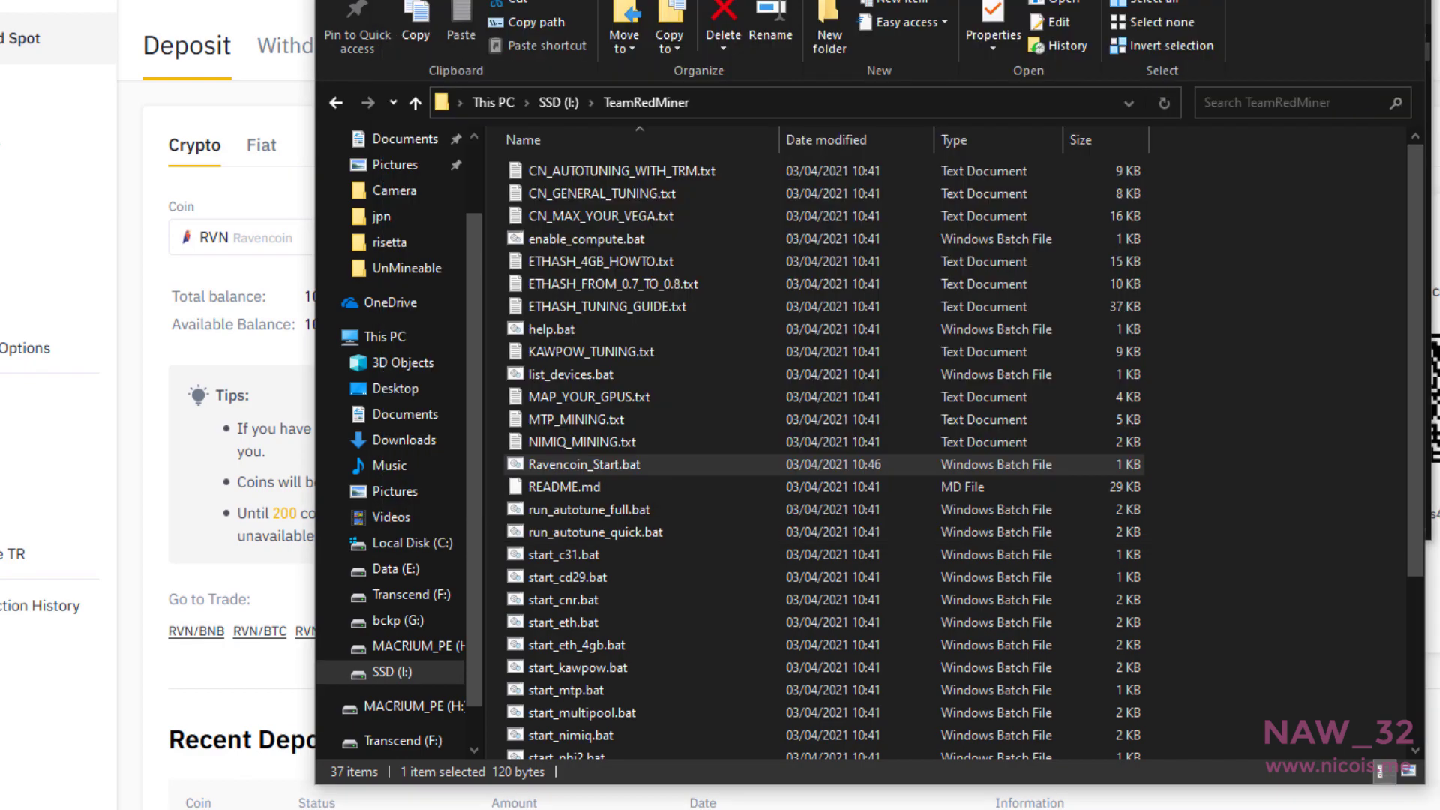
pyautogui.hotkey('alt', 'Tab')
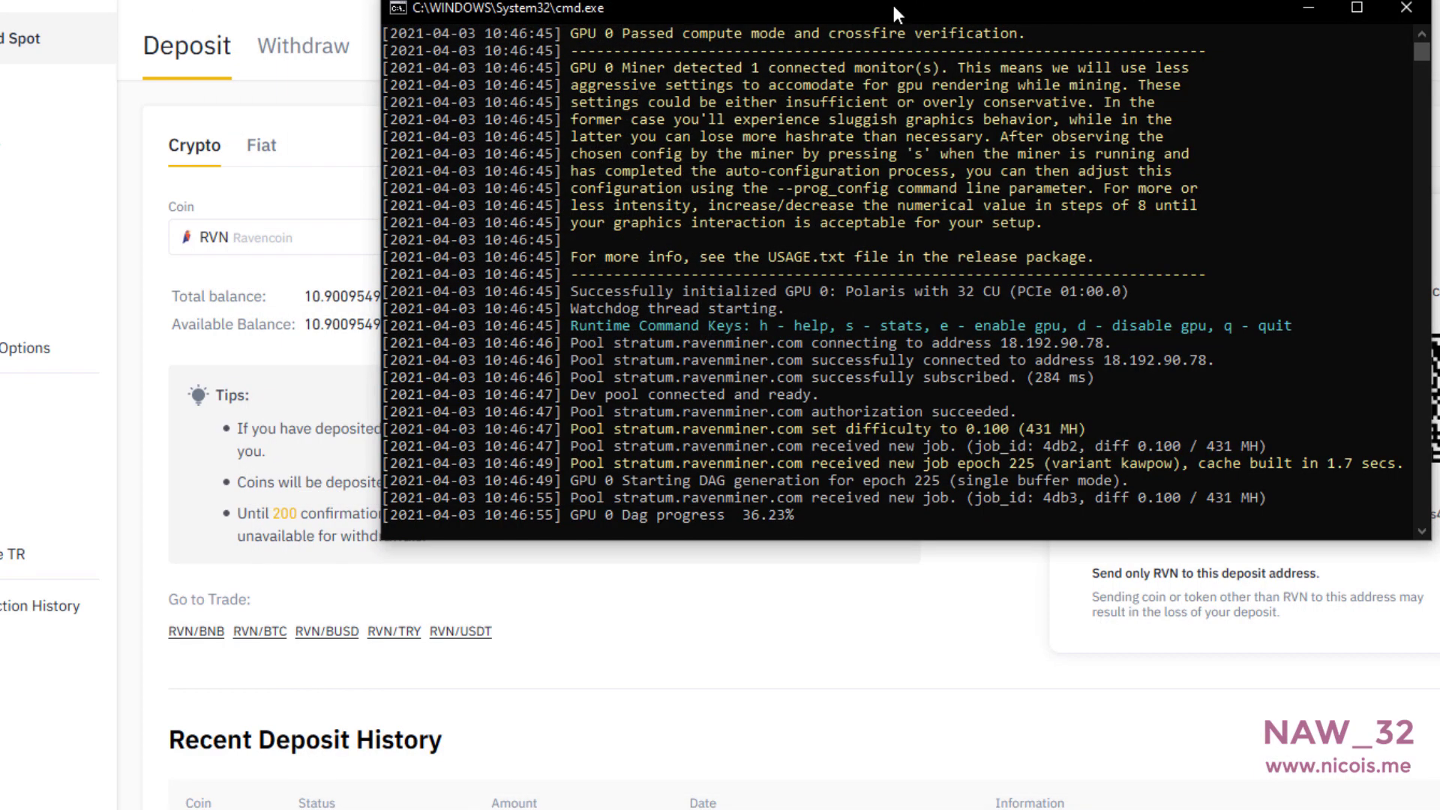
pyautogui.moveTo(893, 2)
pyautogui.mouseDown()
pyautogui.moveTo(881, 2)
pyautogui.moveTo(906, 0)
pyautogui.moveTo(918, 24)
pyautogui.mouseUp()
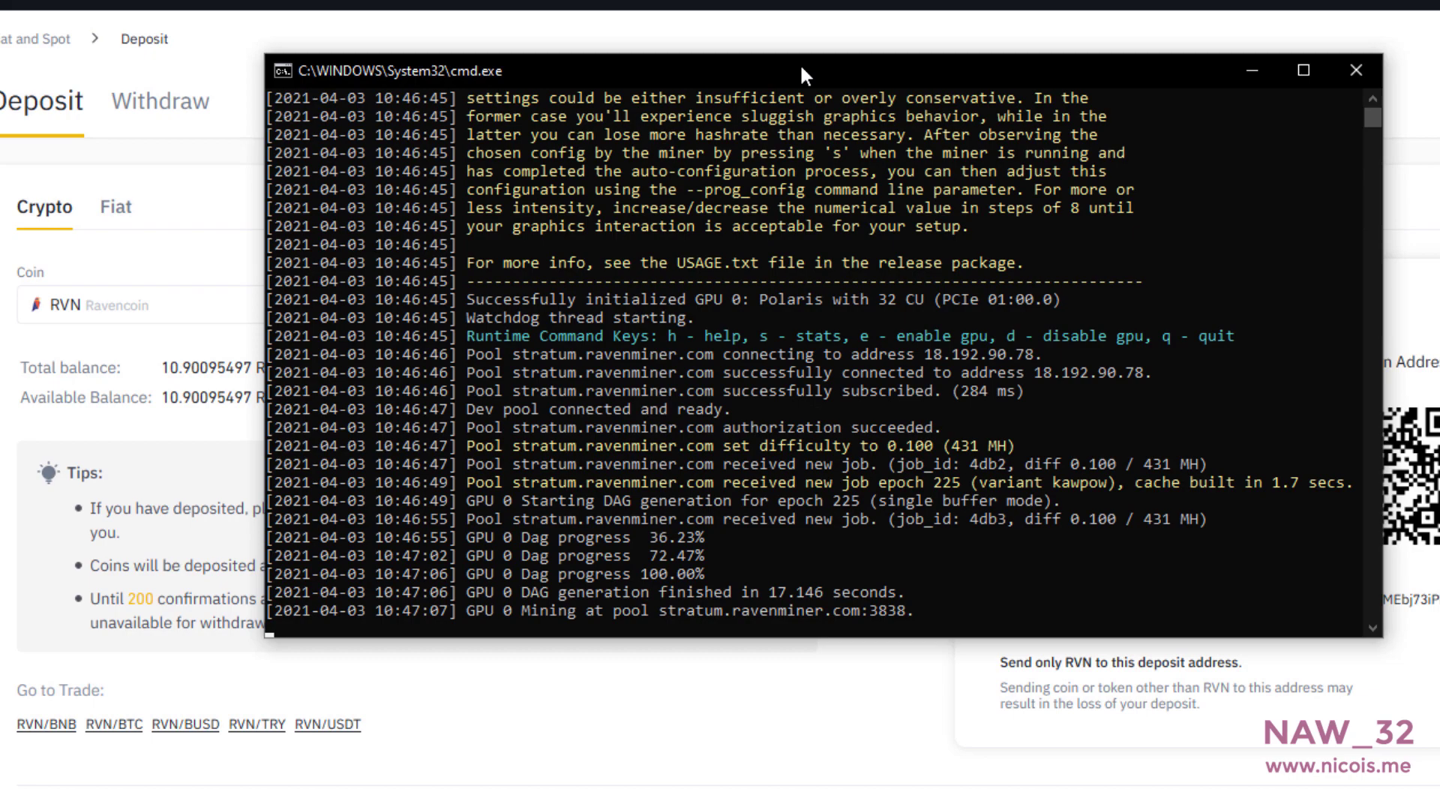
pyautogui.moveTo(798, 66); pyautogui.dragTo(785, 66)
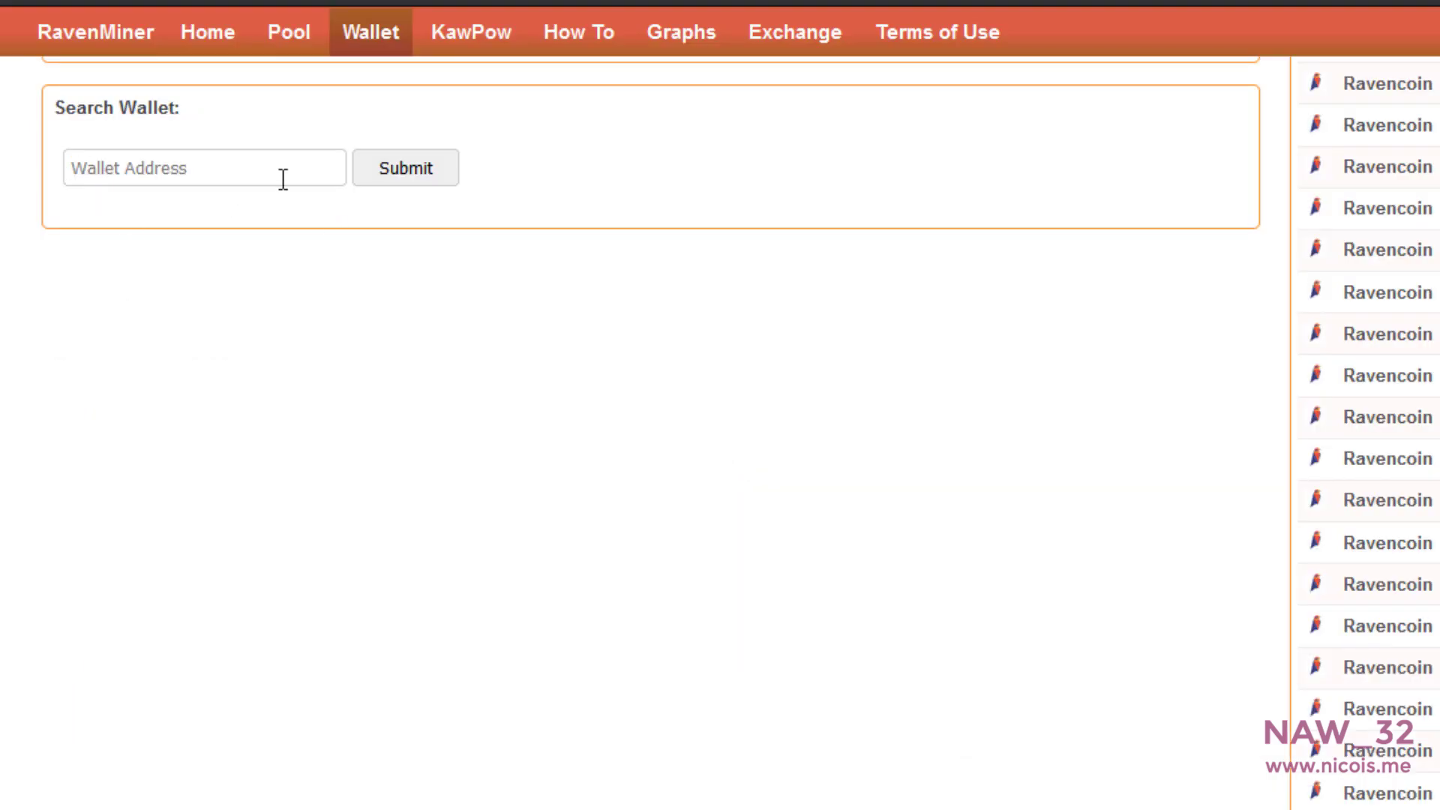
# Step: Look up the Binance RVN wallet on RavenMiner, highlighting worker NAW32 and the 5 RVN minimum payout
pyautogui.click(279, 176)
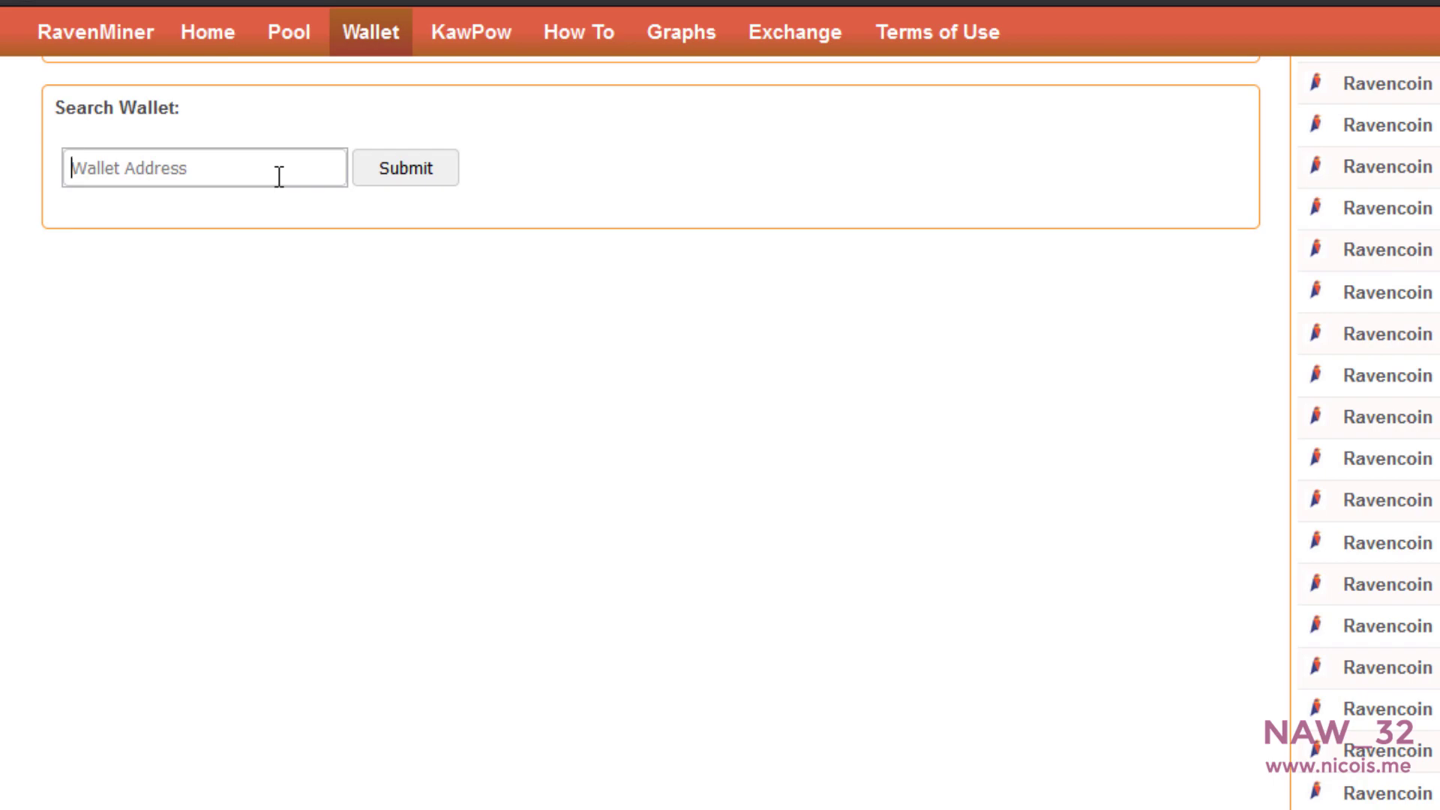
pyautogui.rightClick(278, 178)
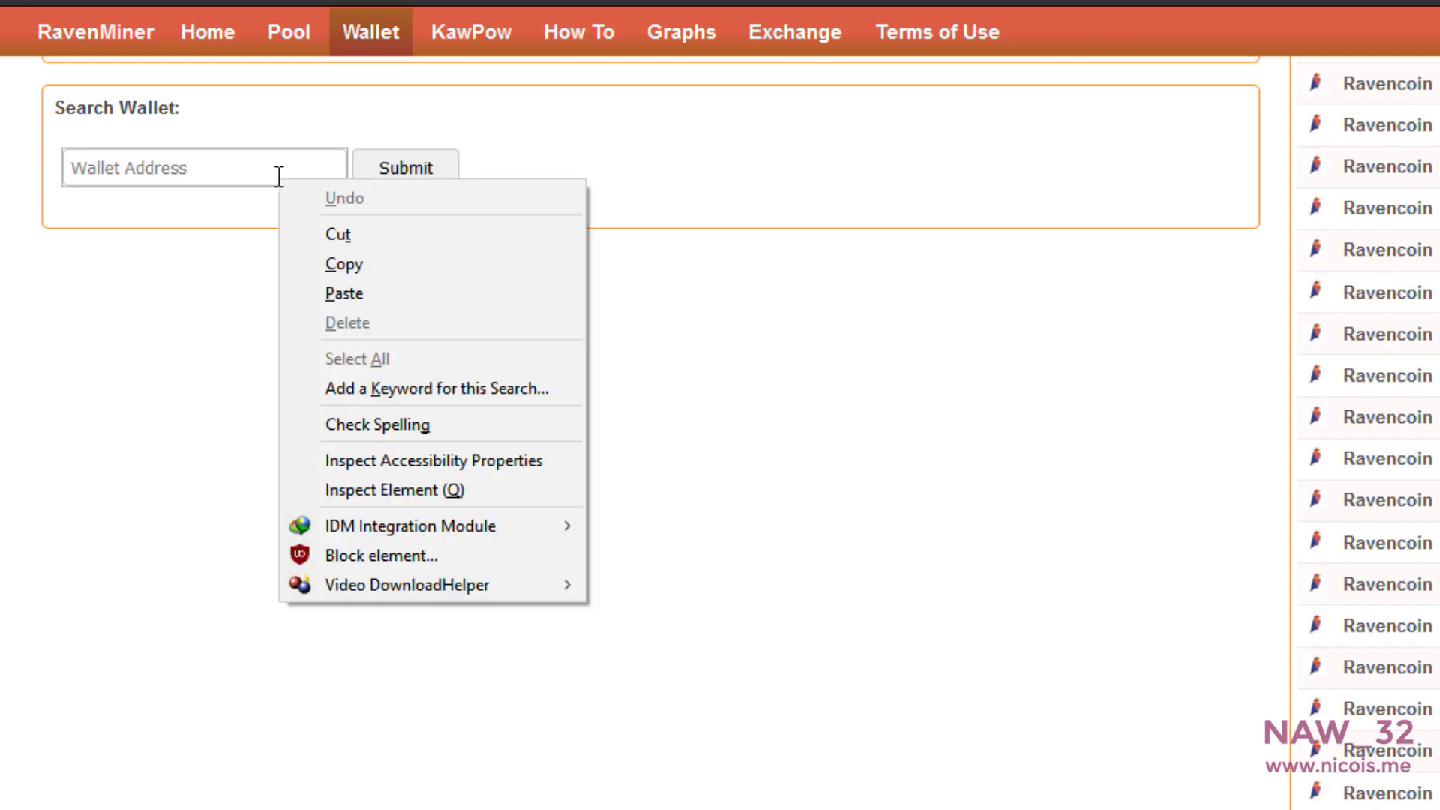
pyautogui.click(360, 292)
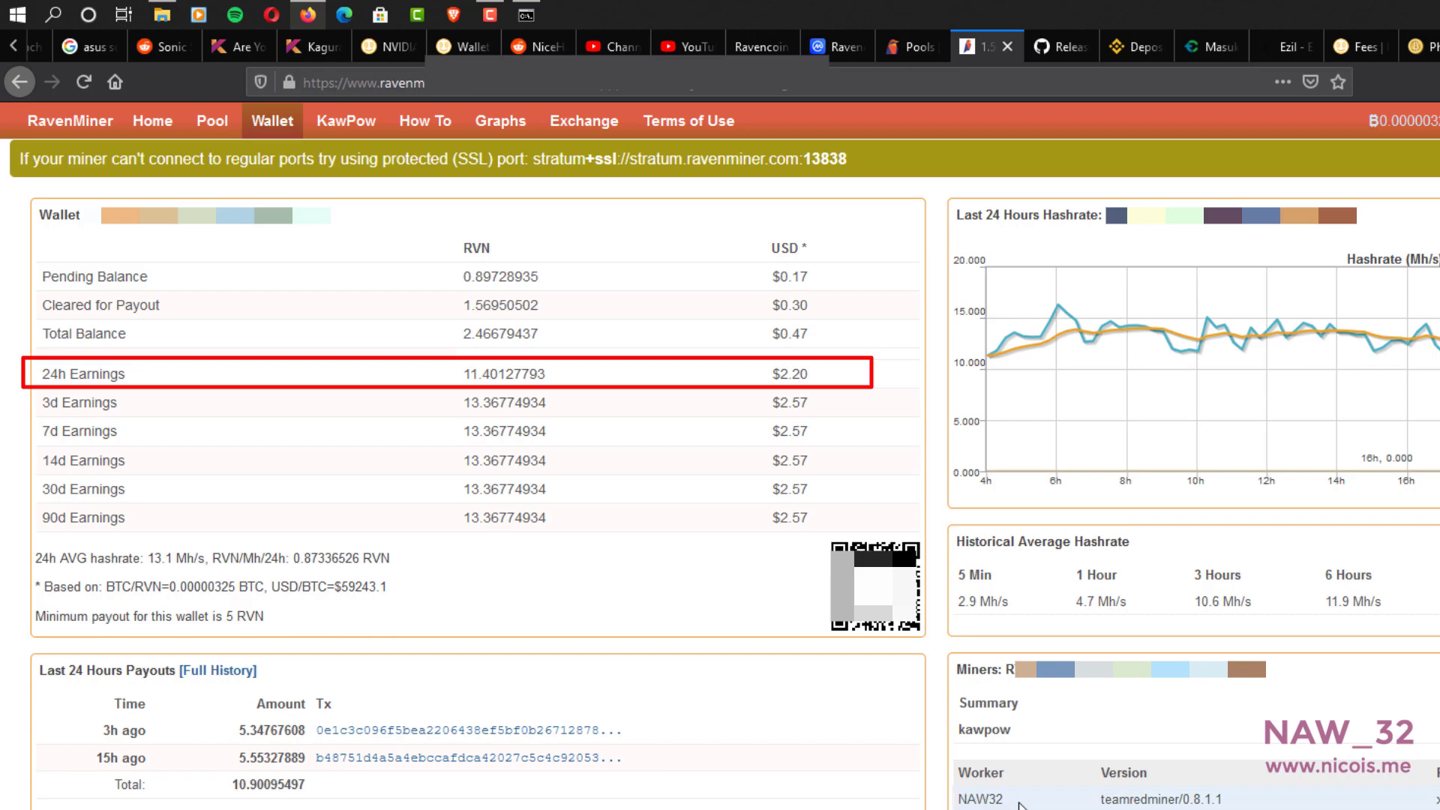
pyautogui.moveTo(1005, 800); pyautogui.dragTo(958, 800)
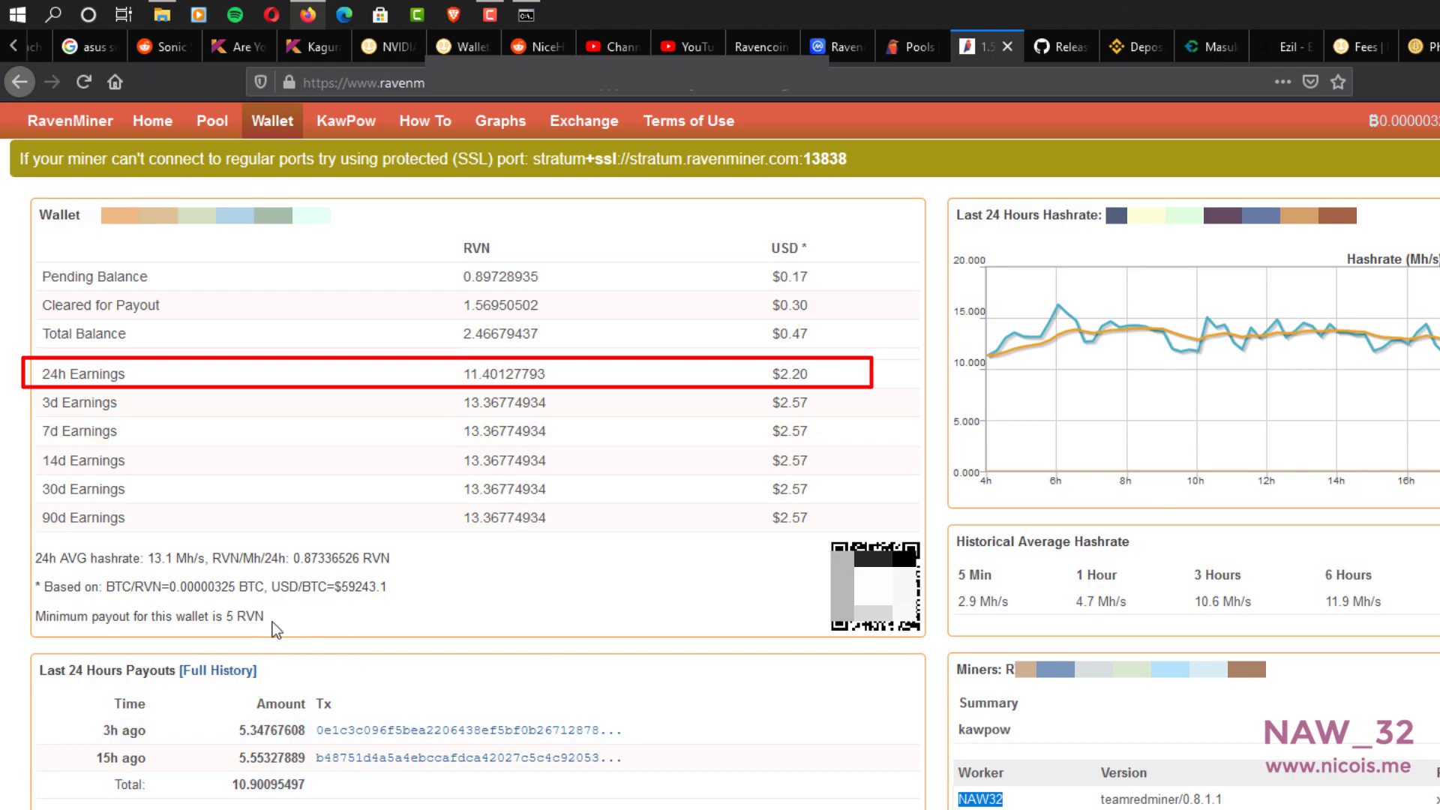
pyautogui.moveTo(272, 623); pyautogui.dragTo(11, 621)
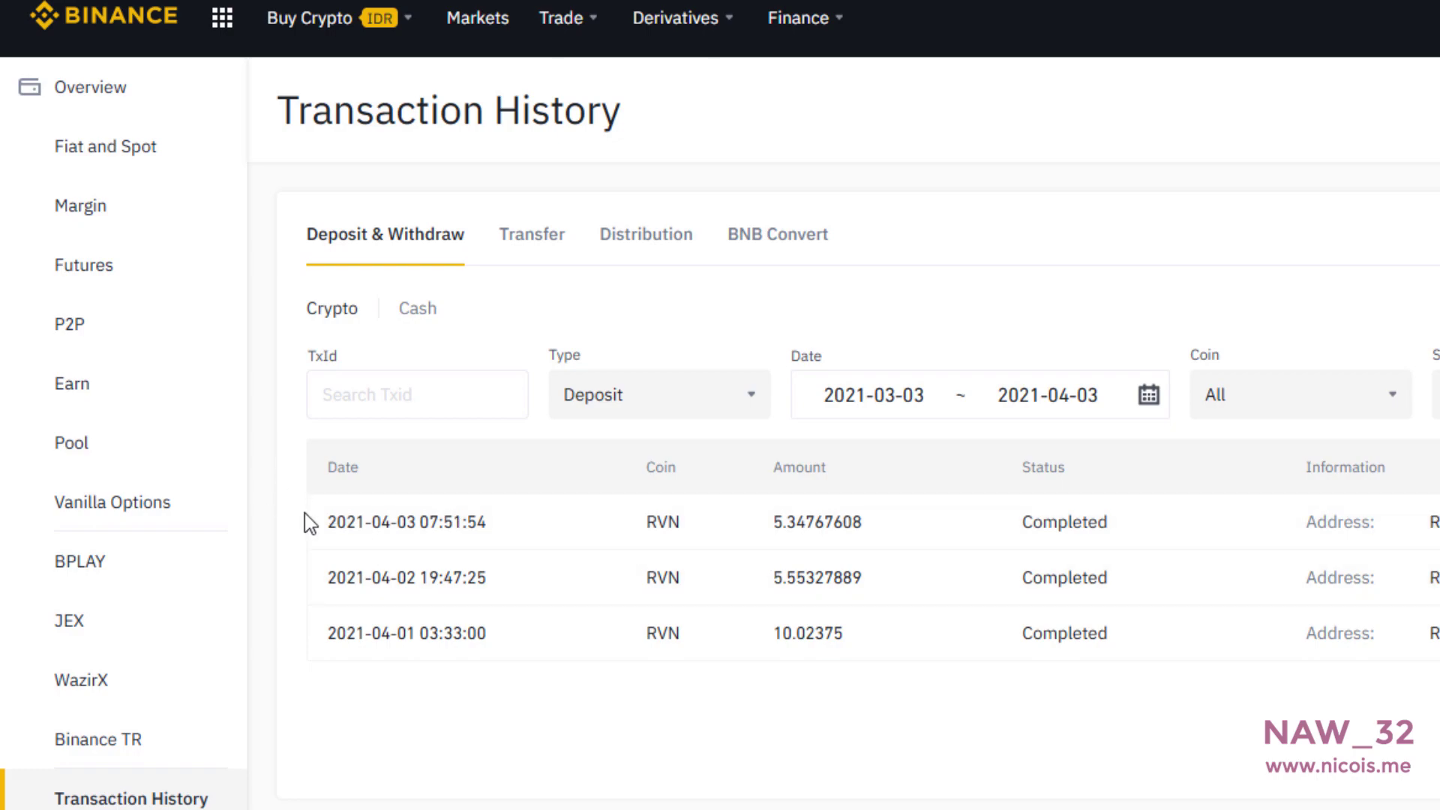
# Step: Highlight the two latest RVN deposits, 5.34767608 and 5.55327889, in Binance's history
pyautogui.moveTo(304, 518)
pyautogui.mouseDown()
pyautogui.moveTo(852, 553)
pyautogui.moveTo(1405, 550)
pyautogui.moveTo(1439, 555)
pyautogui.moveTo(1439, 593)
pyautogui.mouseUp()
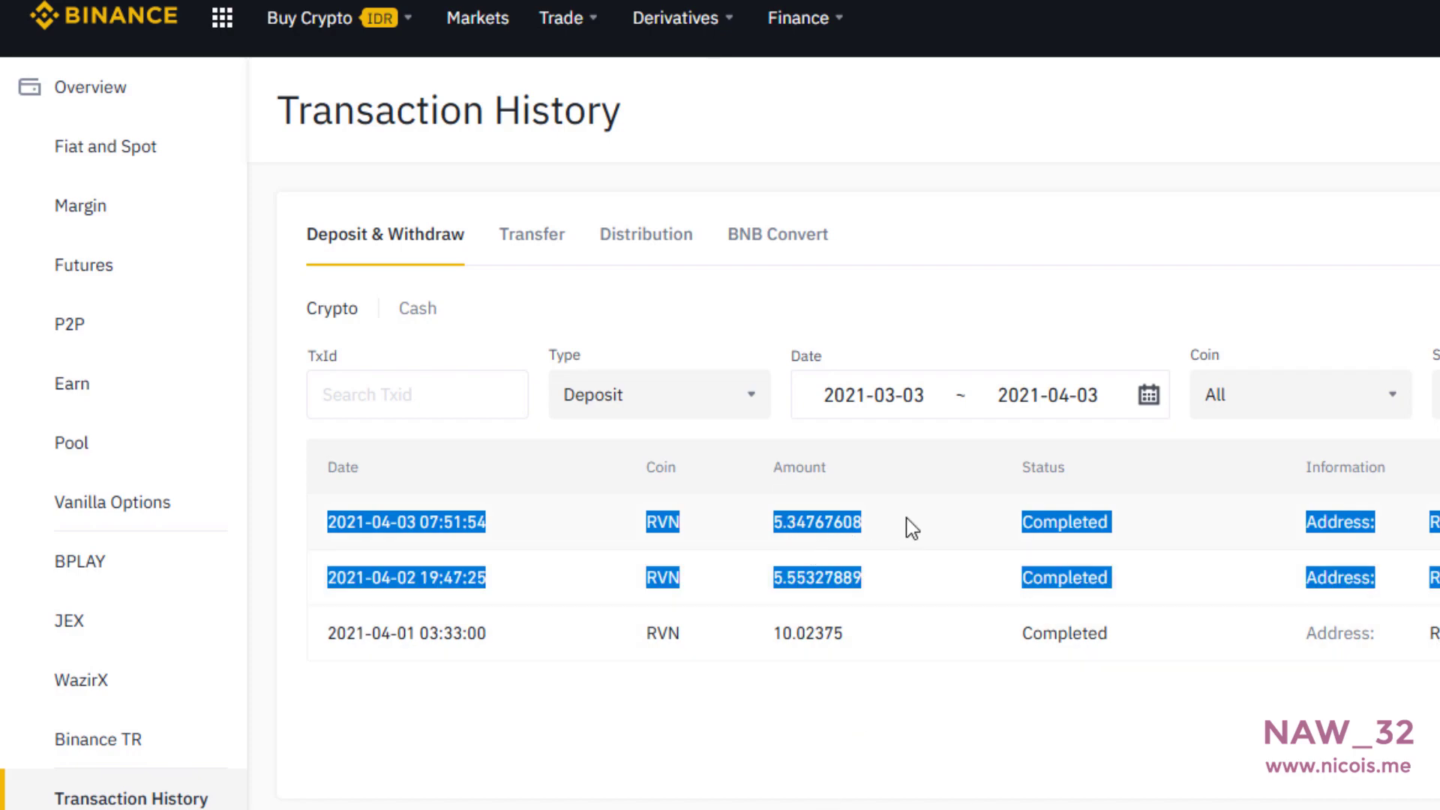
pyautogui.click(1018, 316)
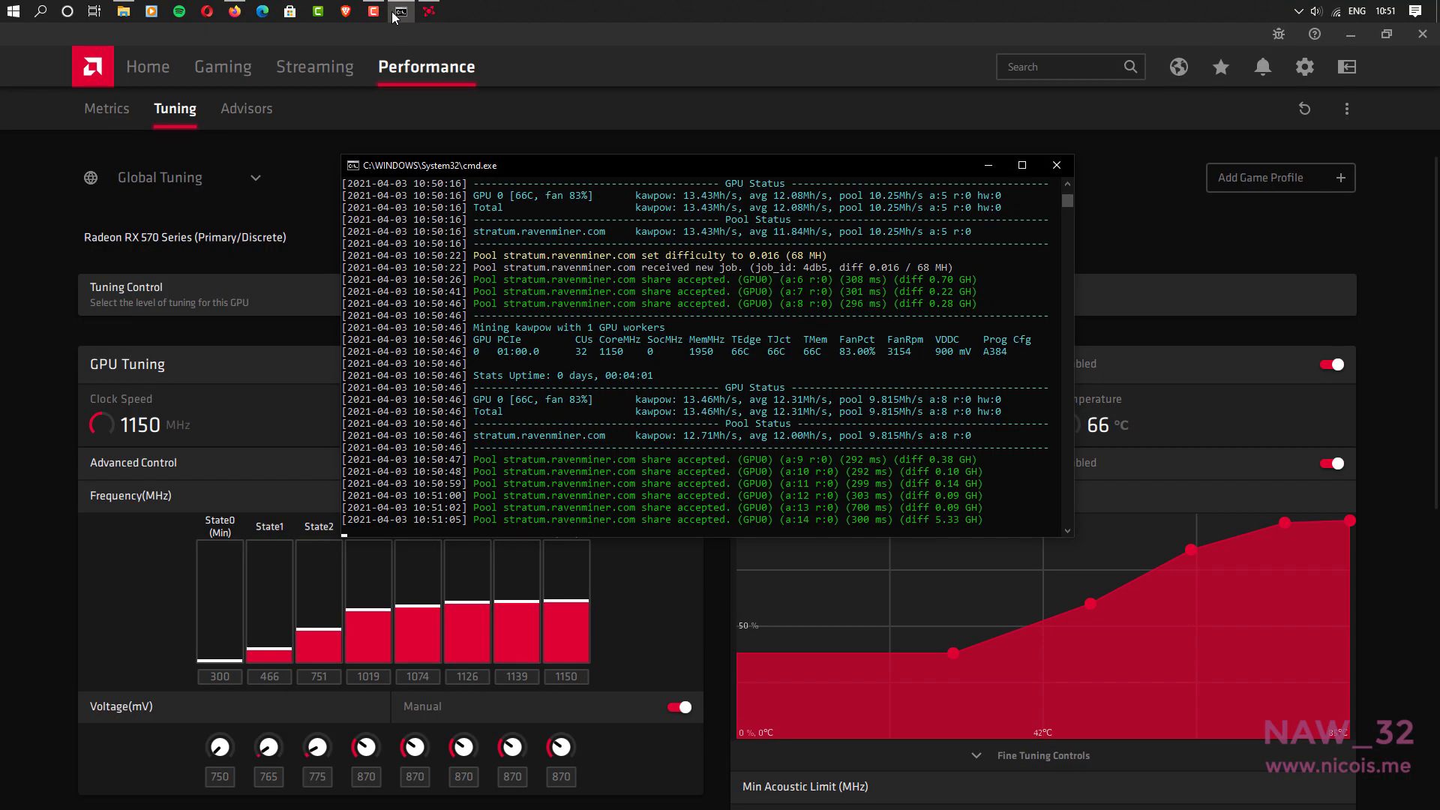